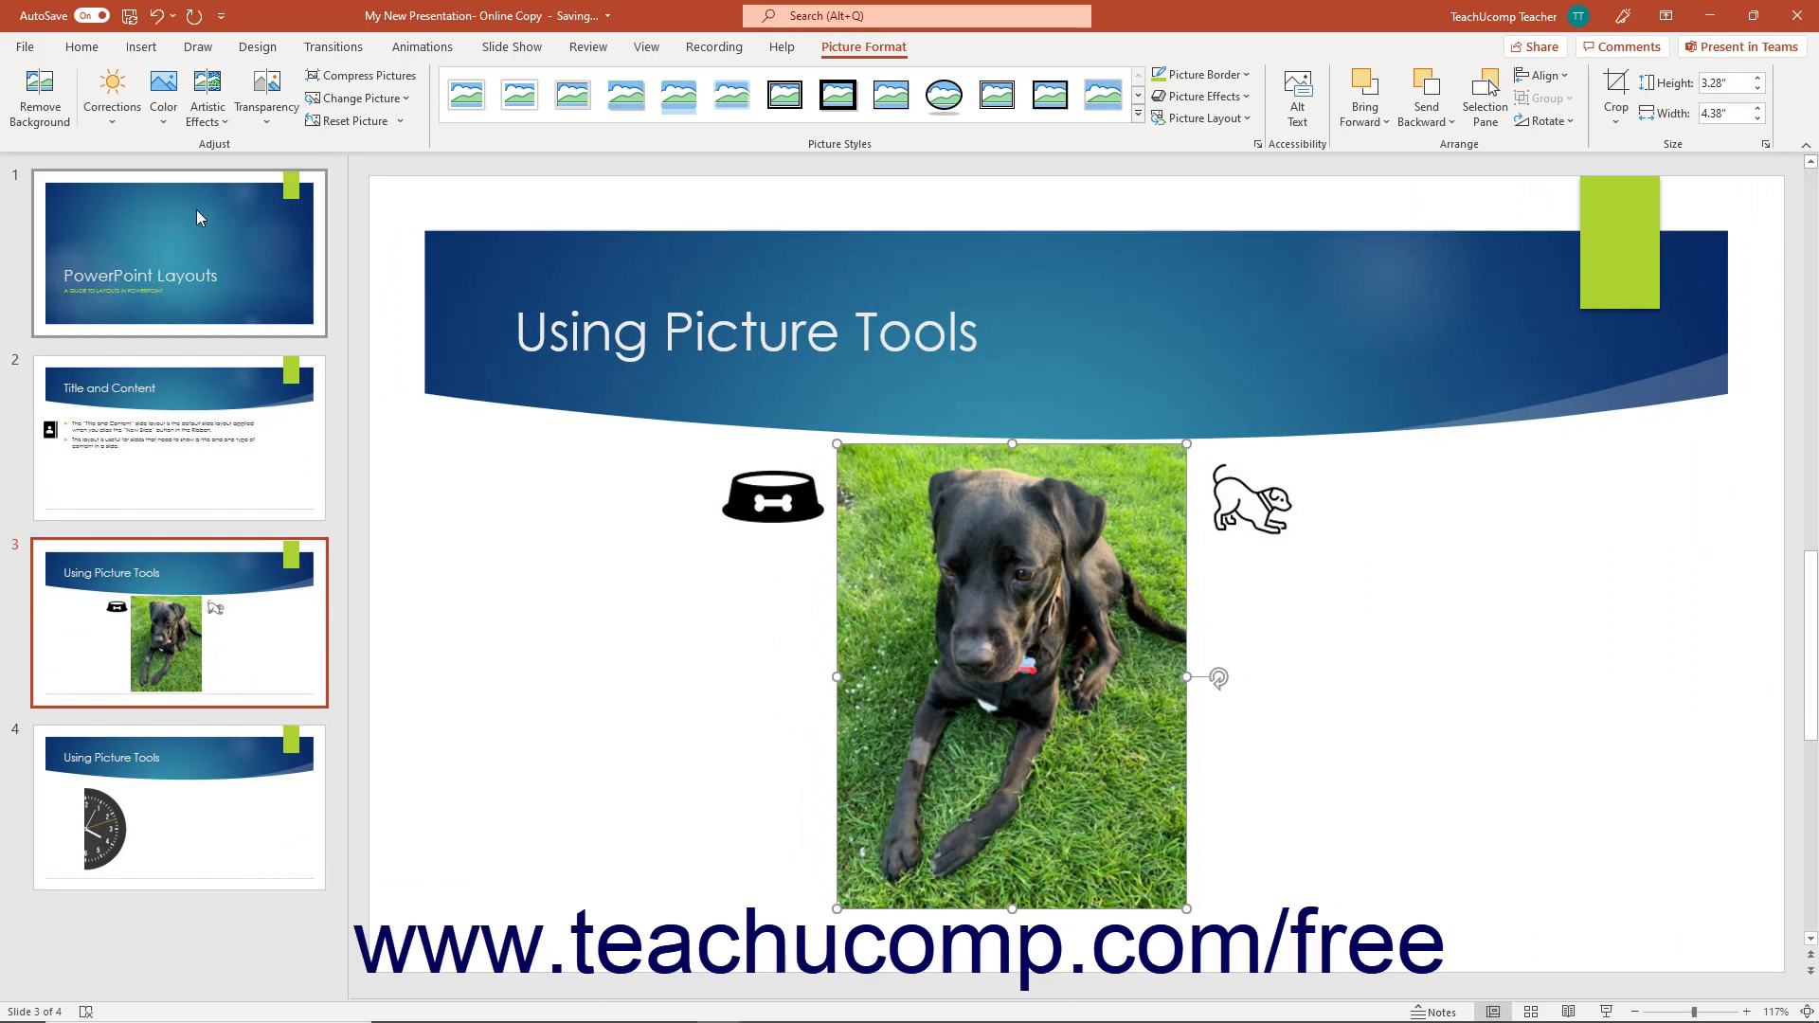
Show the saturation, tone and recolor presets for the dog photo.
click(172, 127)
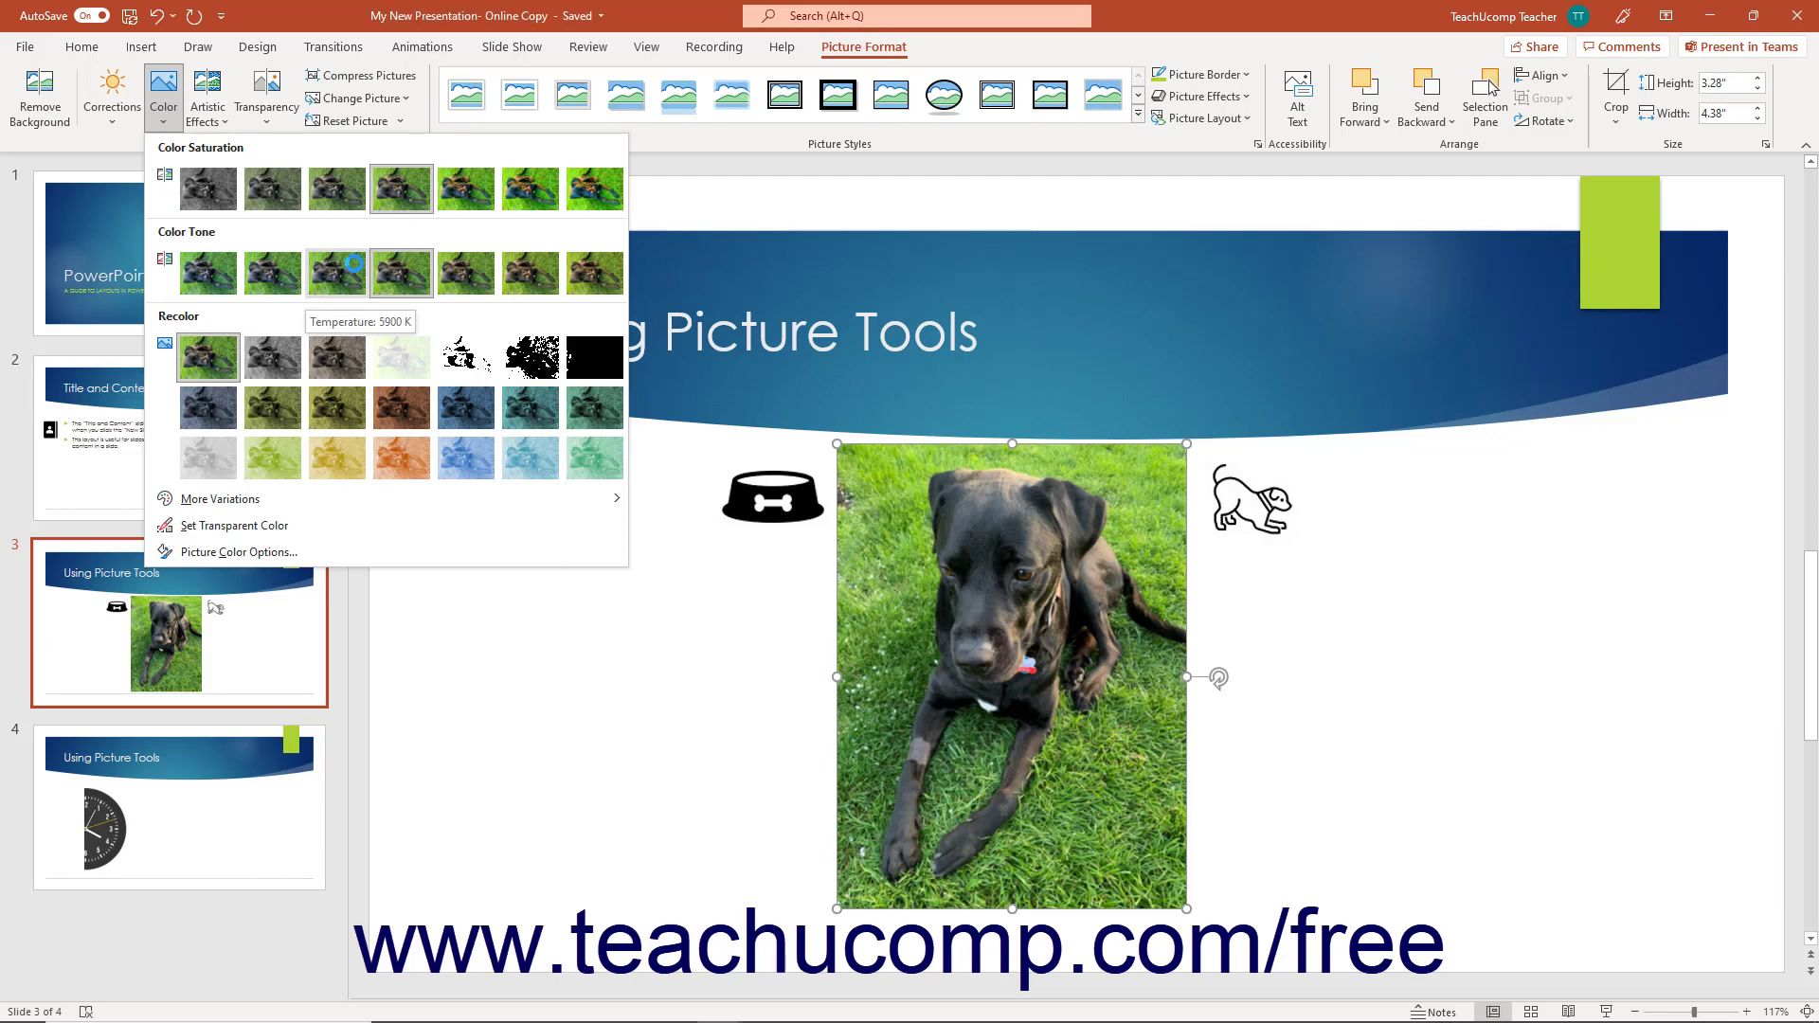
click(400, 273)
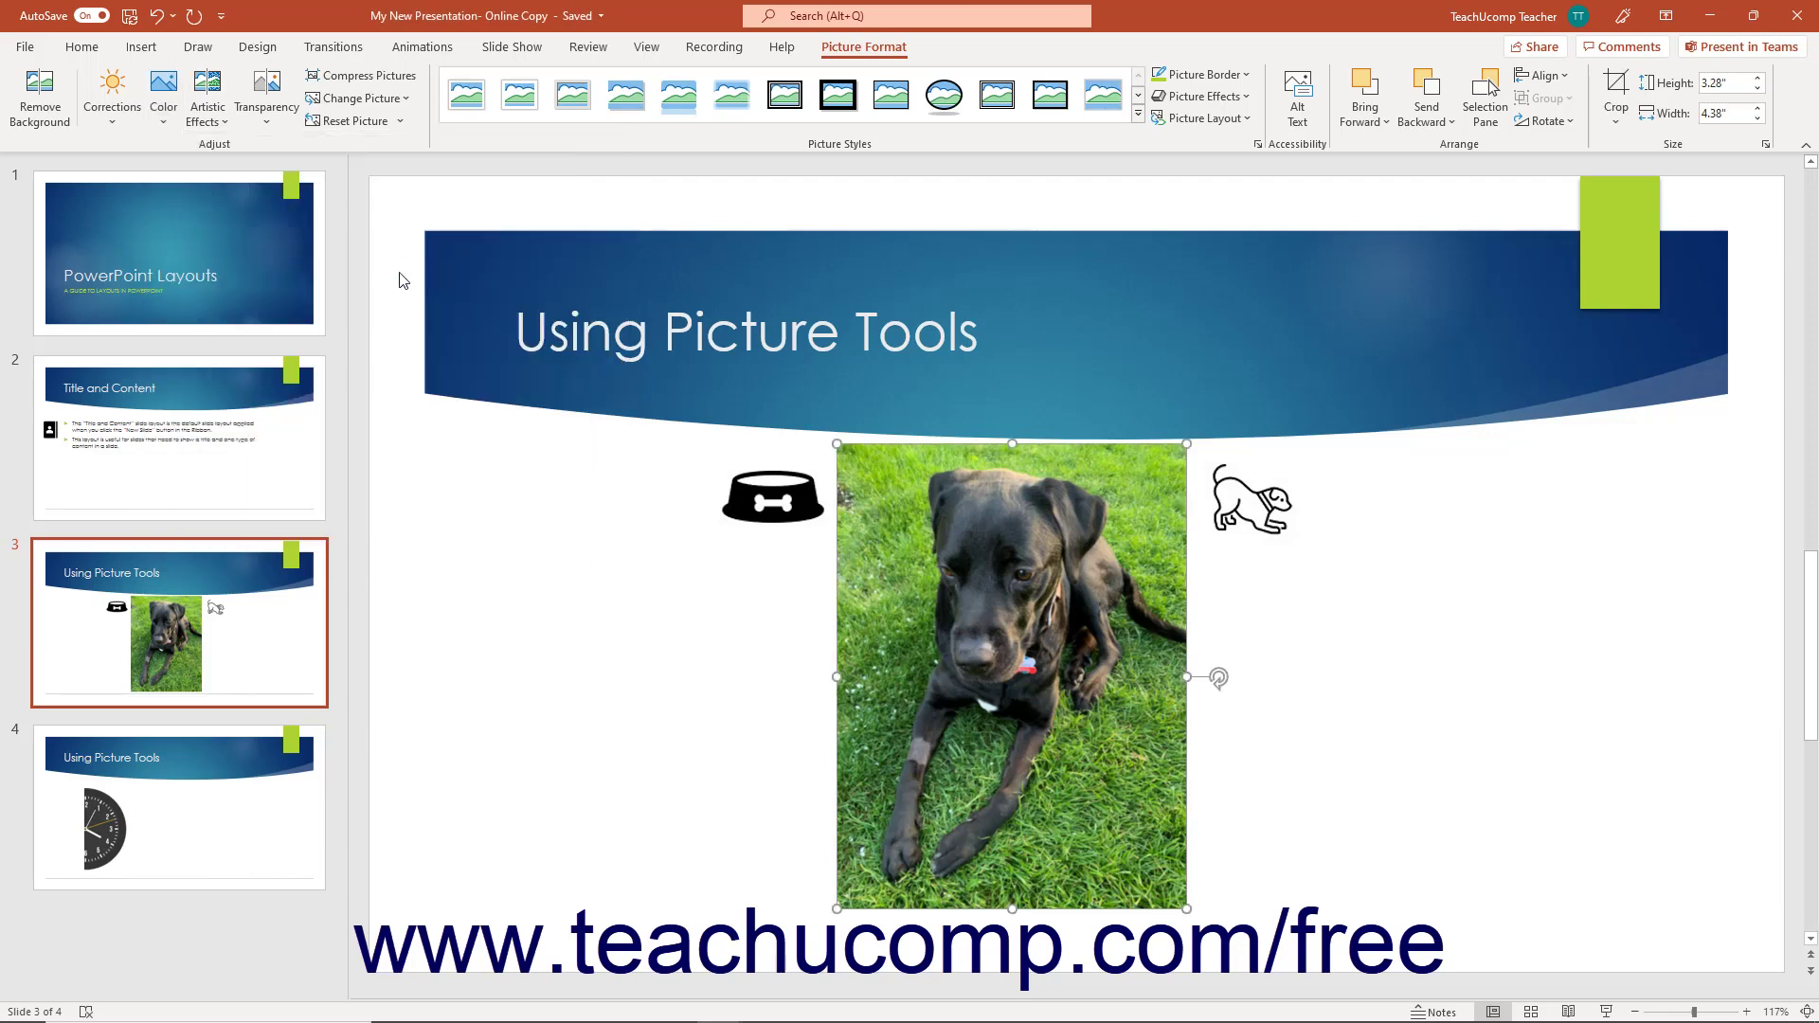
click(166, 109)
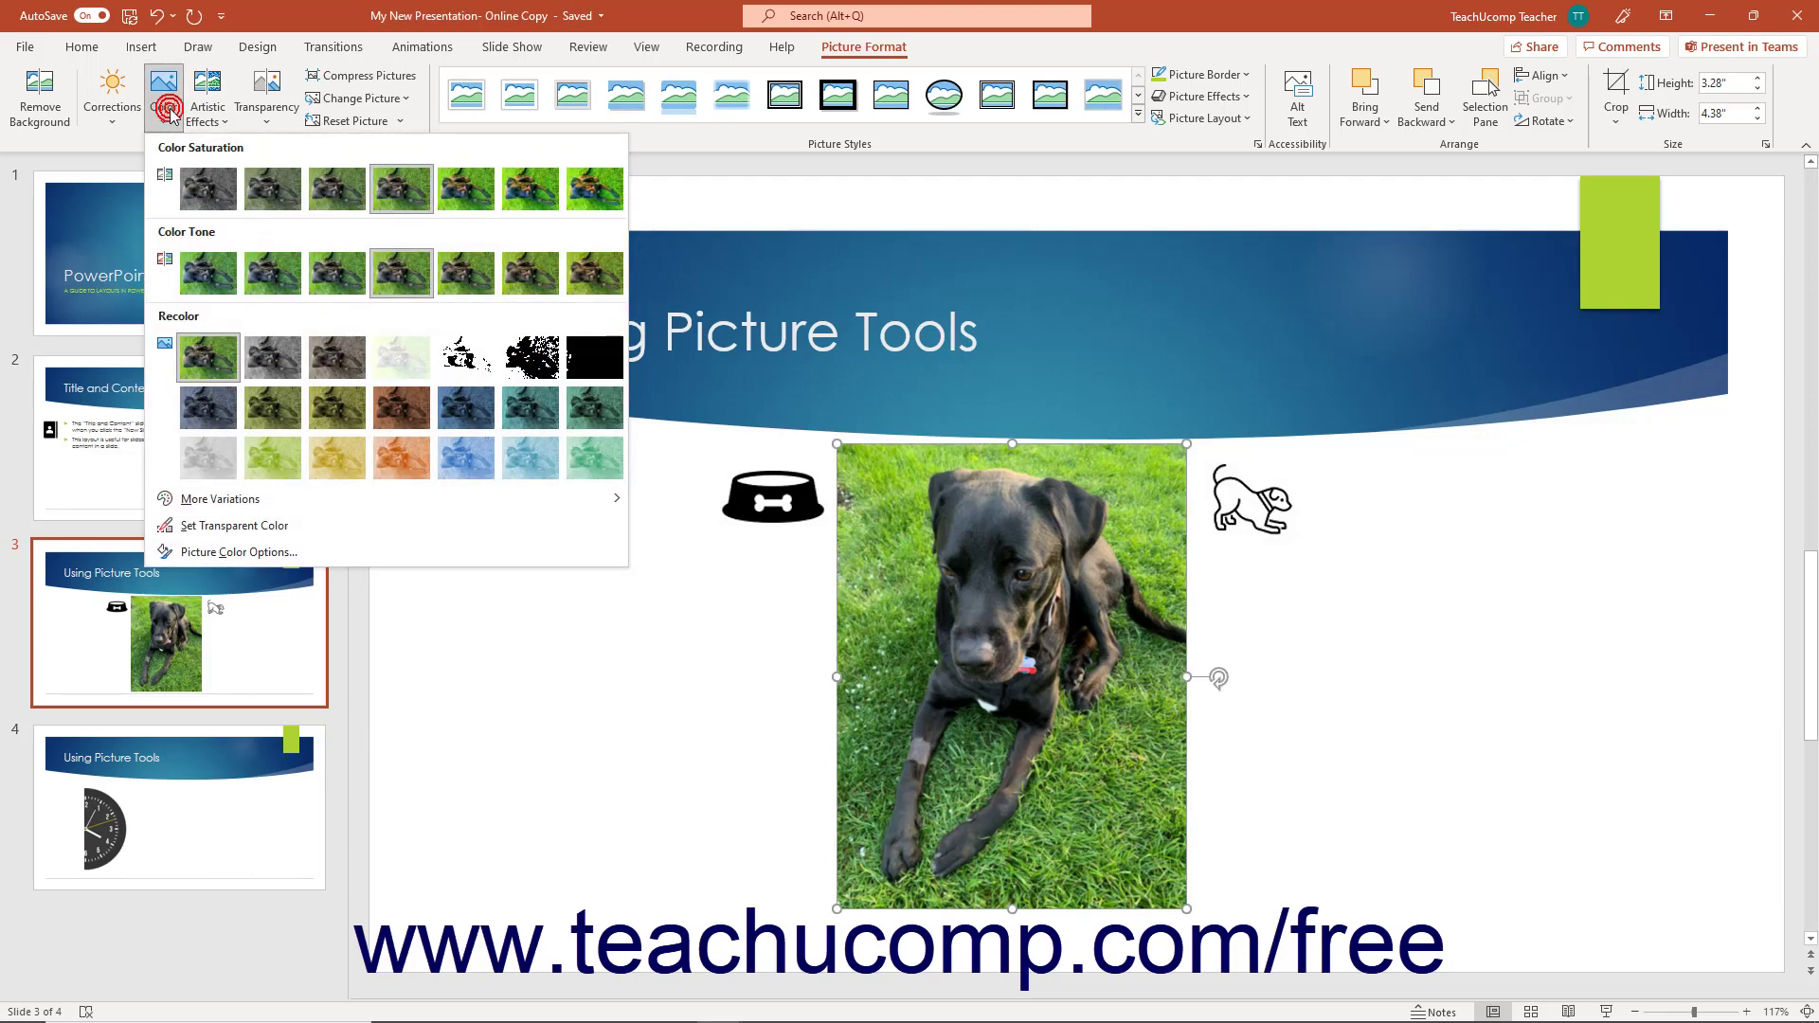
mouse_move(307, 502)
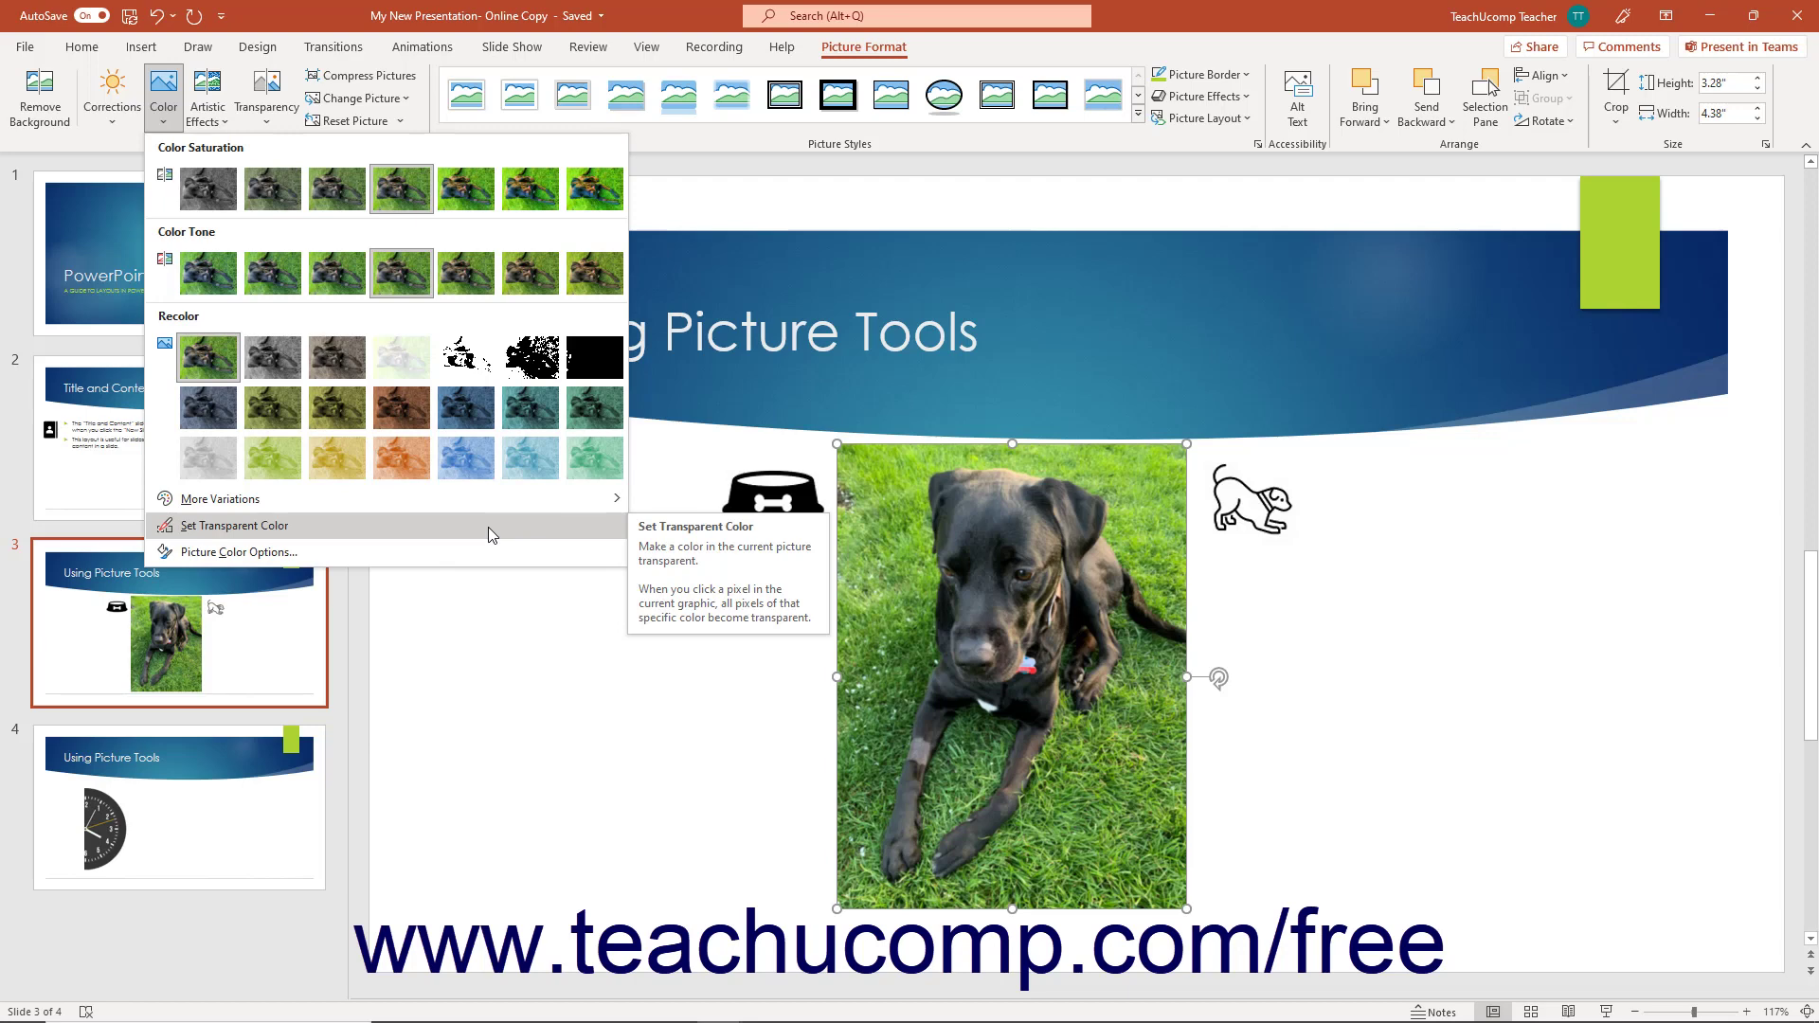
click(487, 527)
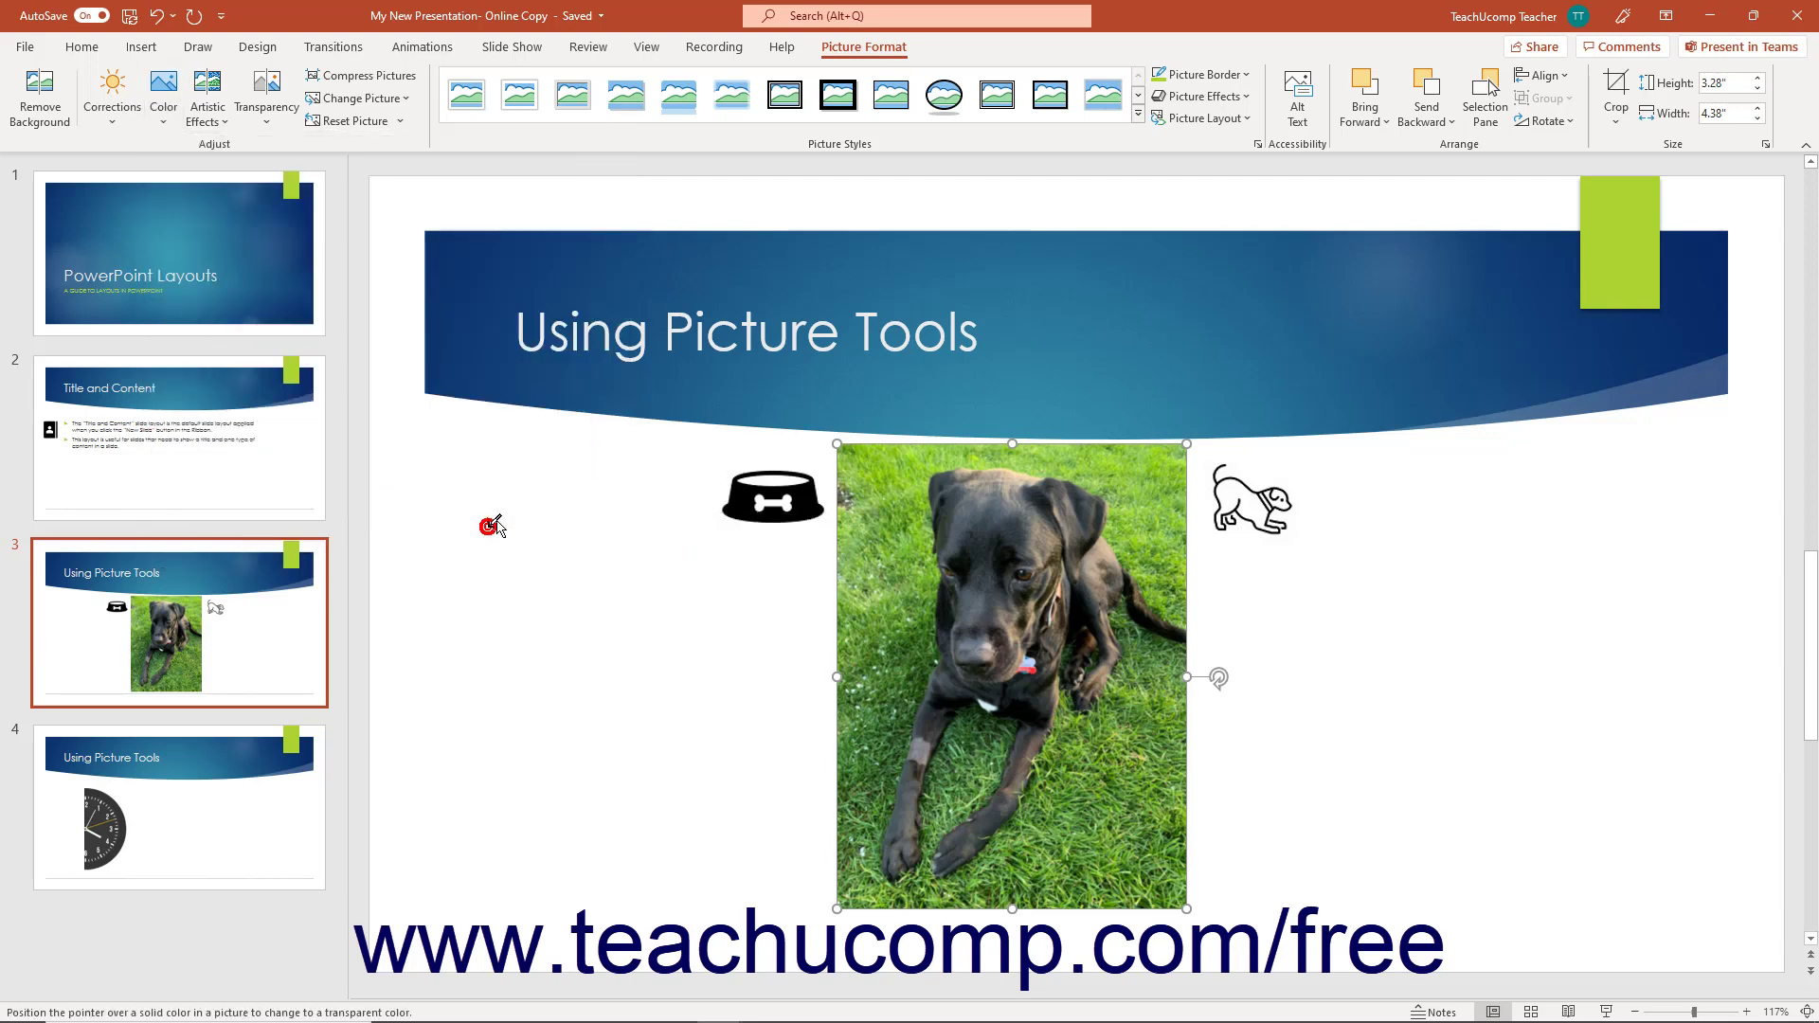
click(891, 513)
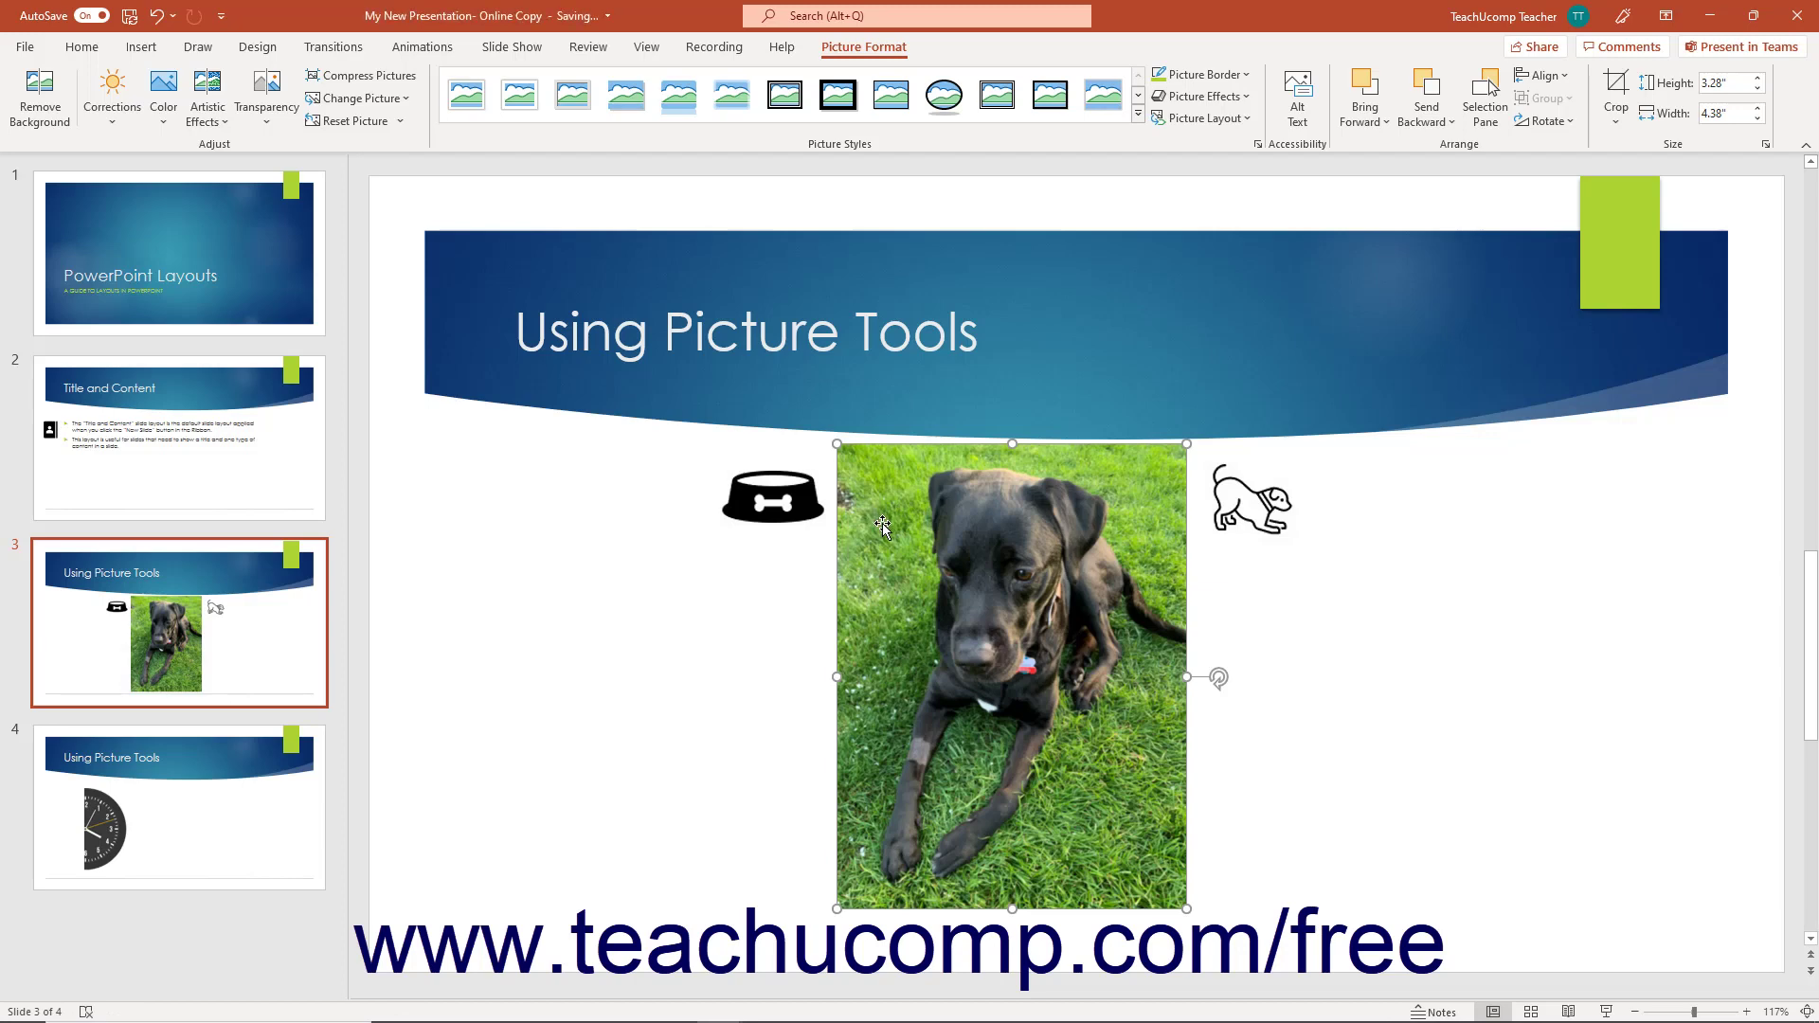
click(165, 126)
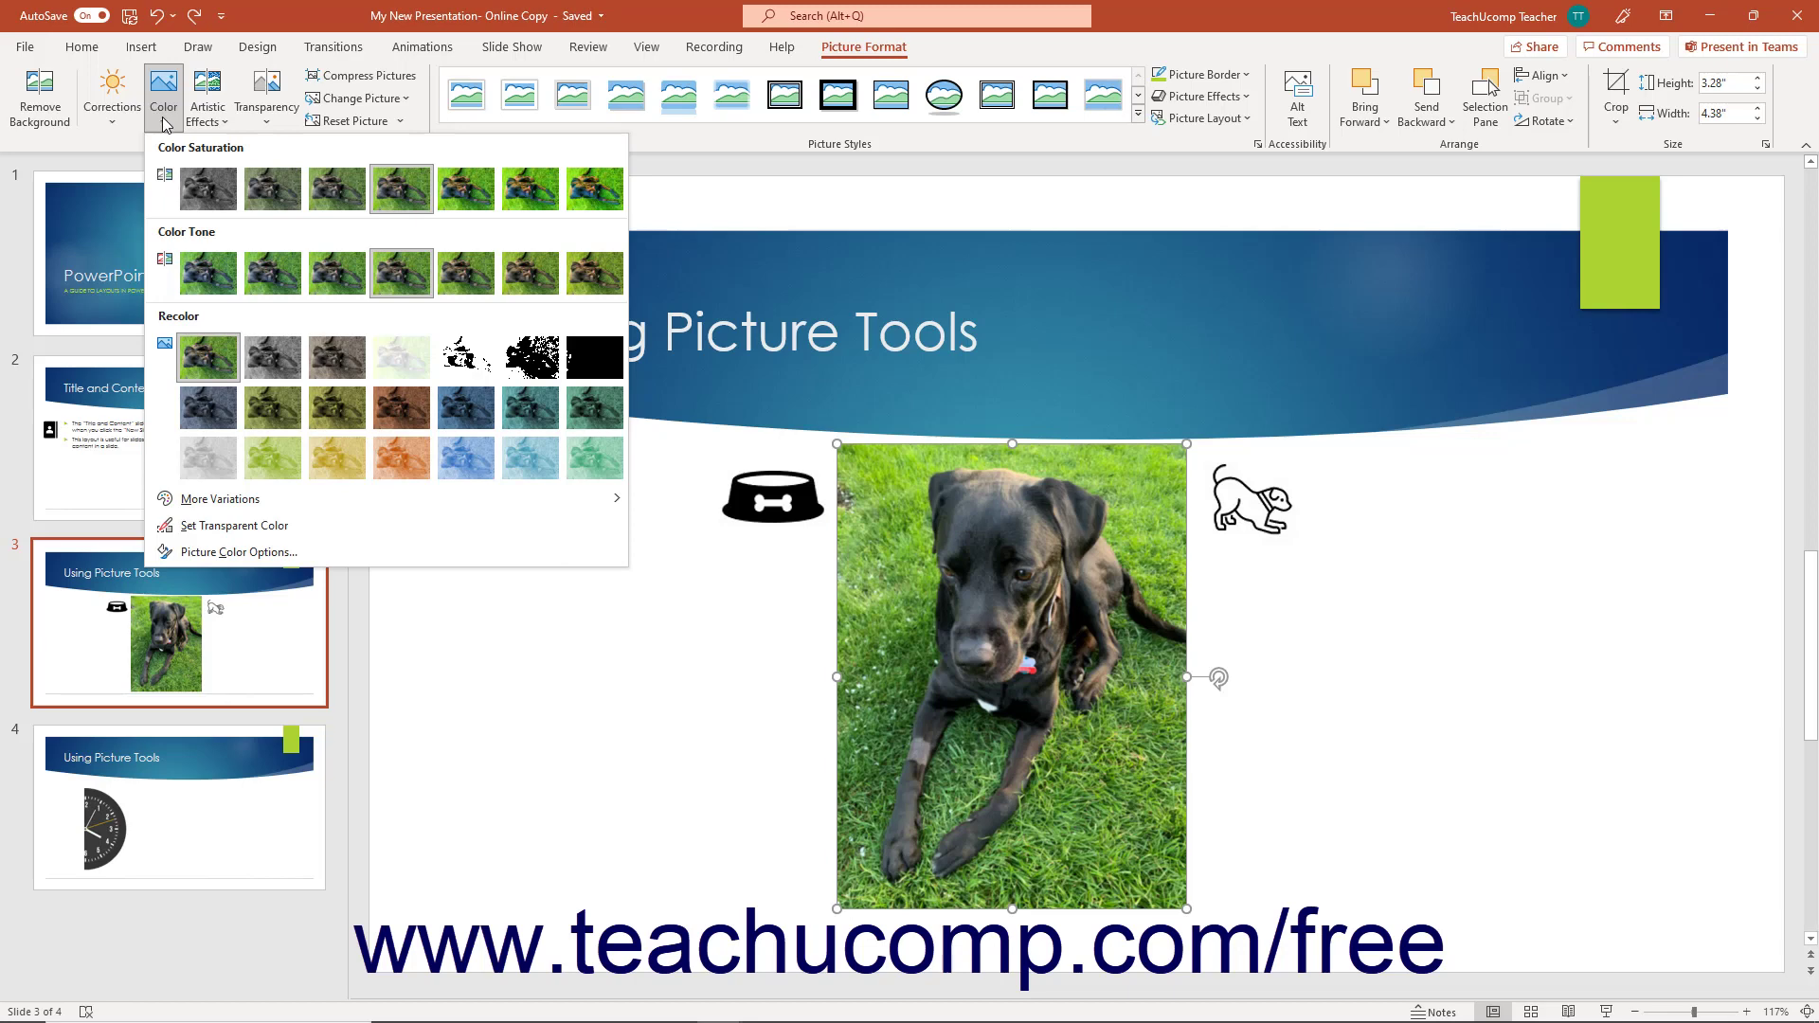
click(259, 551)
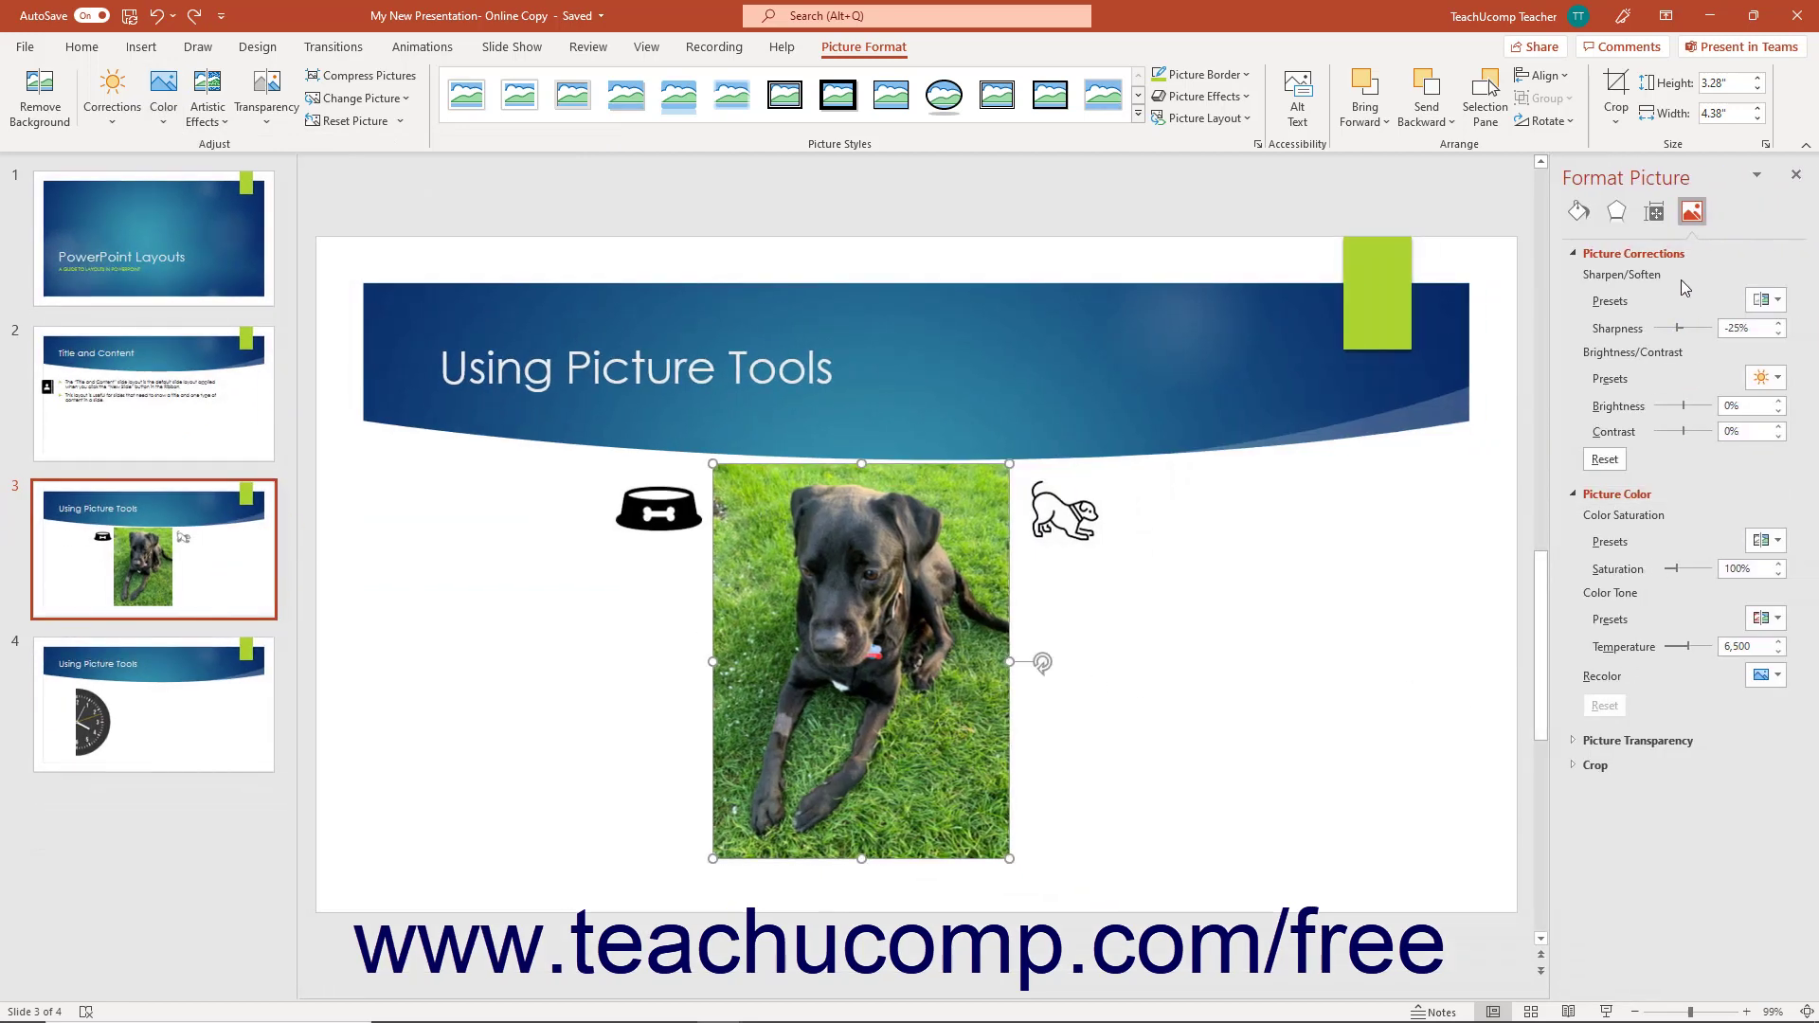
click(1797, 177)
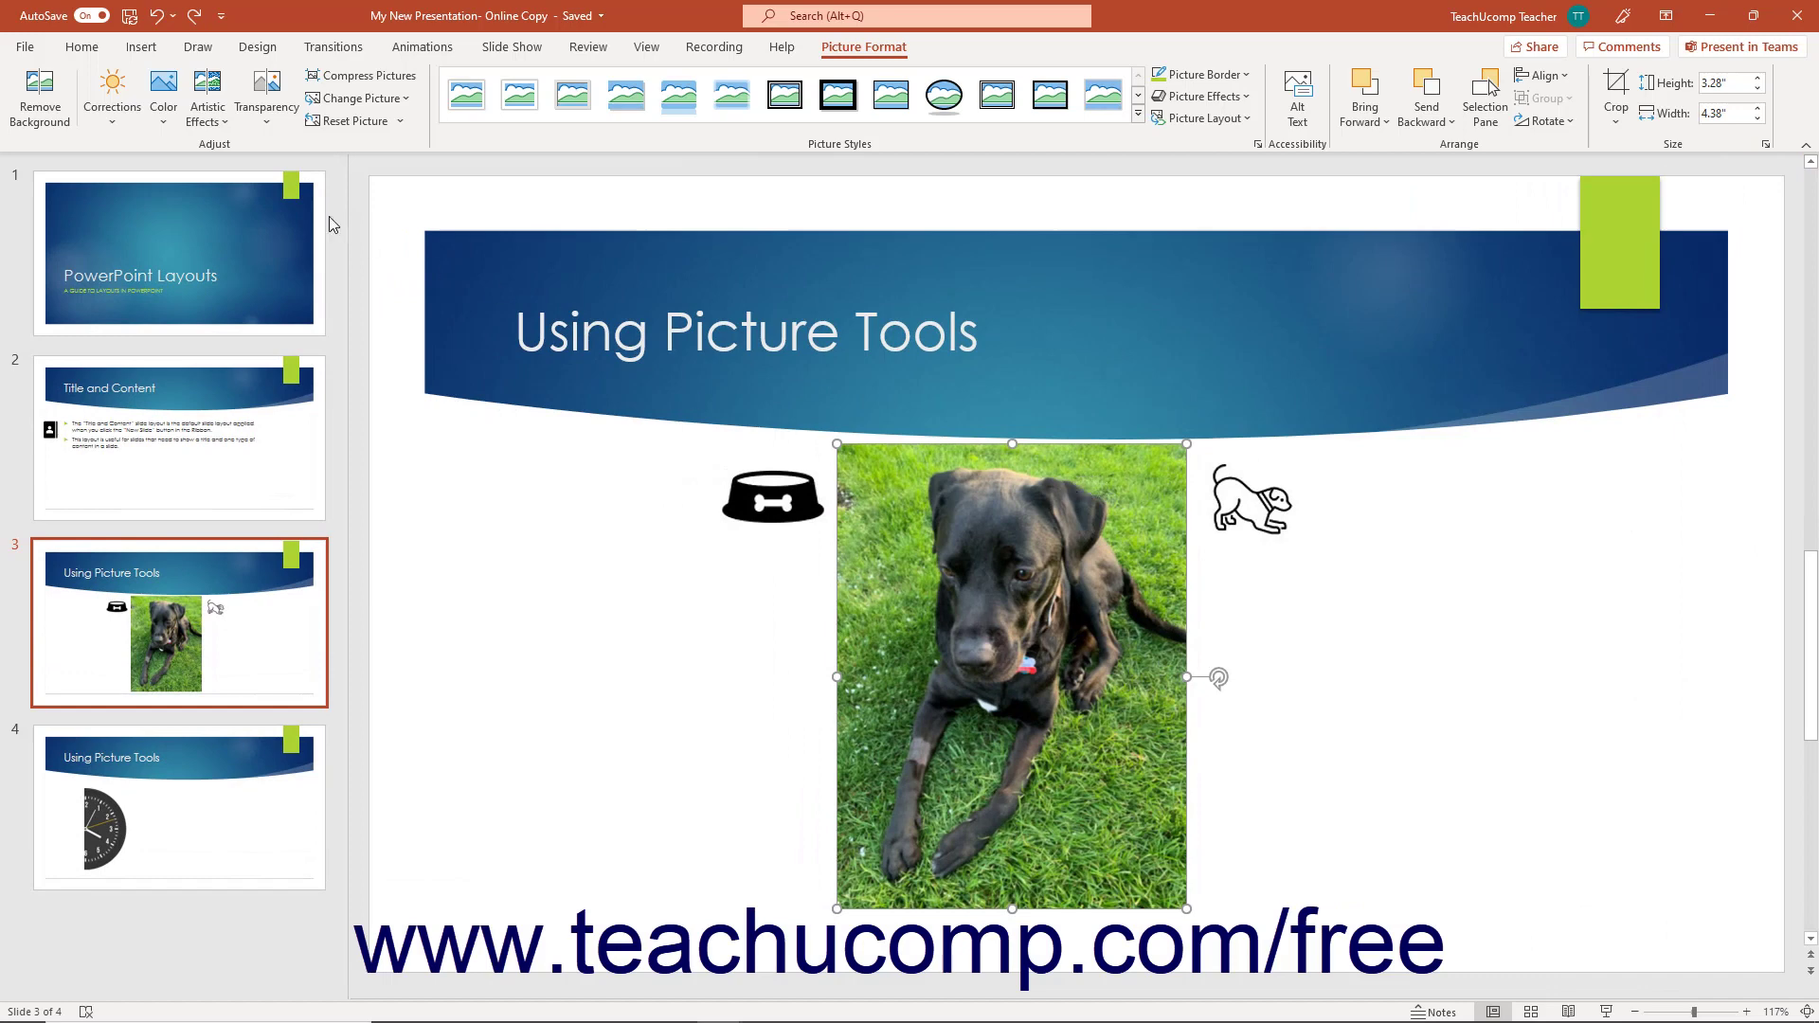
Apply the Pencil Grayscale artistic effect to the dog photo and review its effect options.
click(214, 121)
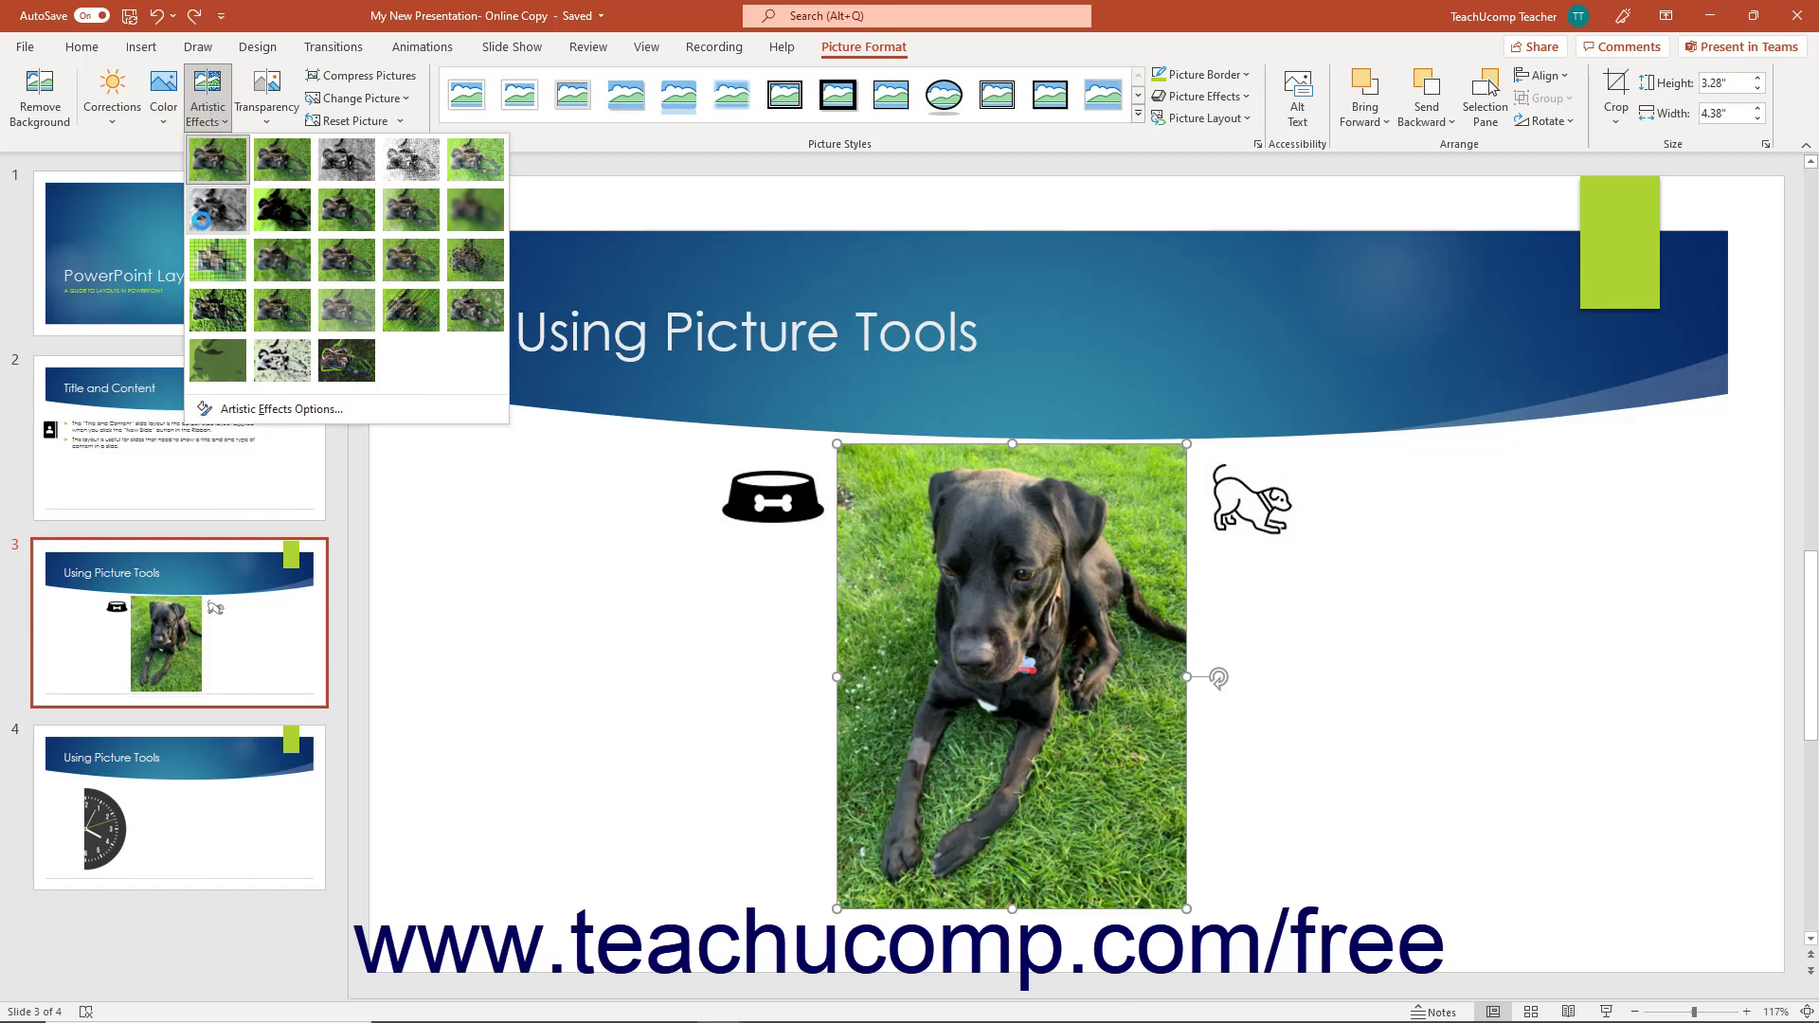
click(202, 220)
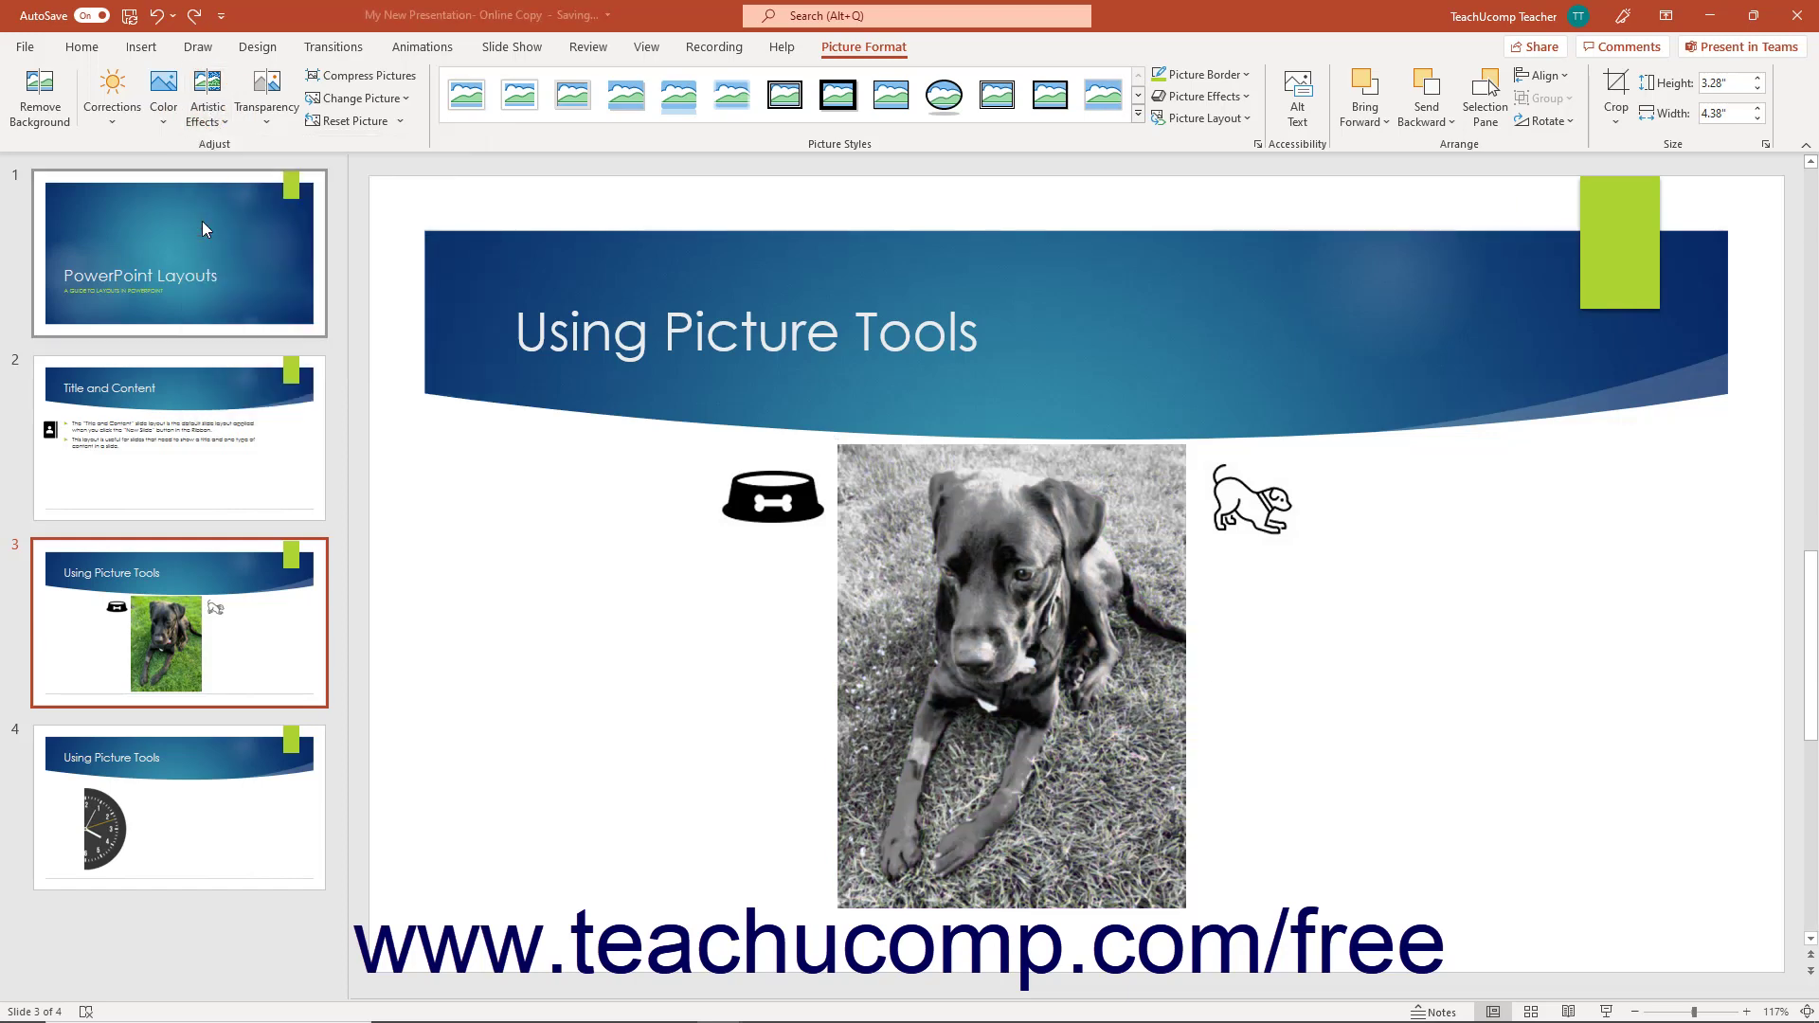
click(205, 117)
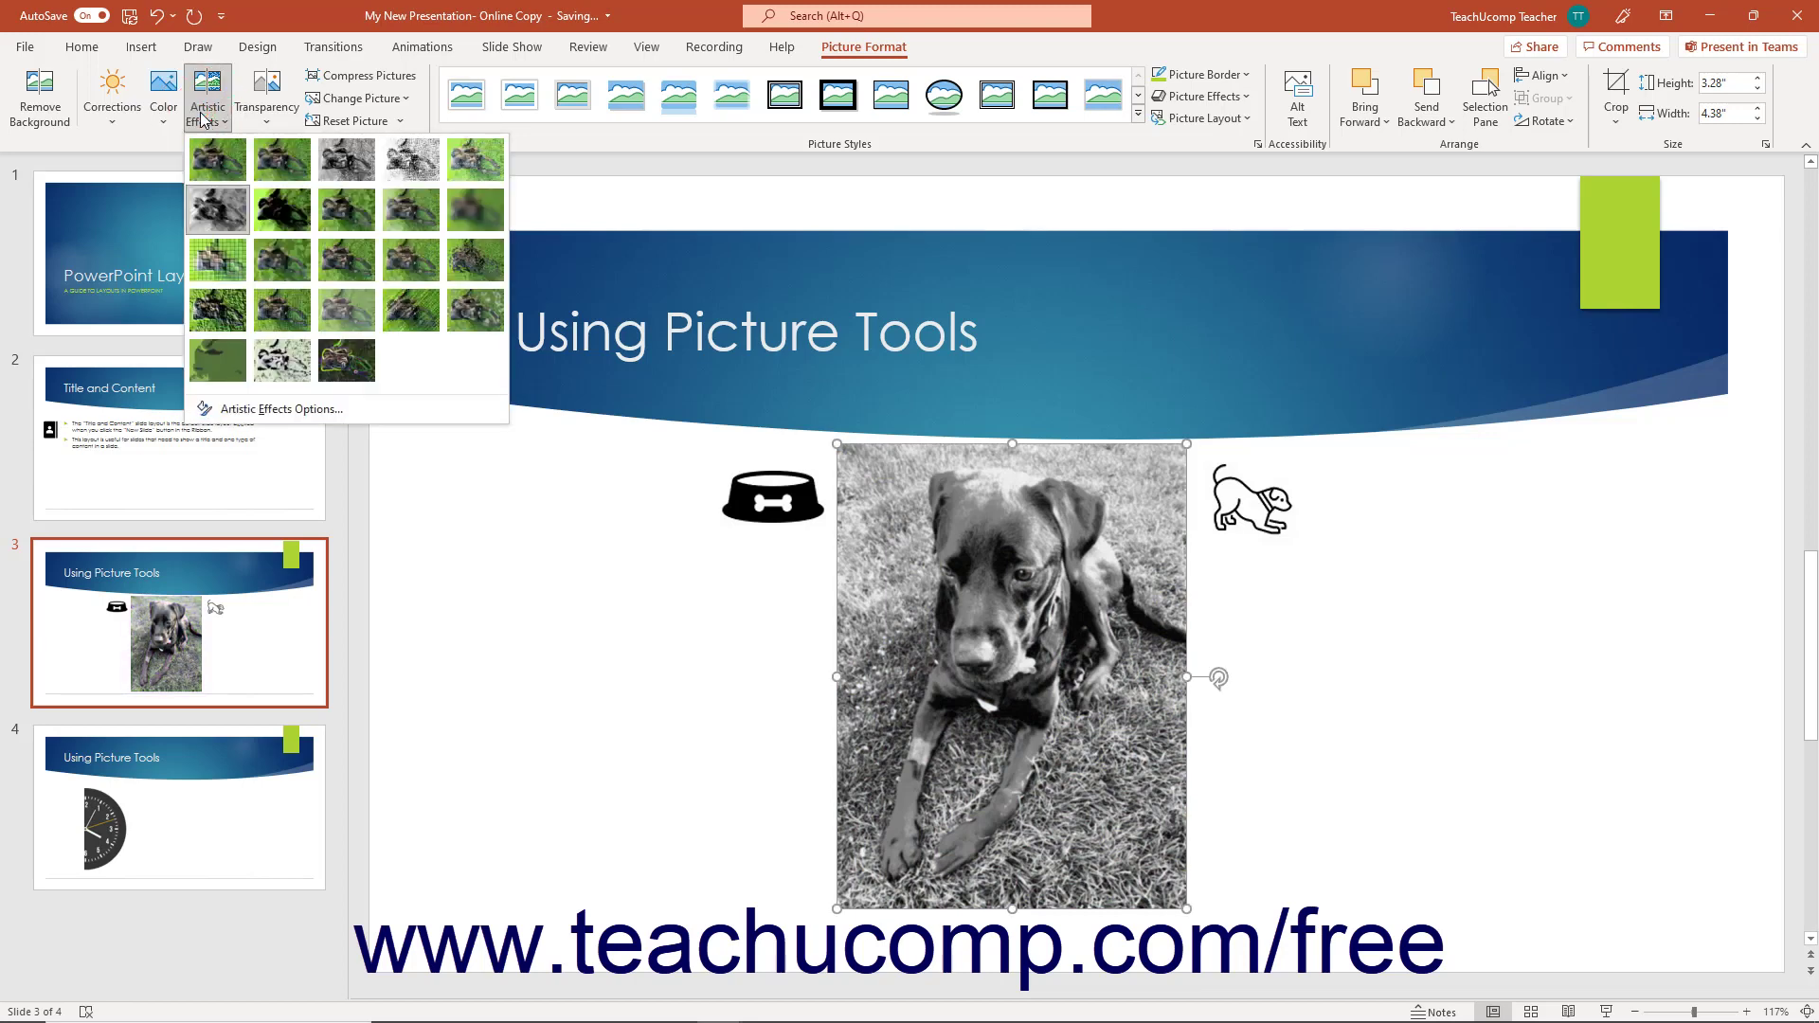
click(283, 410)
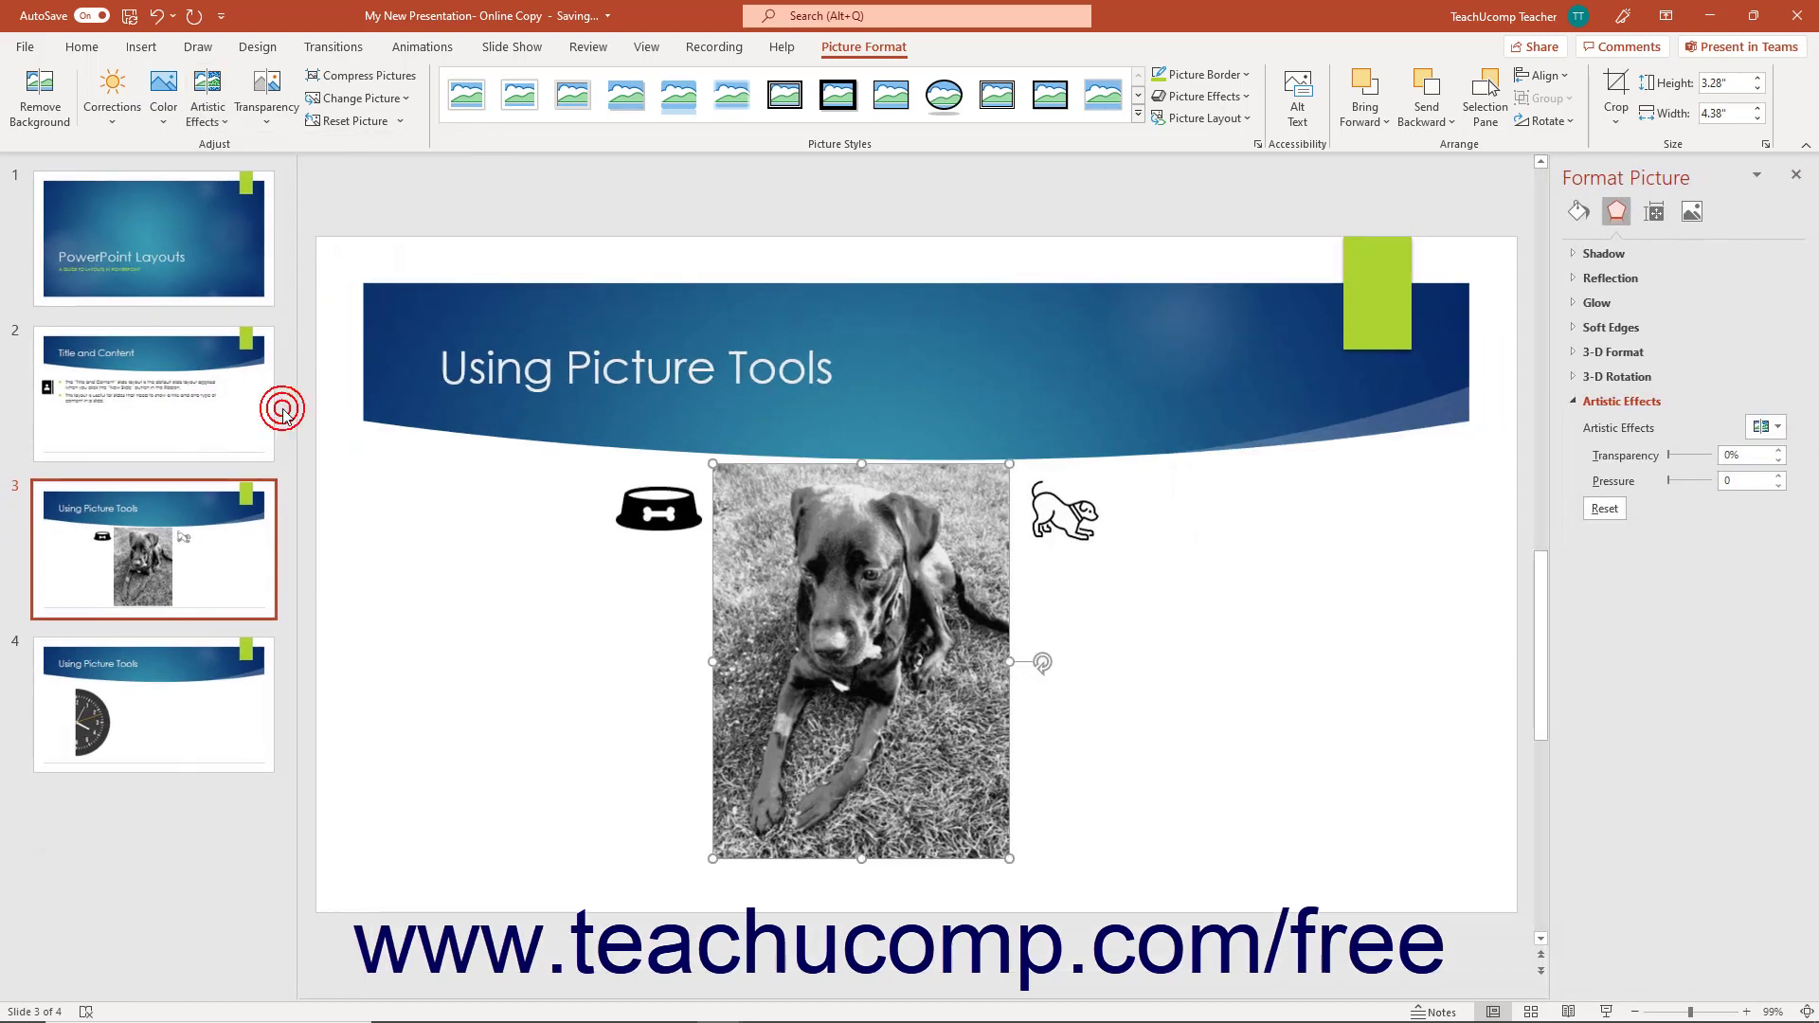
click(1795, 175)
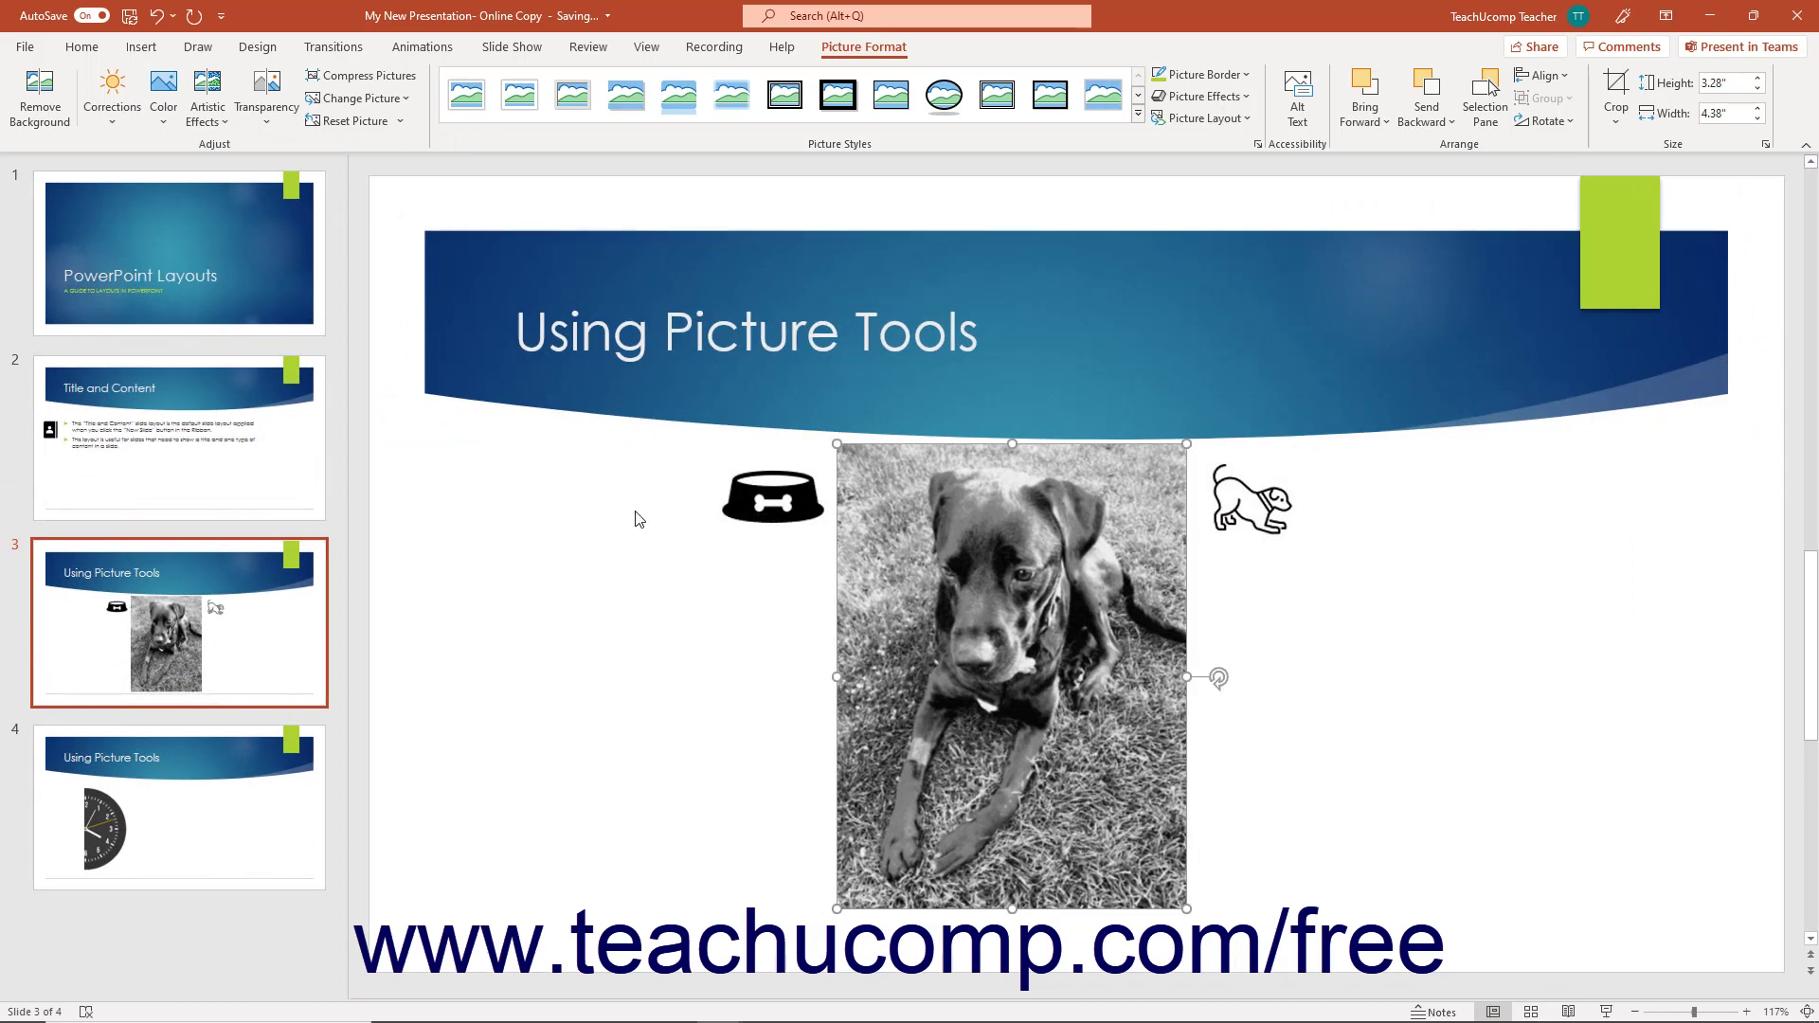
Look over the picture transparency settings, then undo the Pencil Grayscale effect to restore full colour.
click(268, 106)
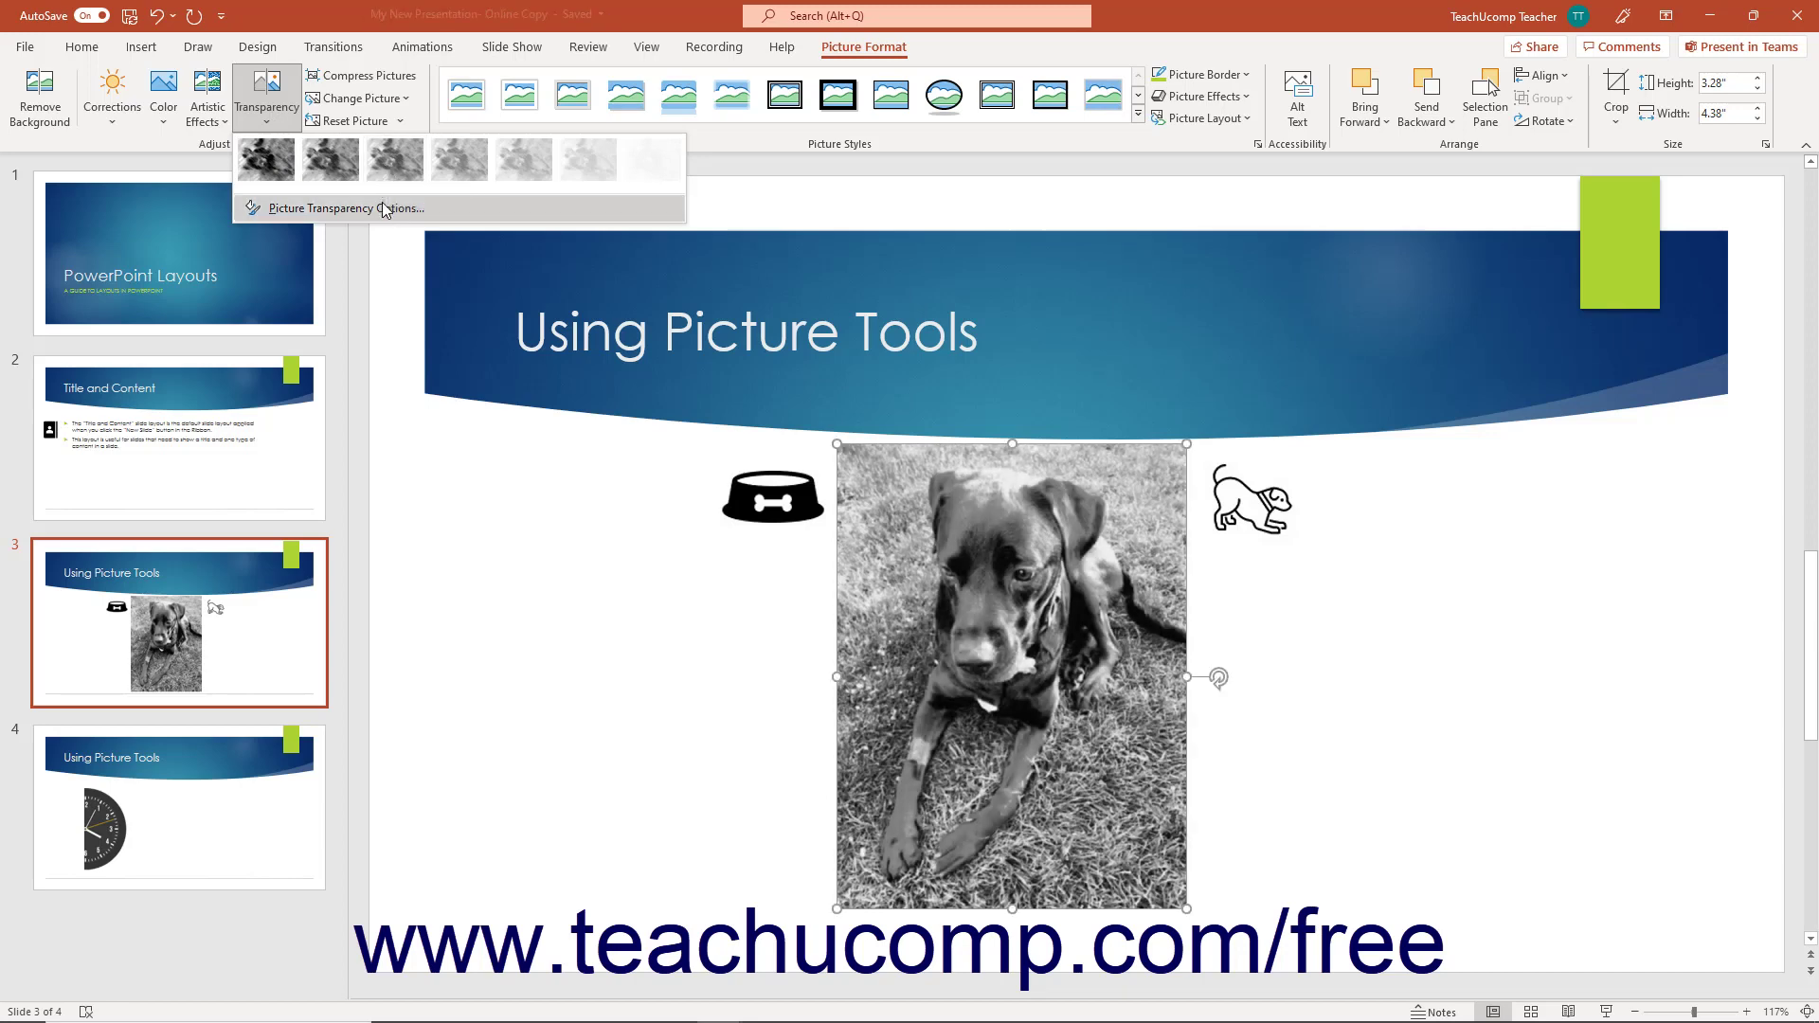
click(345, 209)
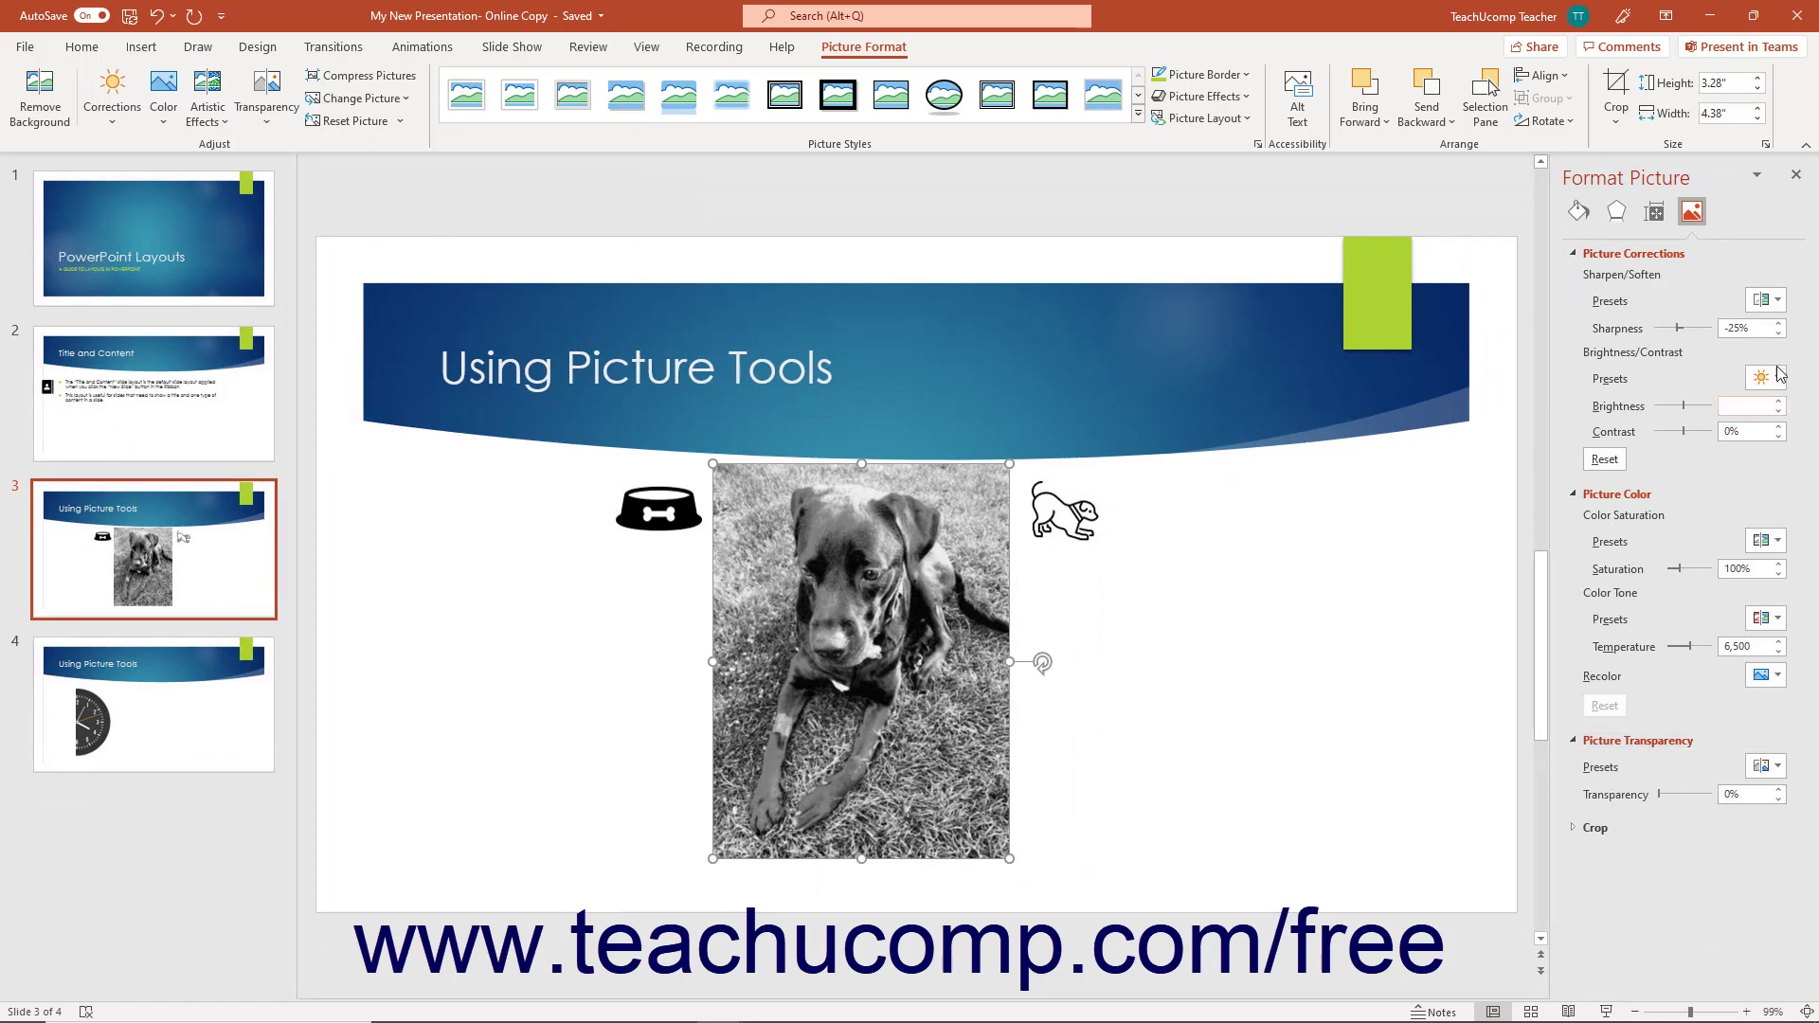
click(1795, 175)
click(157, 16)
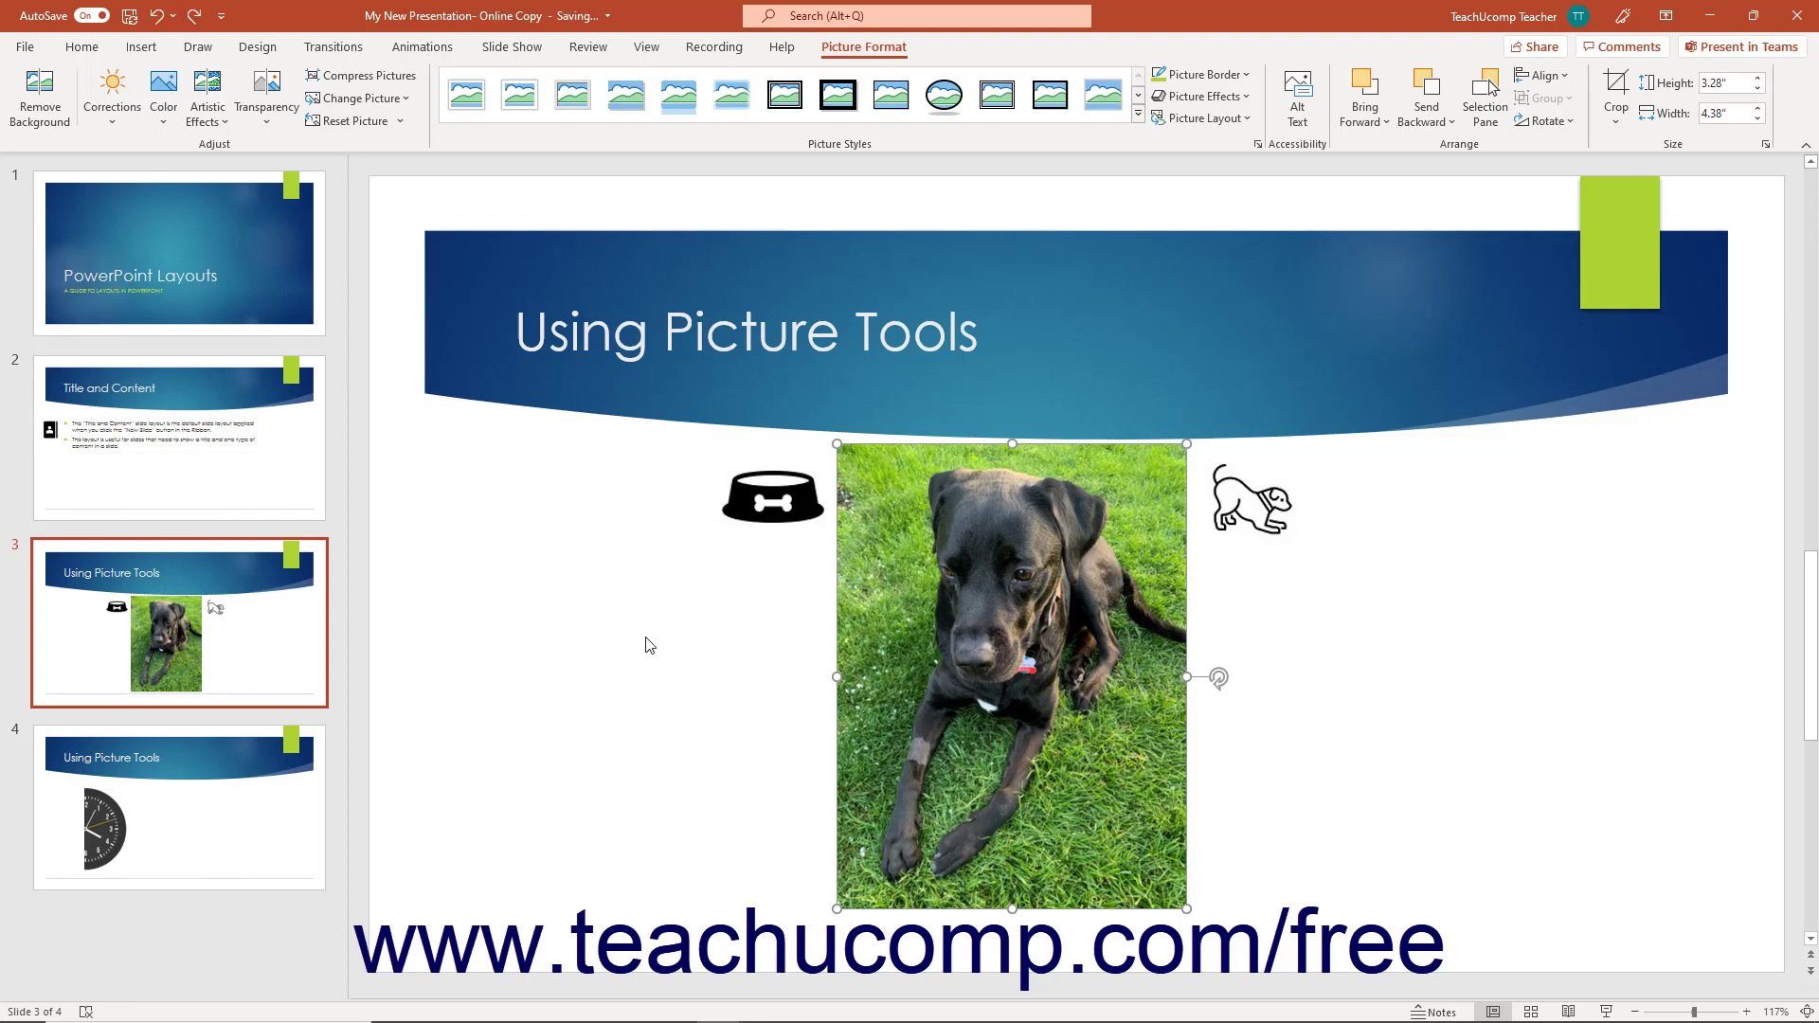
Compress all pictures, not just this one, to Web (150 ppi) resolution.
click(400, 77)
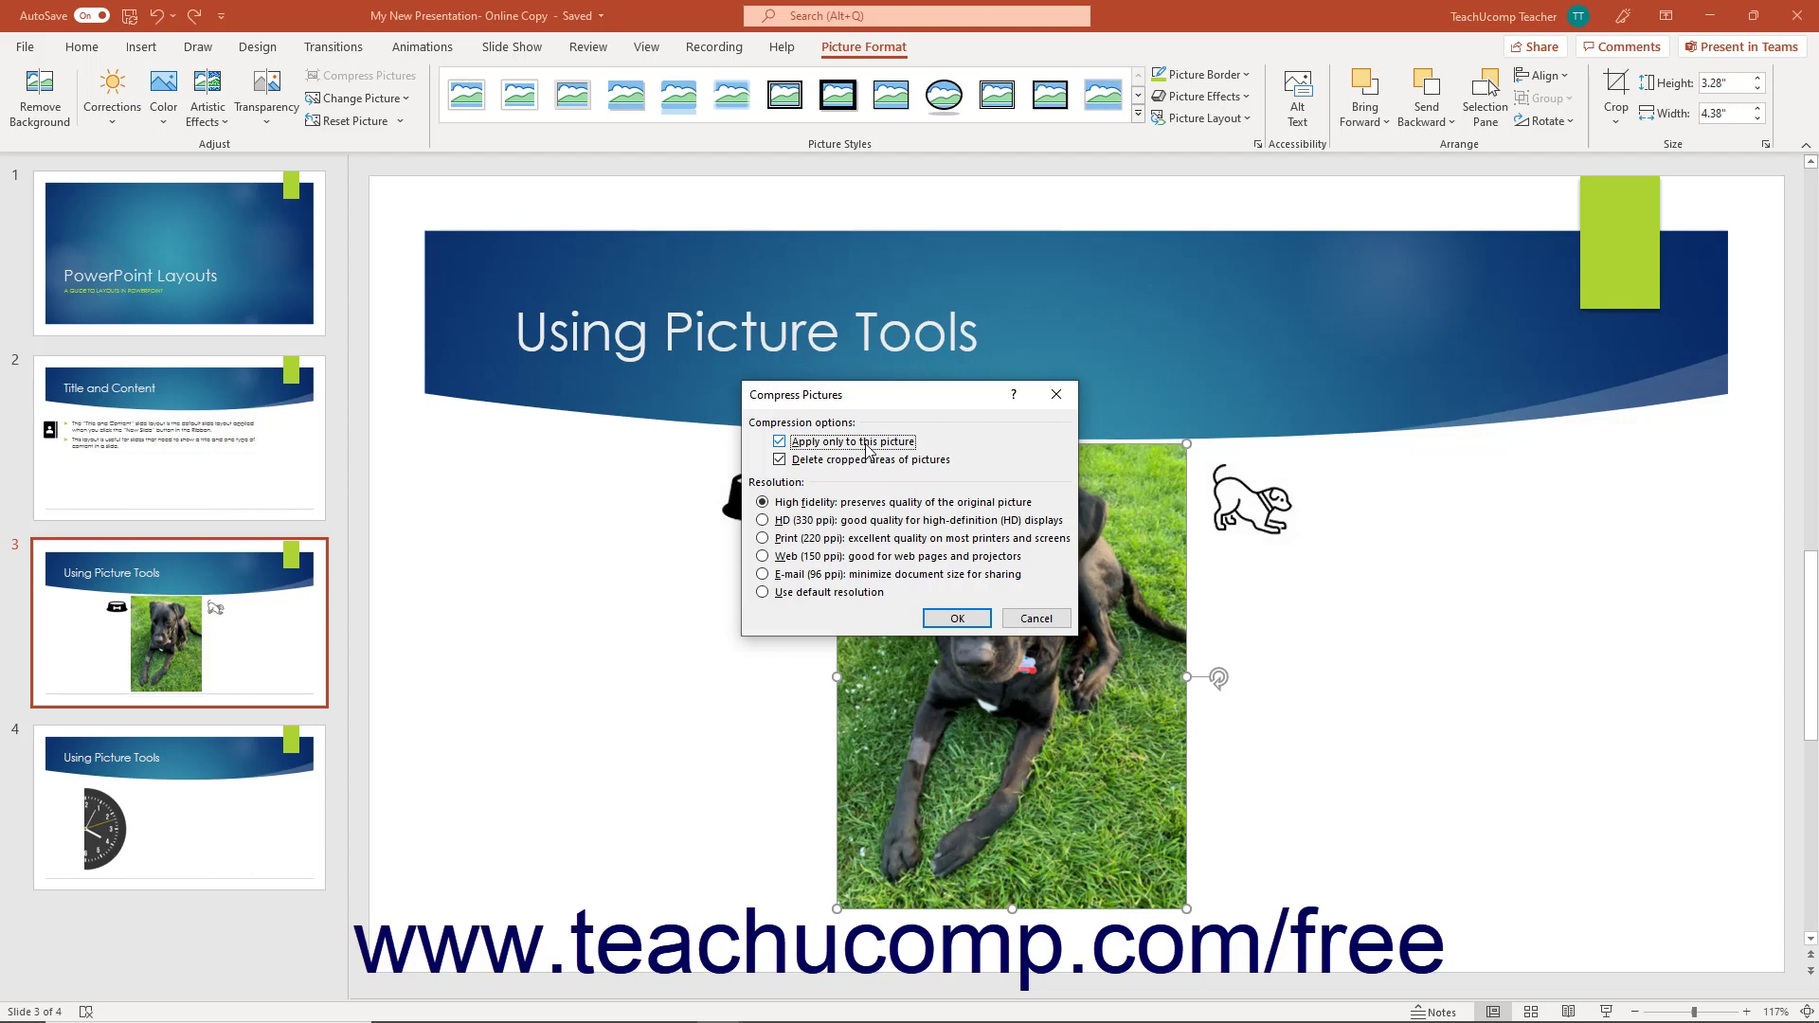
click(868, 445)
click(769, 560)
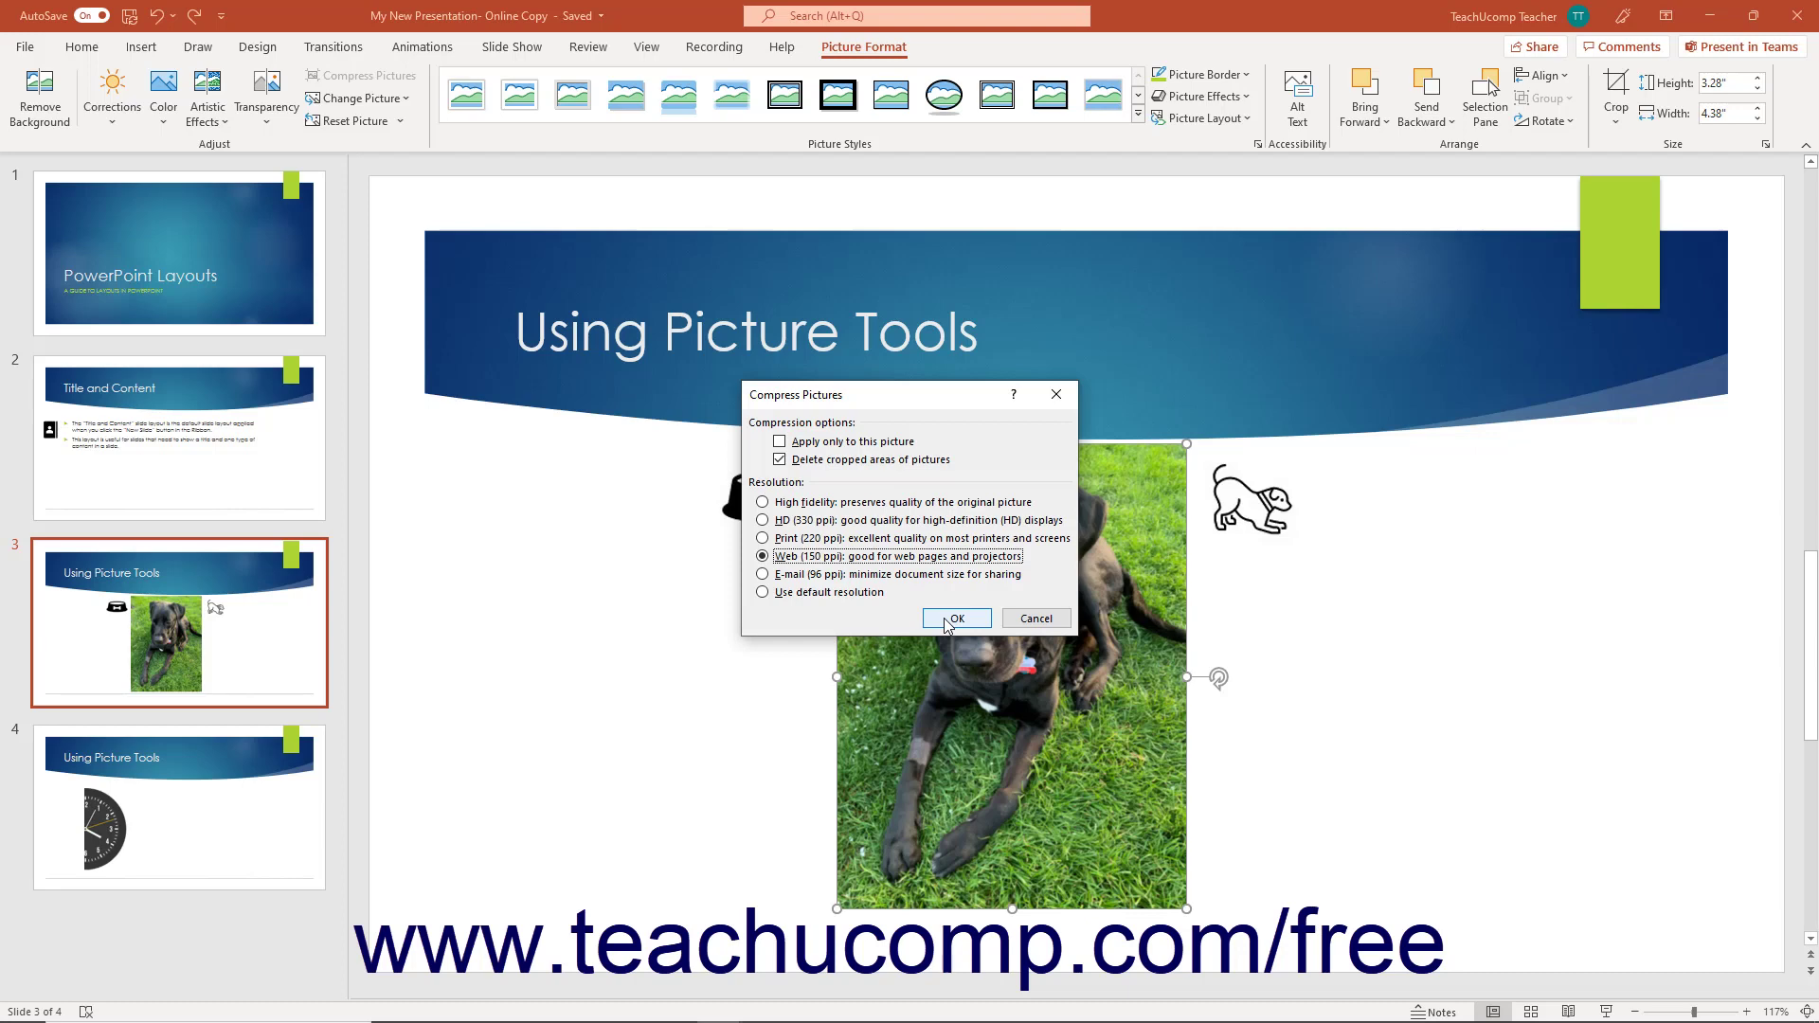
click(955, 619)
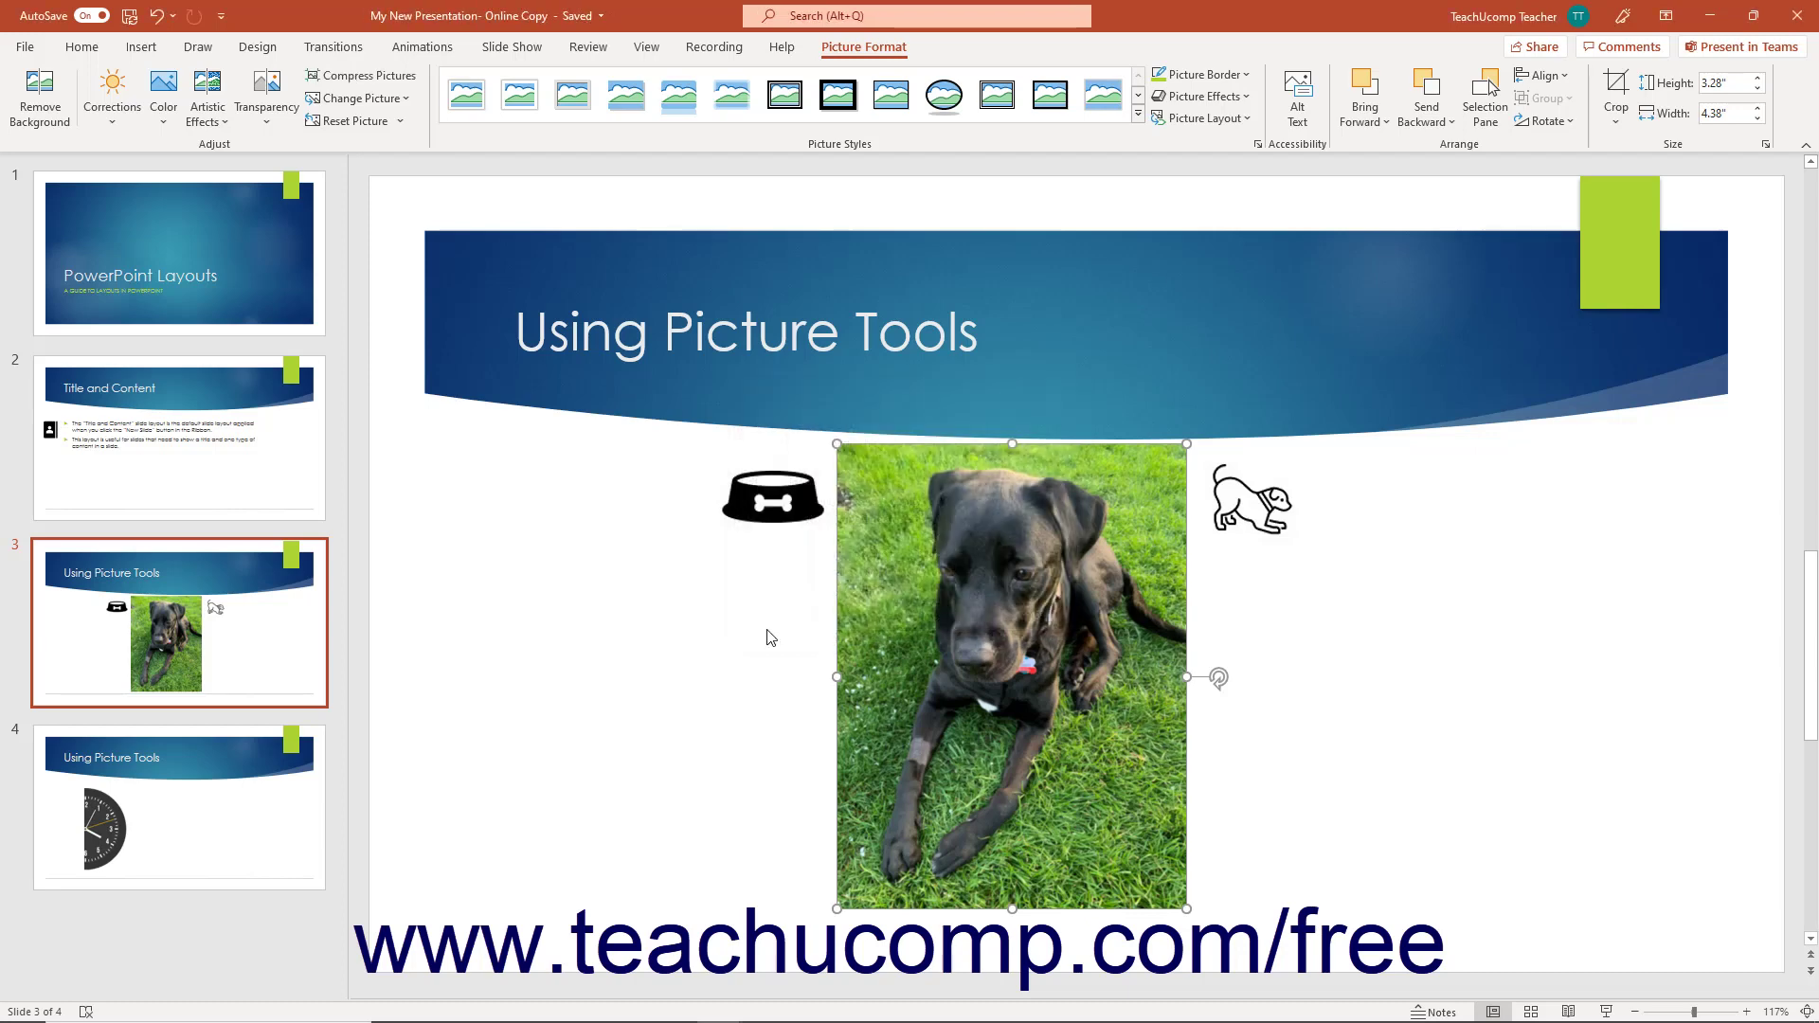
click(403, 103)
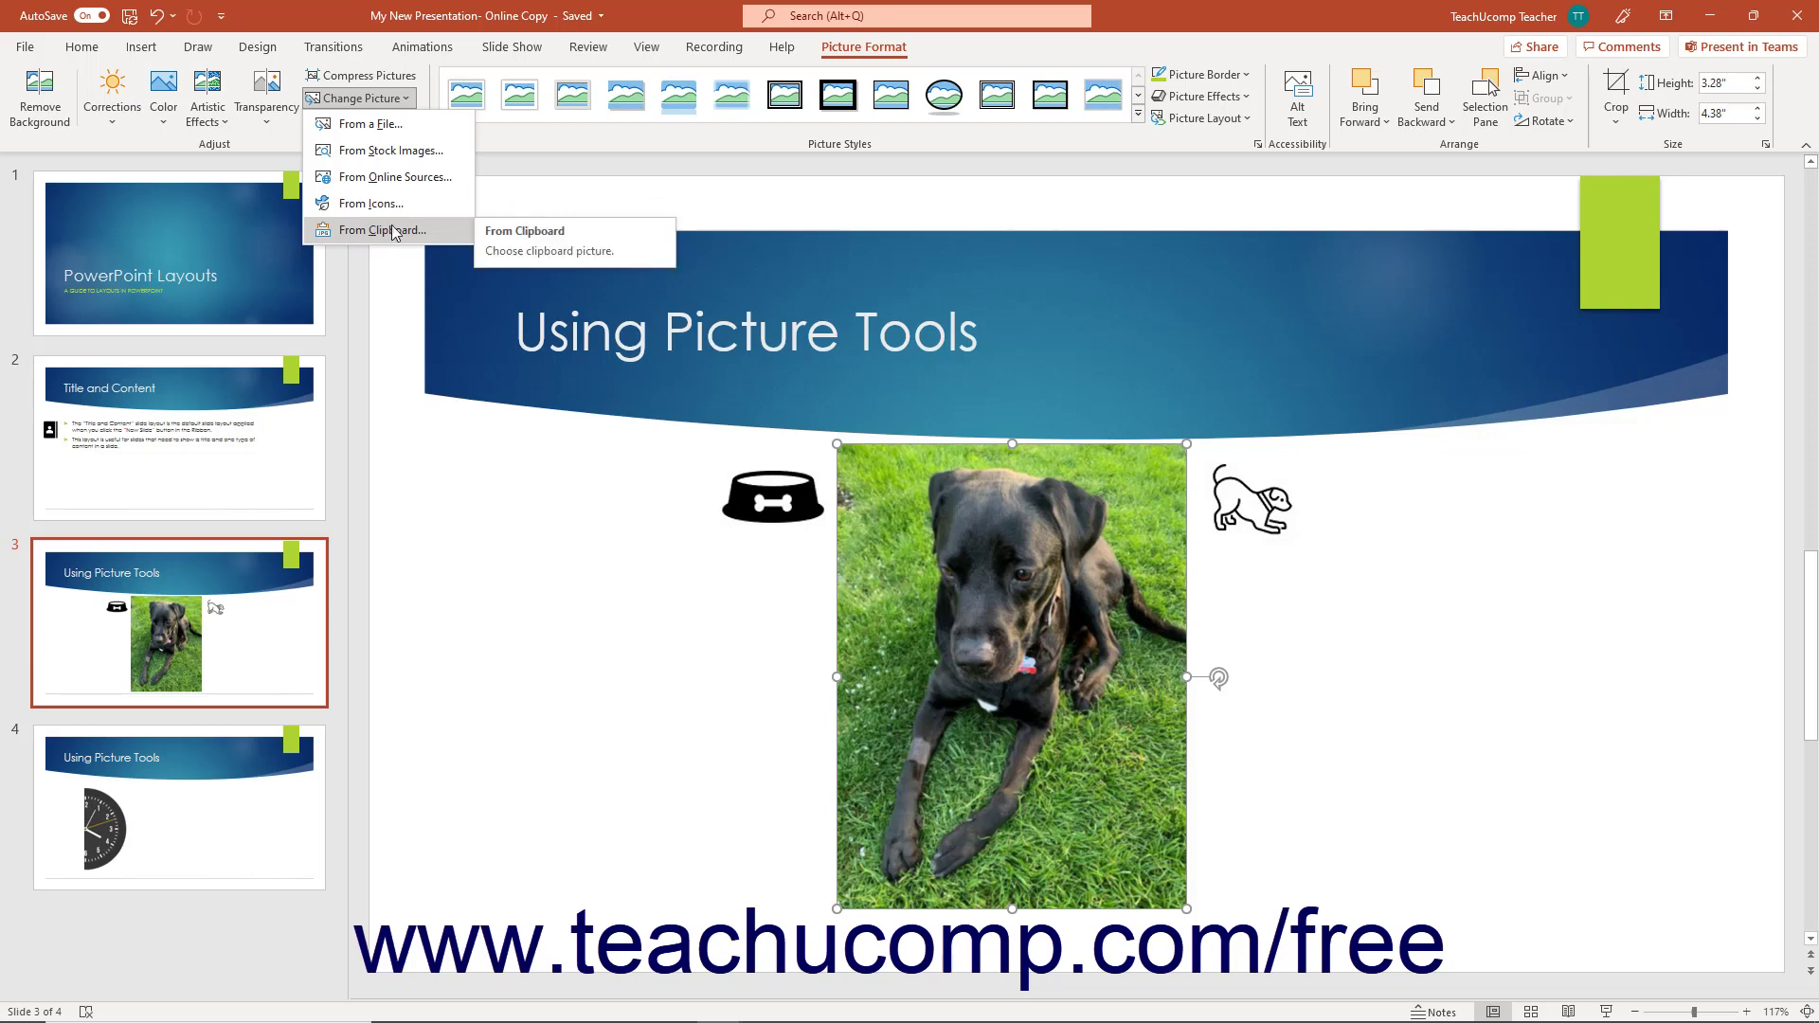
click(374, 124)
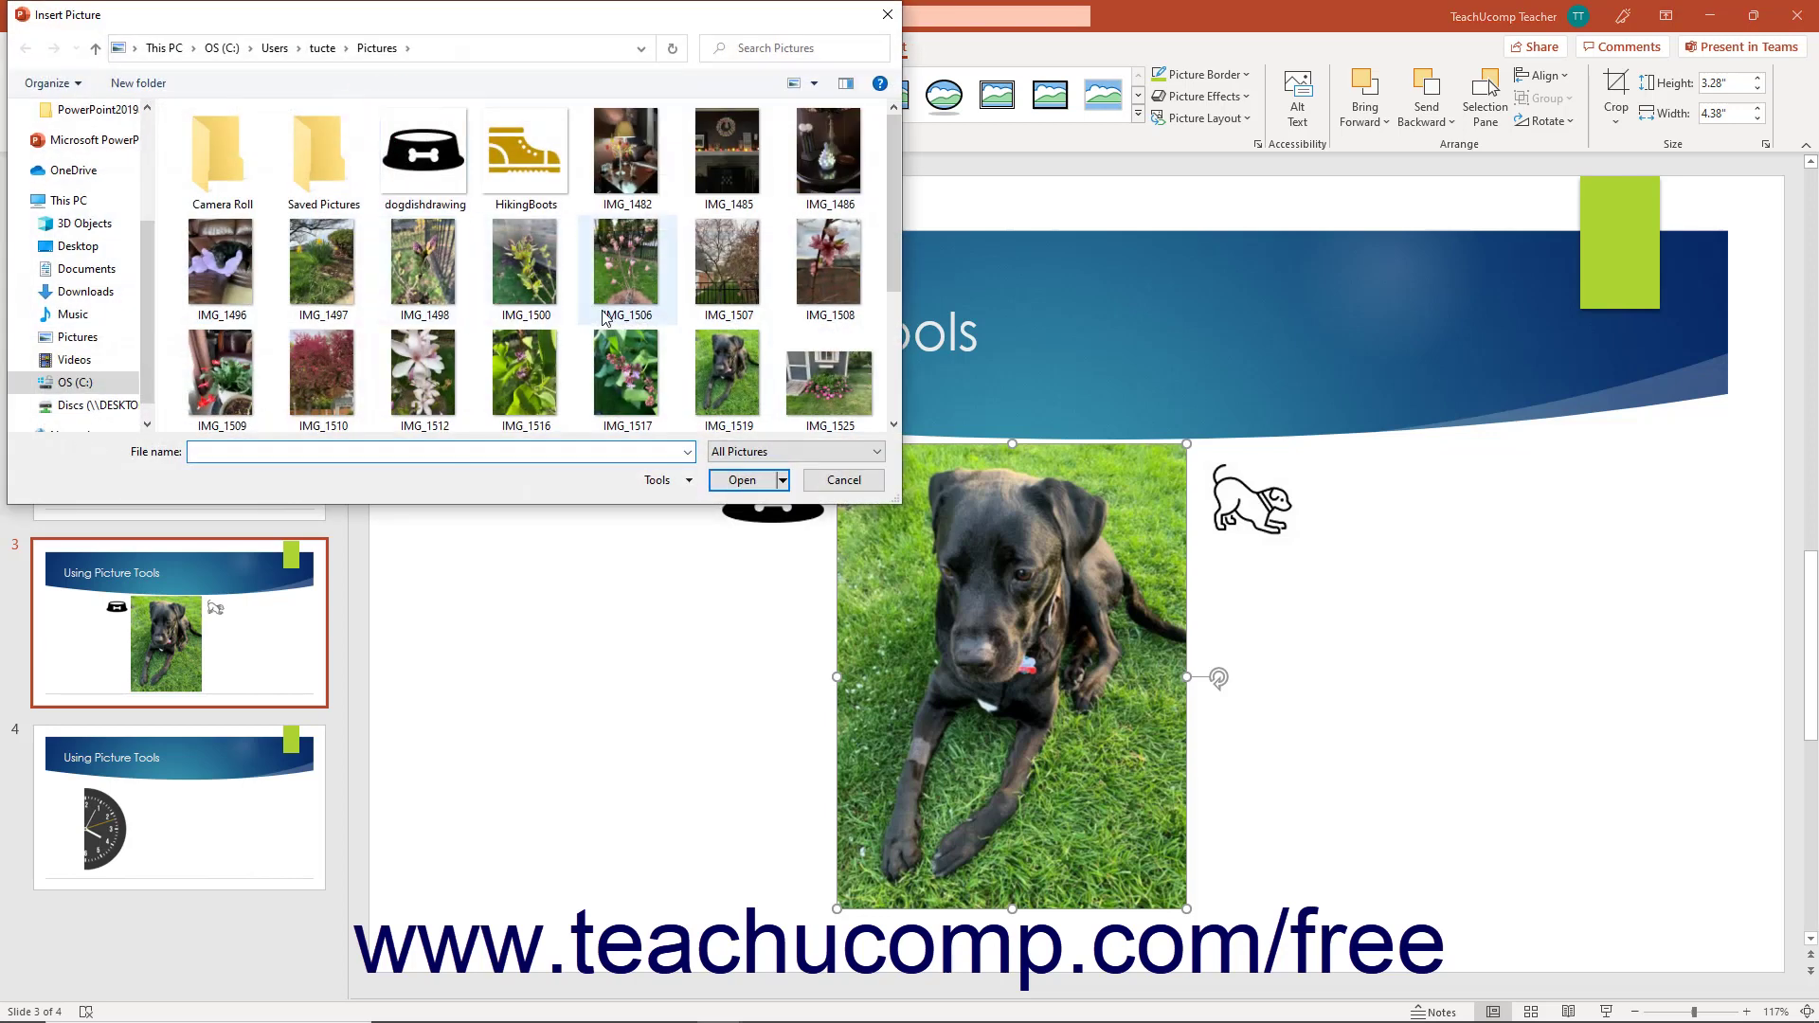
click(529, 287)
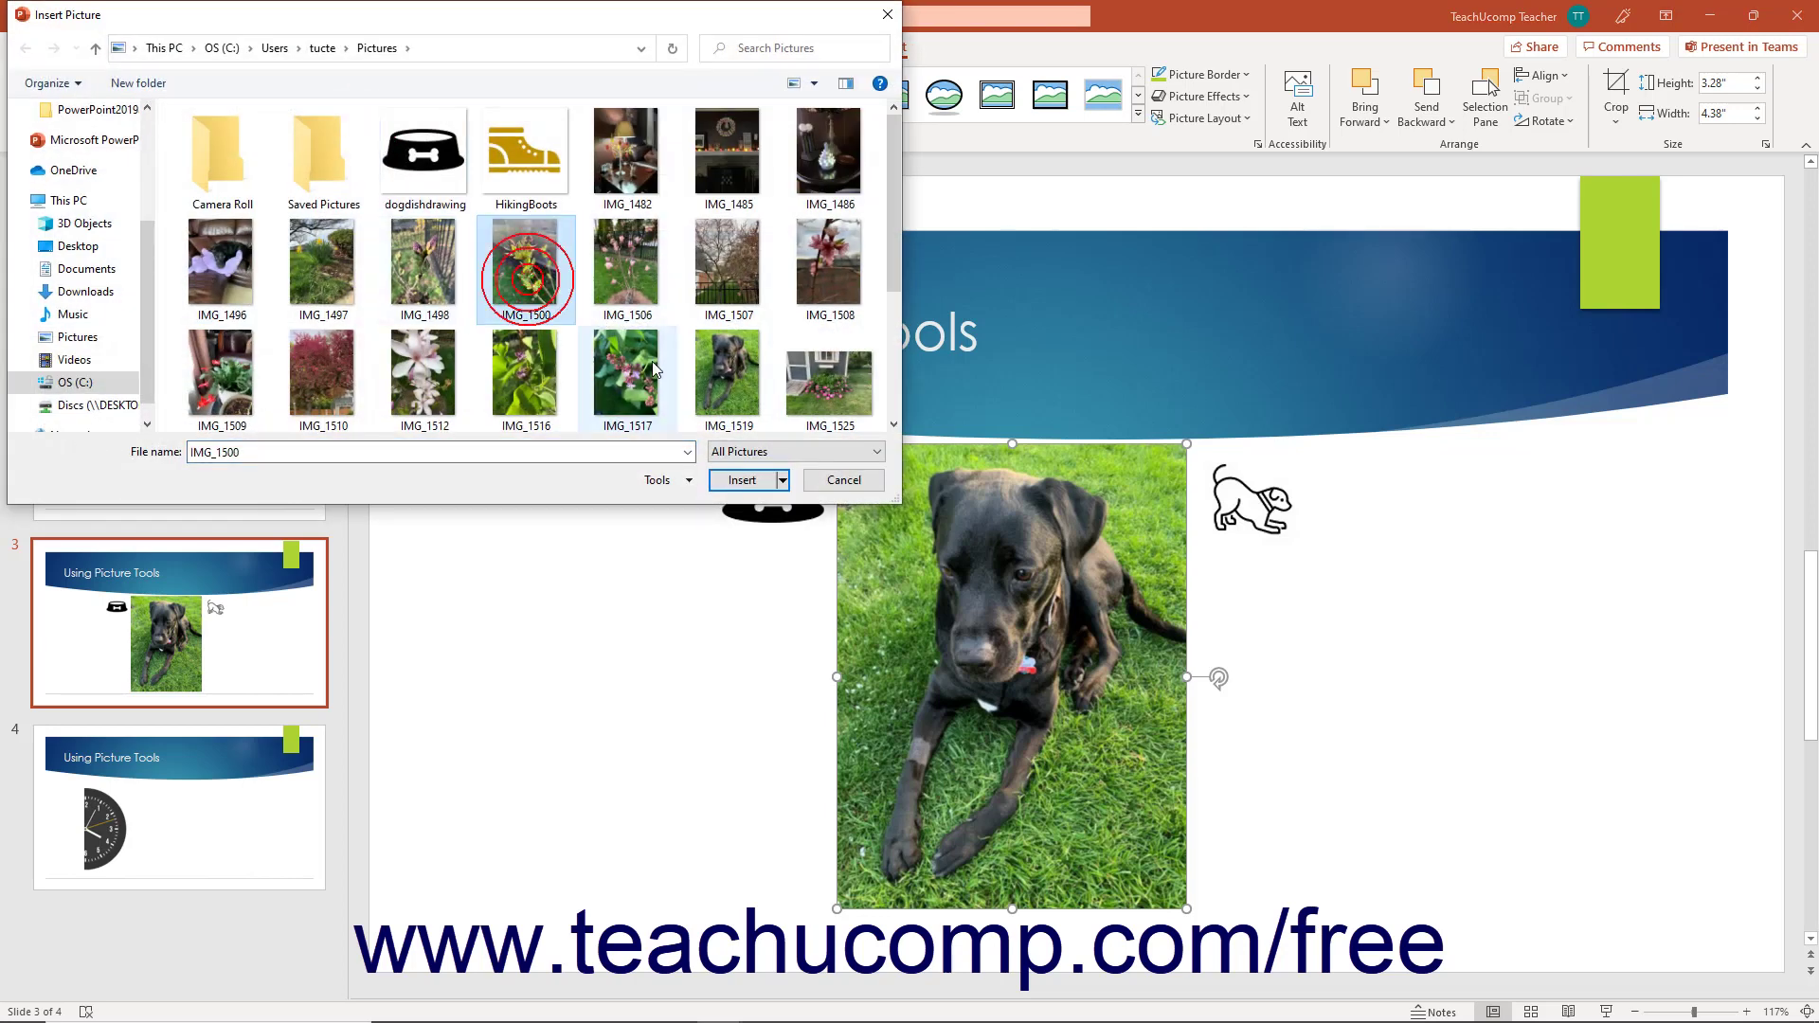
click(730, 480)
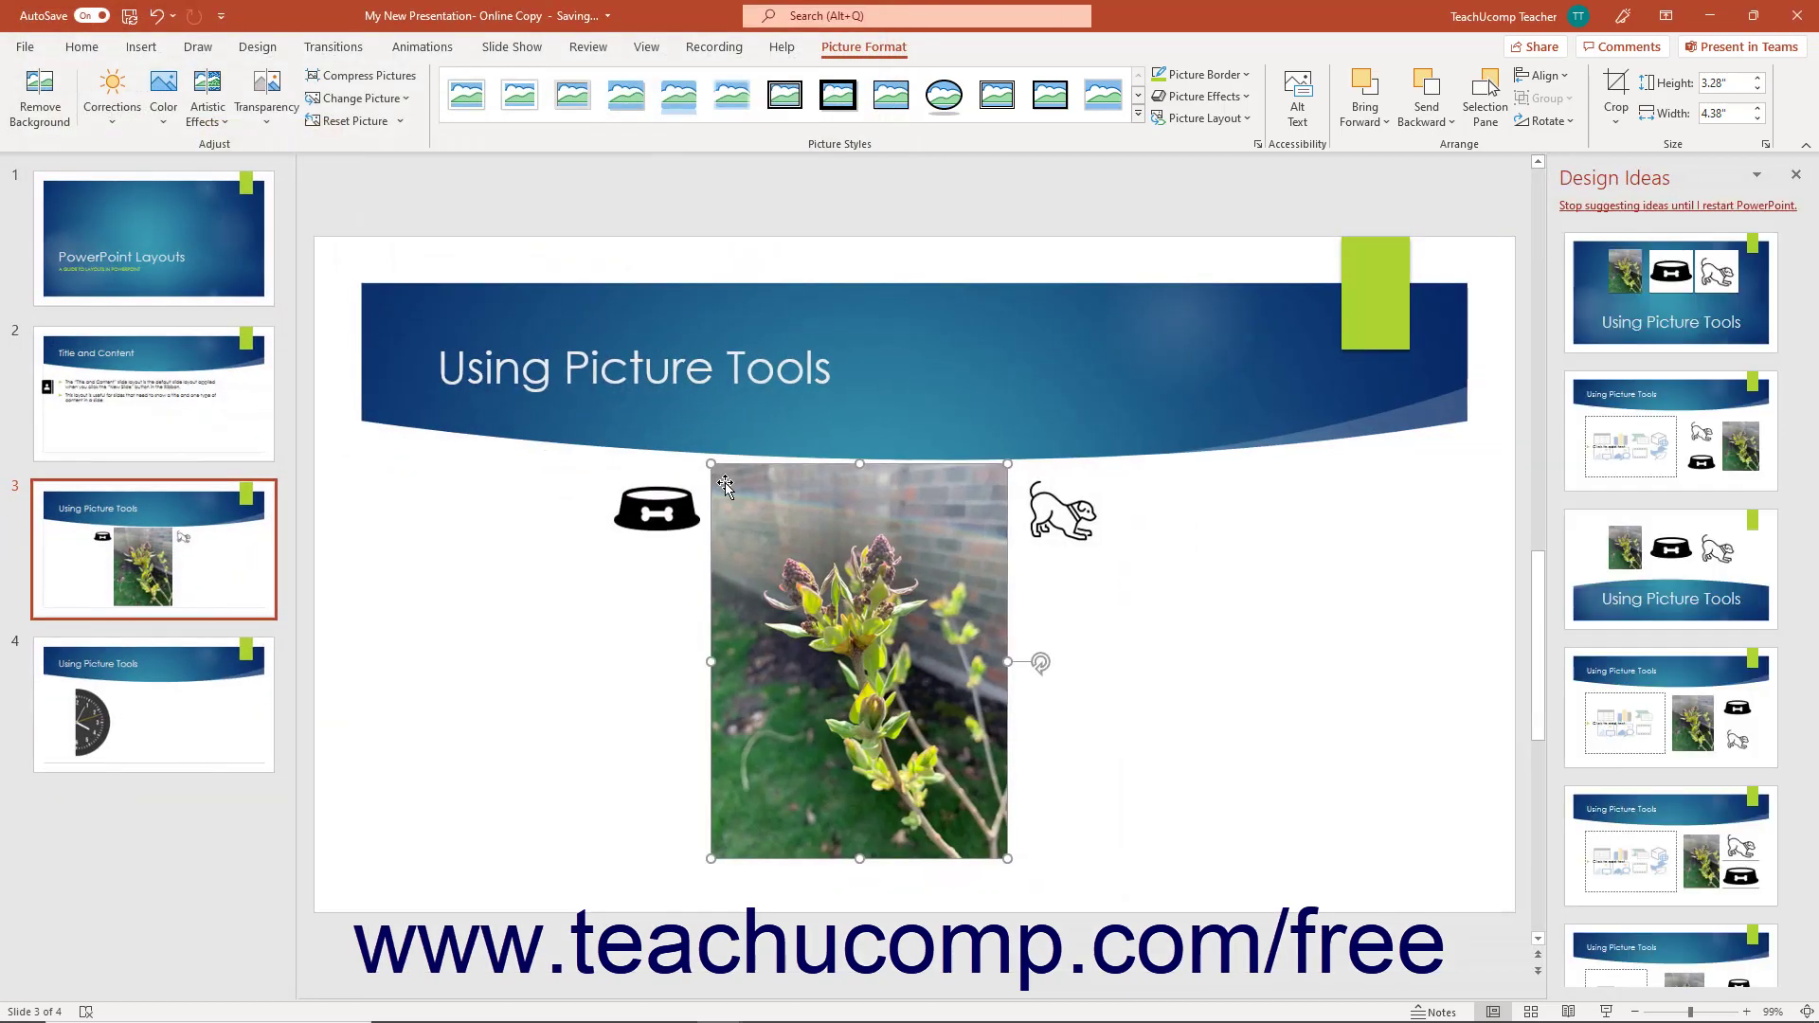
click(156, 15)
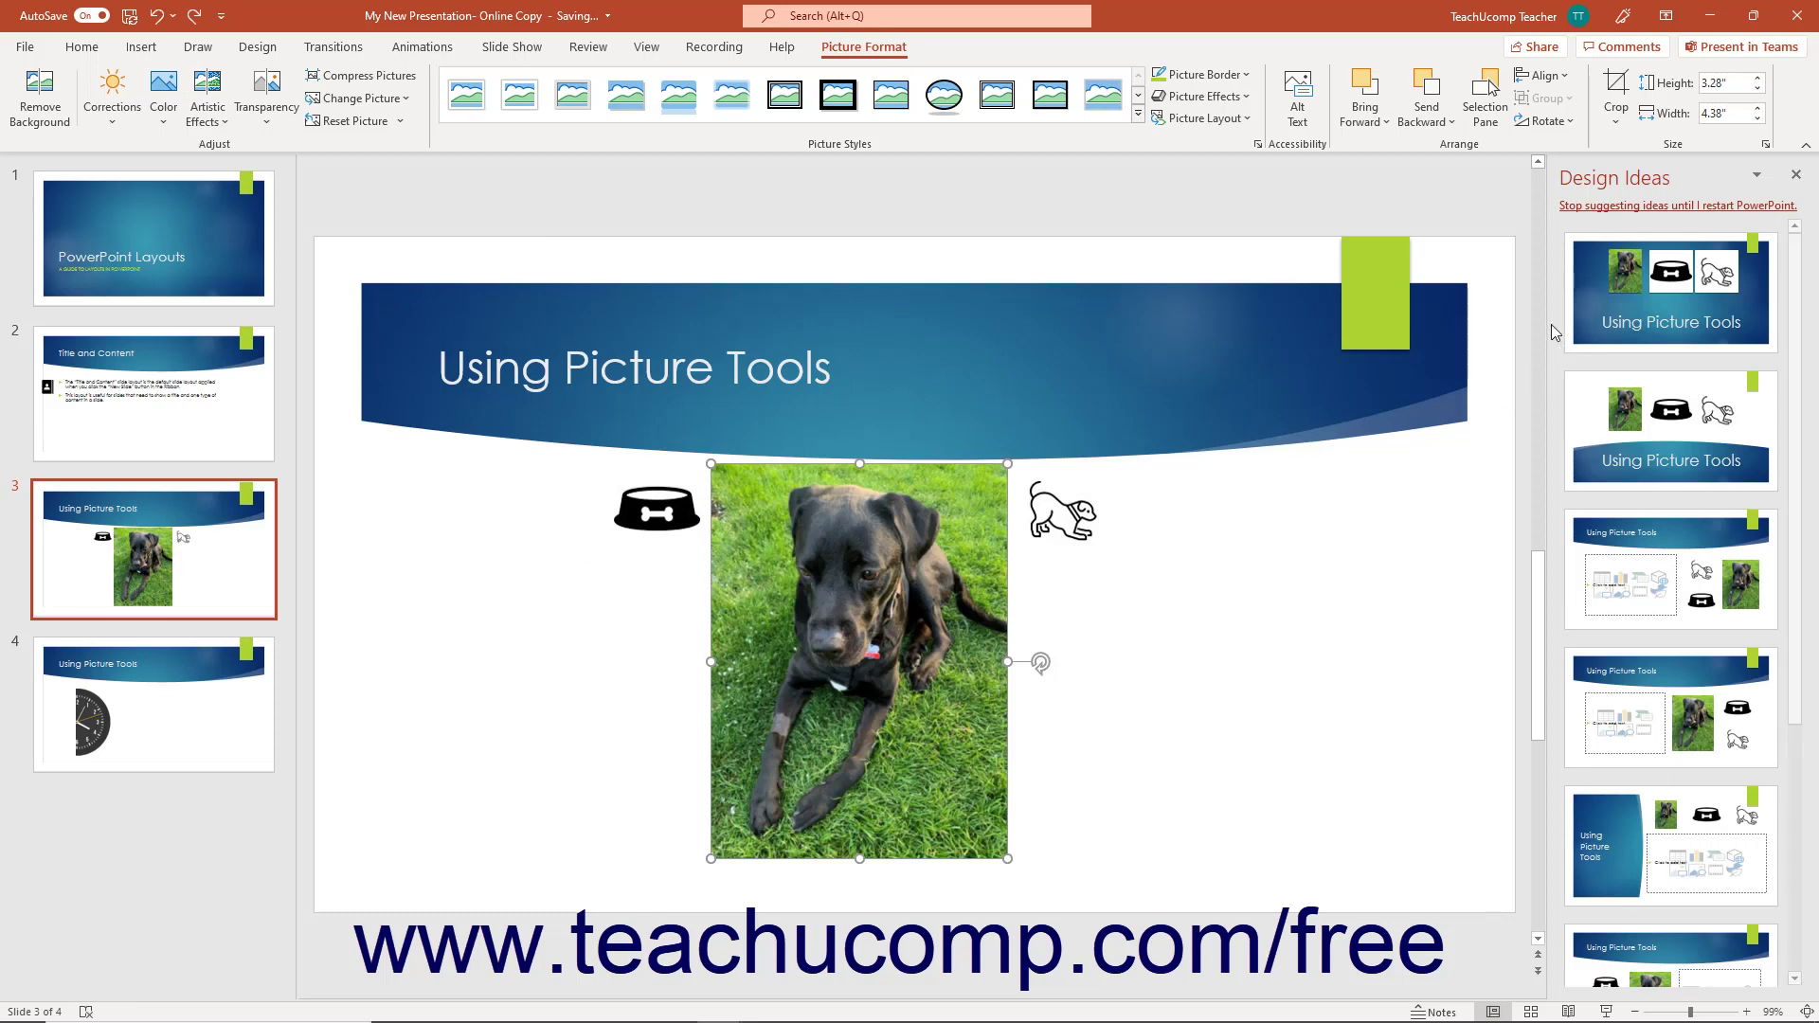
click(1794, 175)
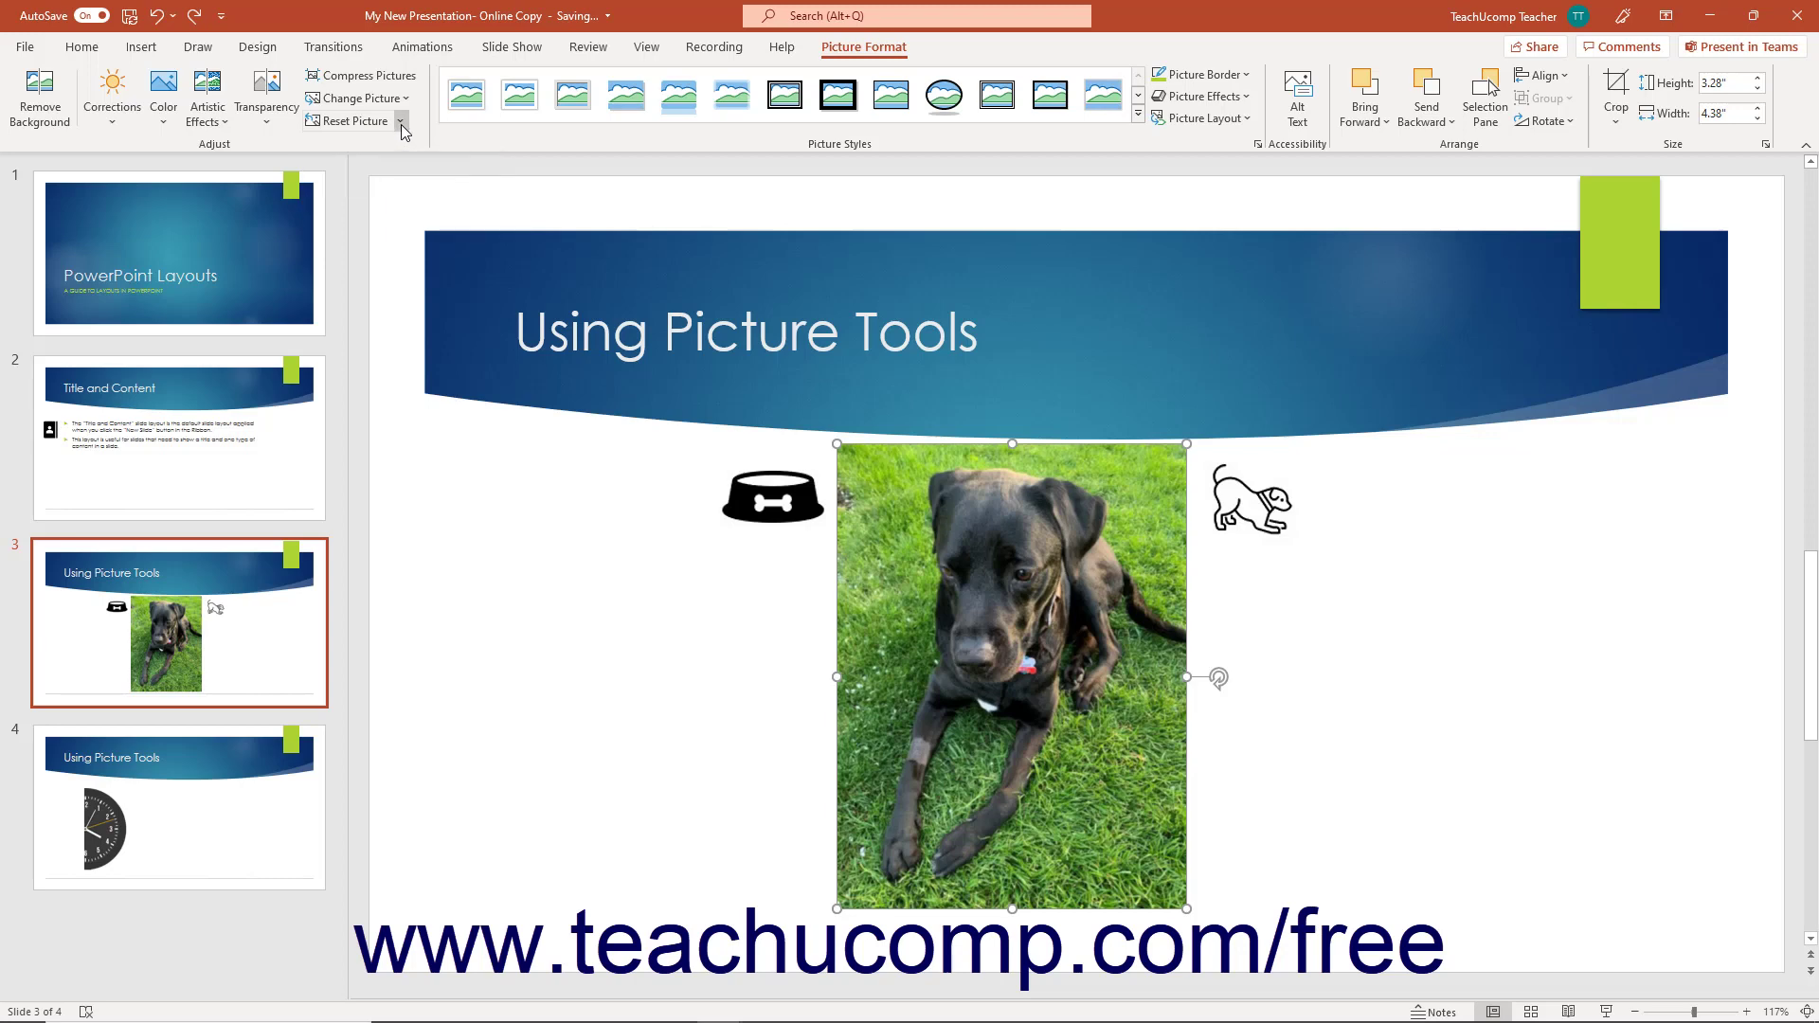
Reset the dog photo to a plain, unformatted 3.28" by 4.38" picture.
click(401, 124)
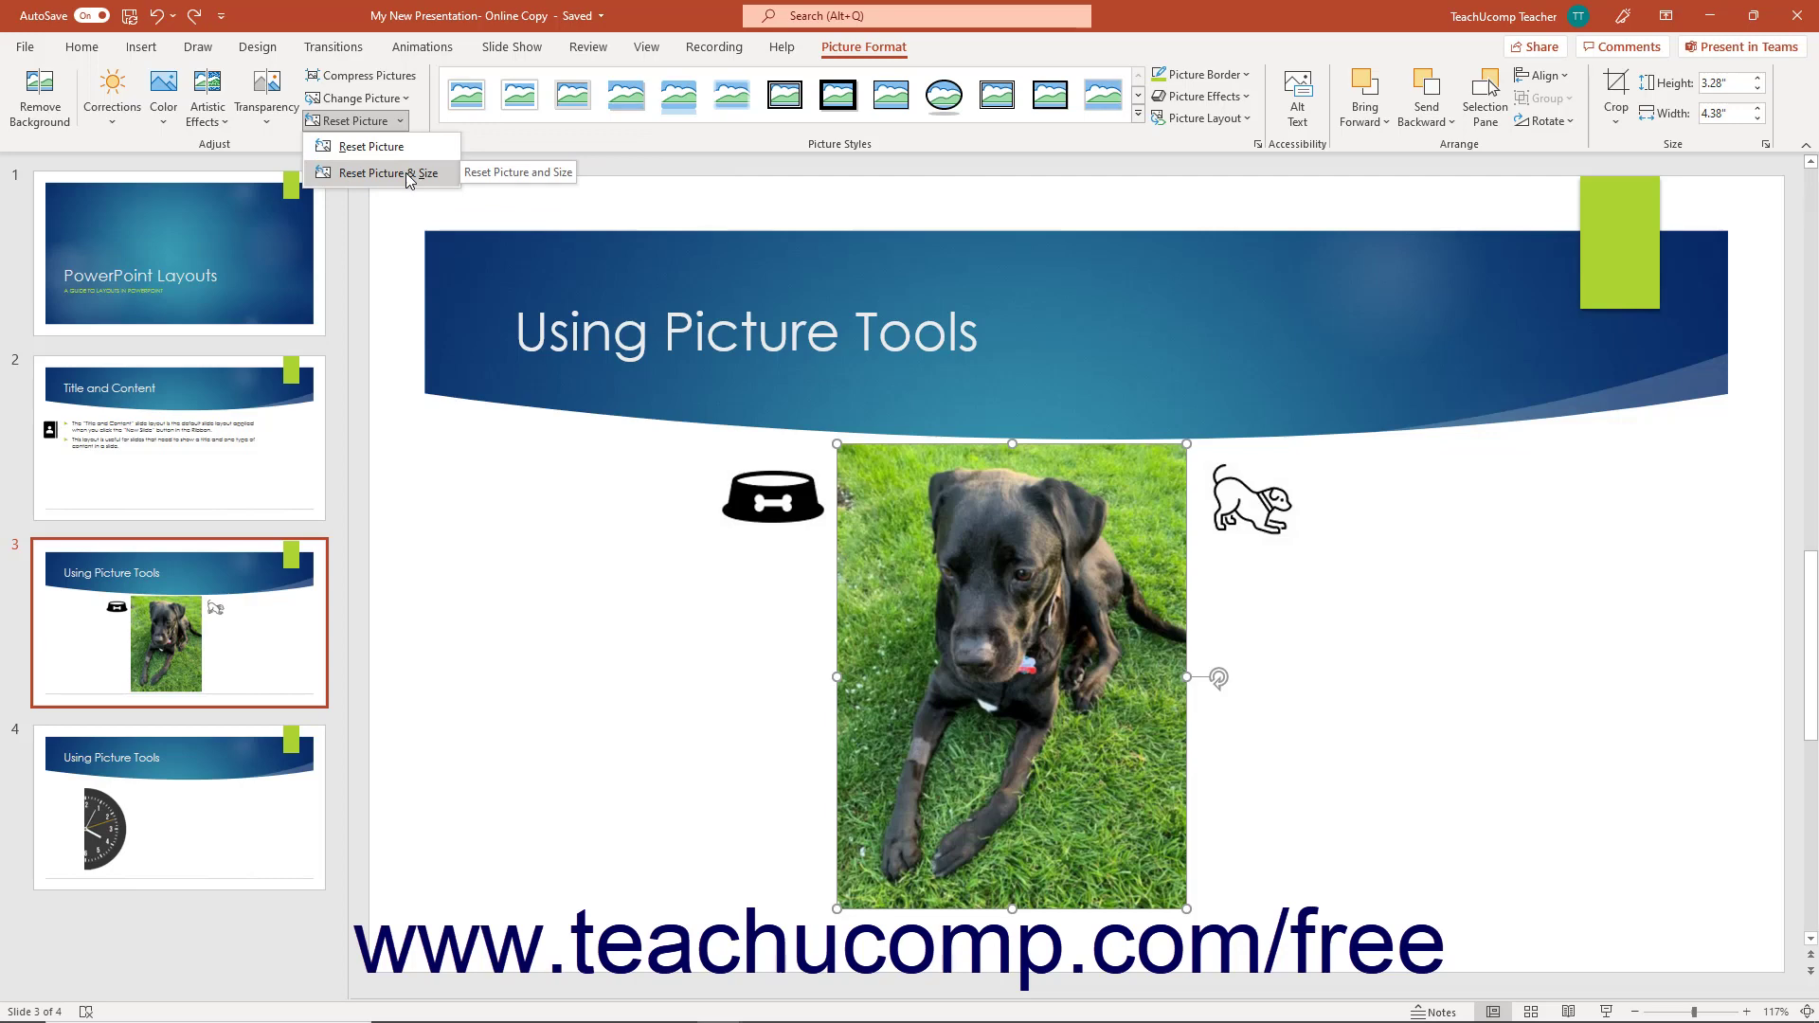
click(408, 151)
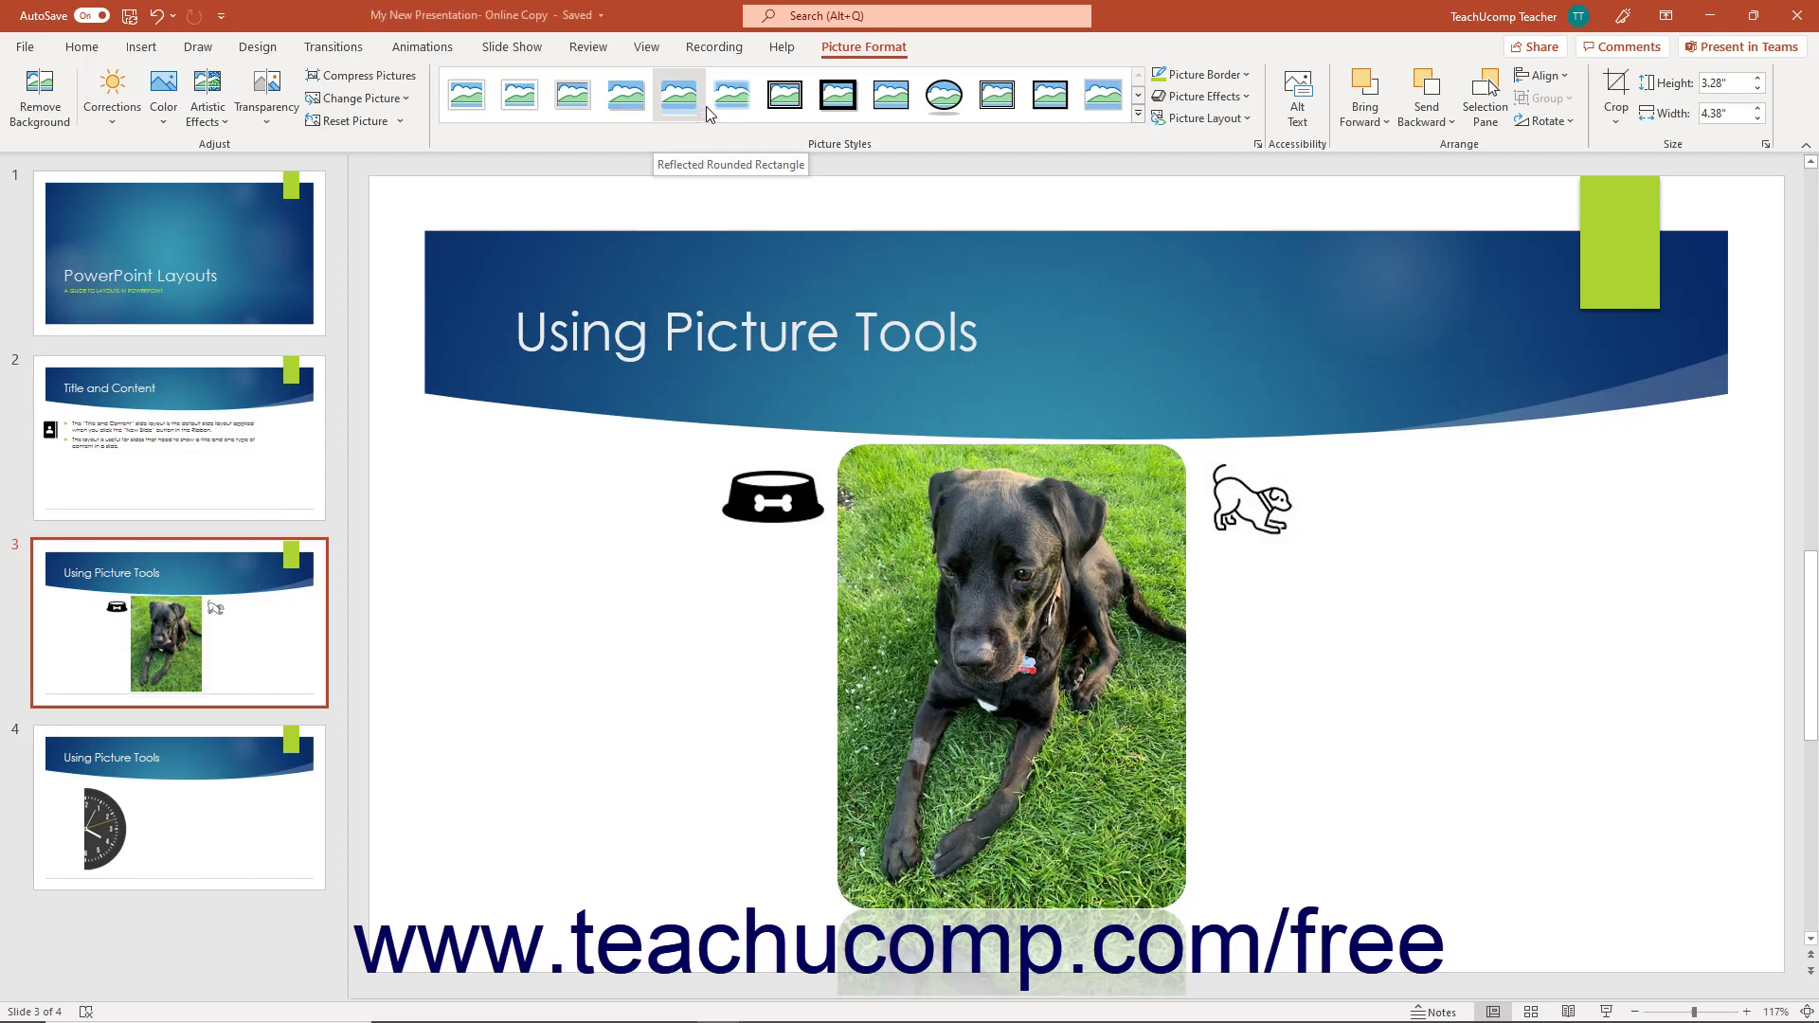
Apply a preset style from the expanded Picture Styles gallery to the dog photo.
click(1137, 96)
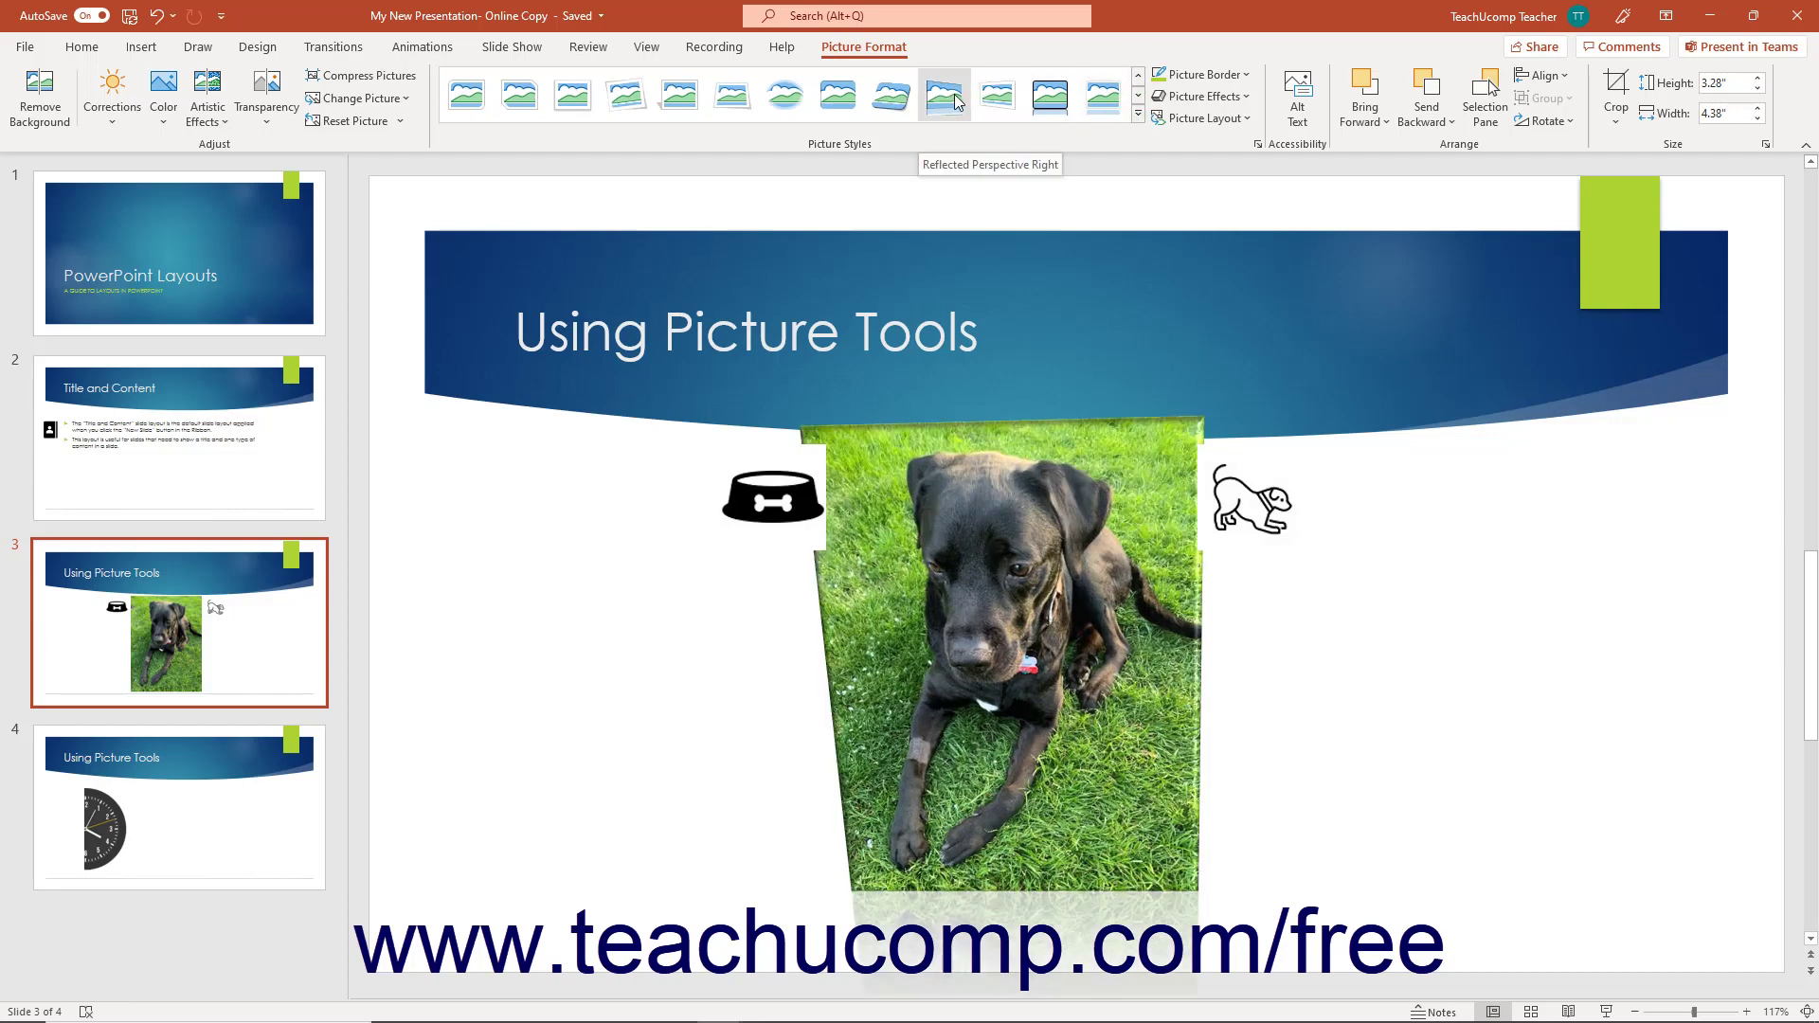
click(1140, 115)
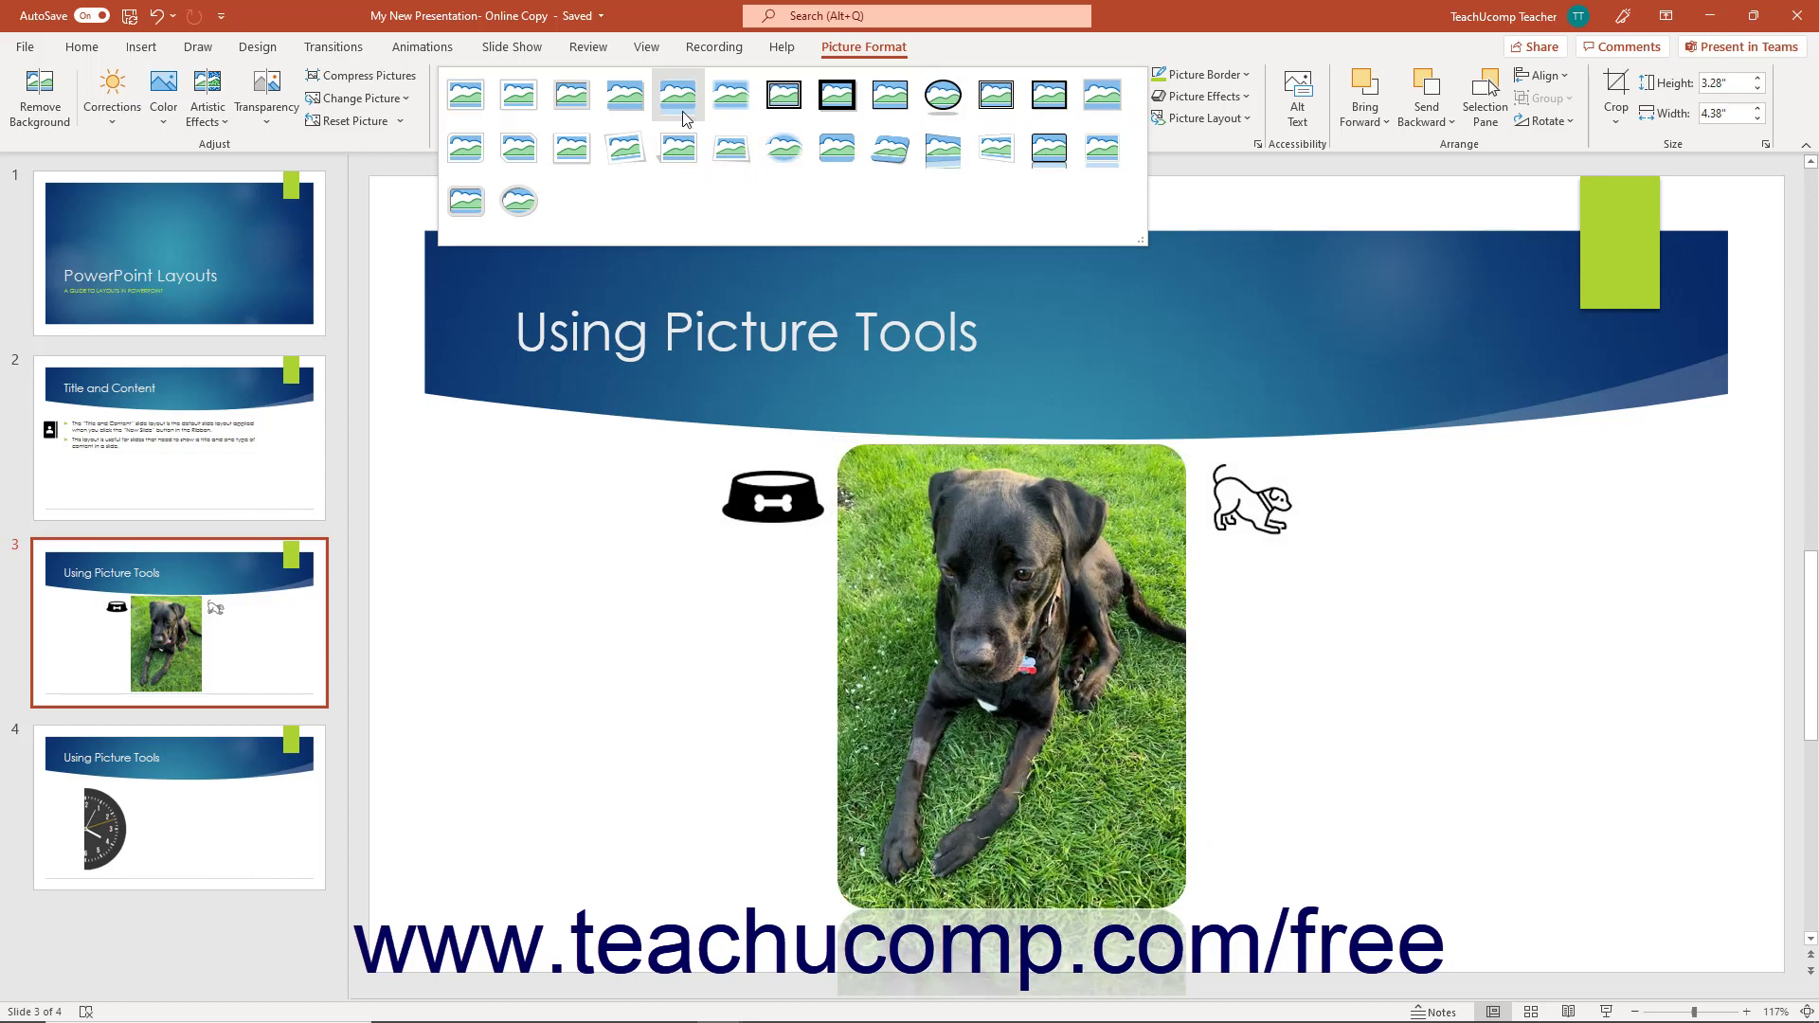
click(575, 113)
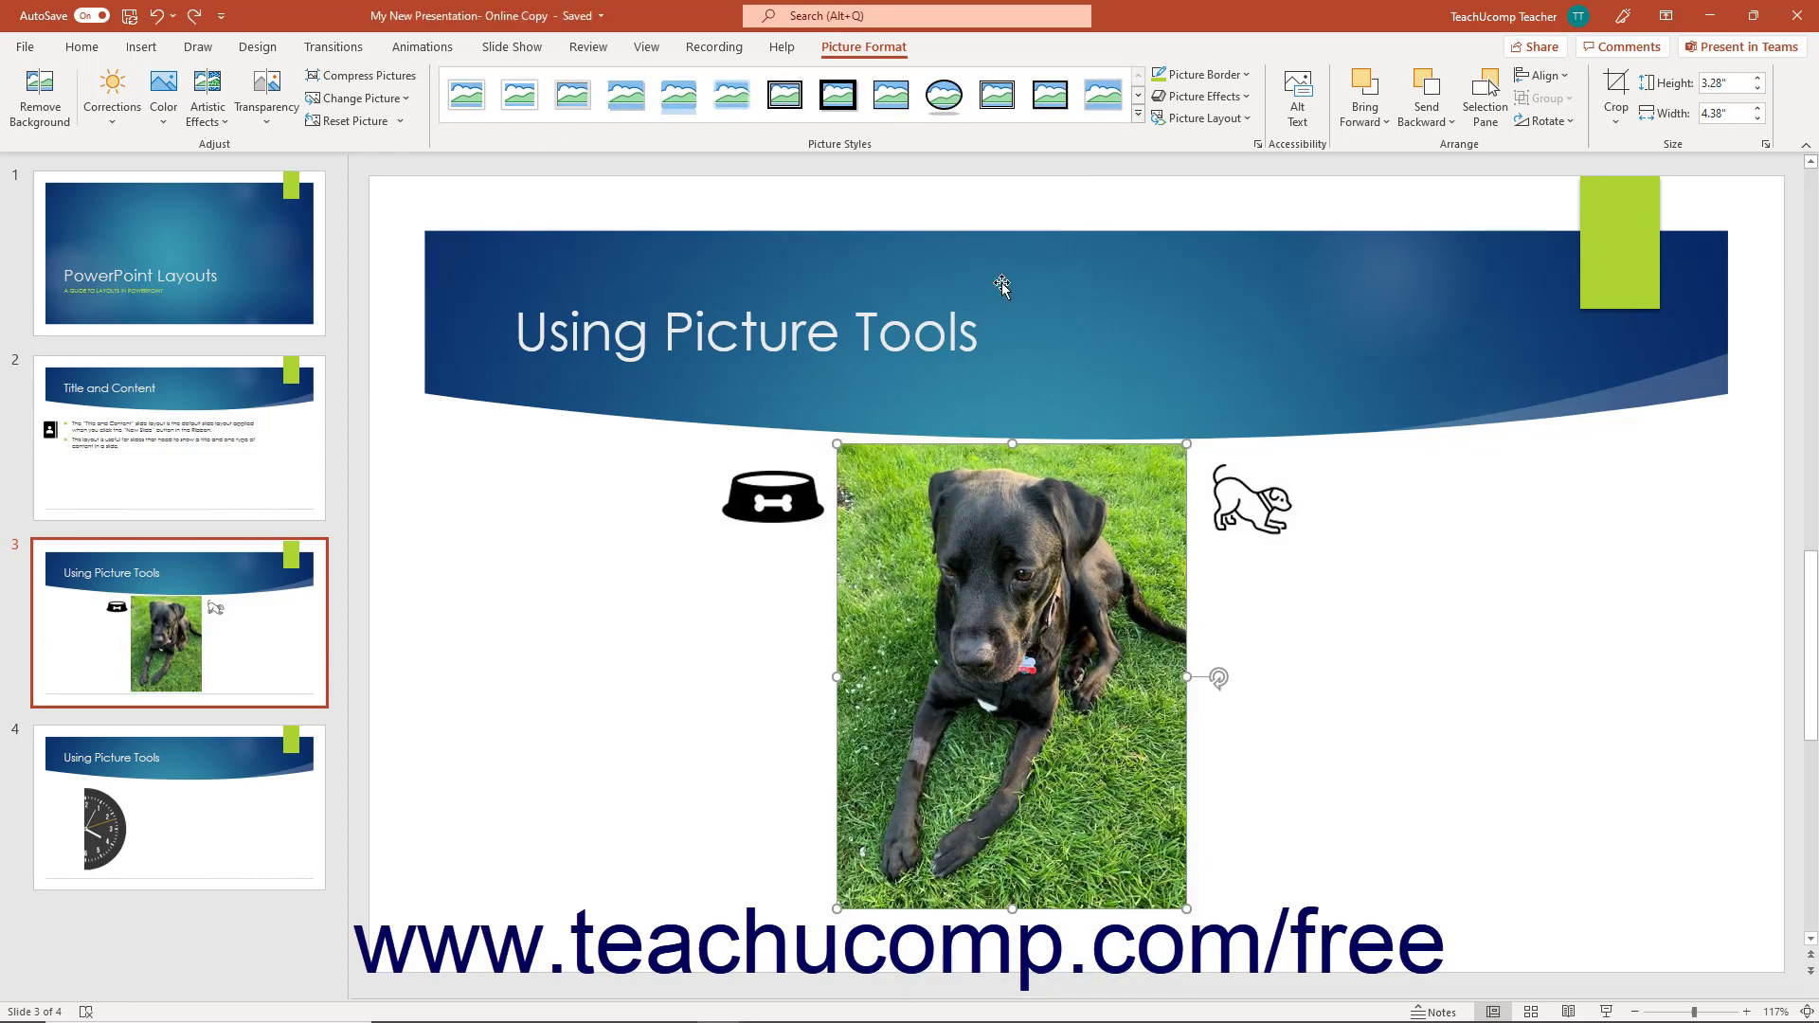
click(1203, 81)
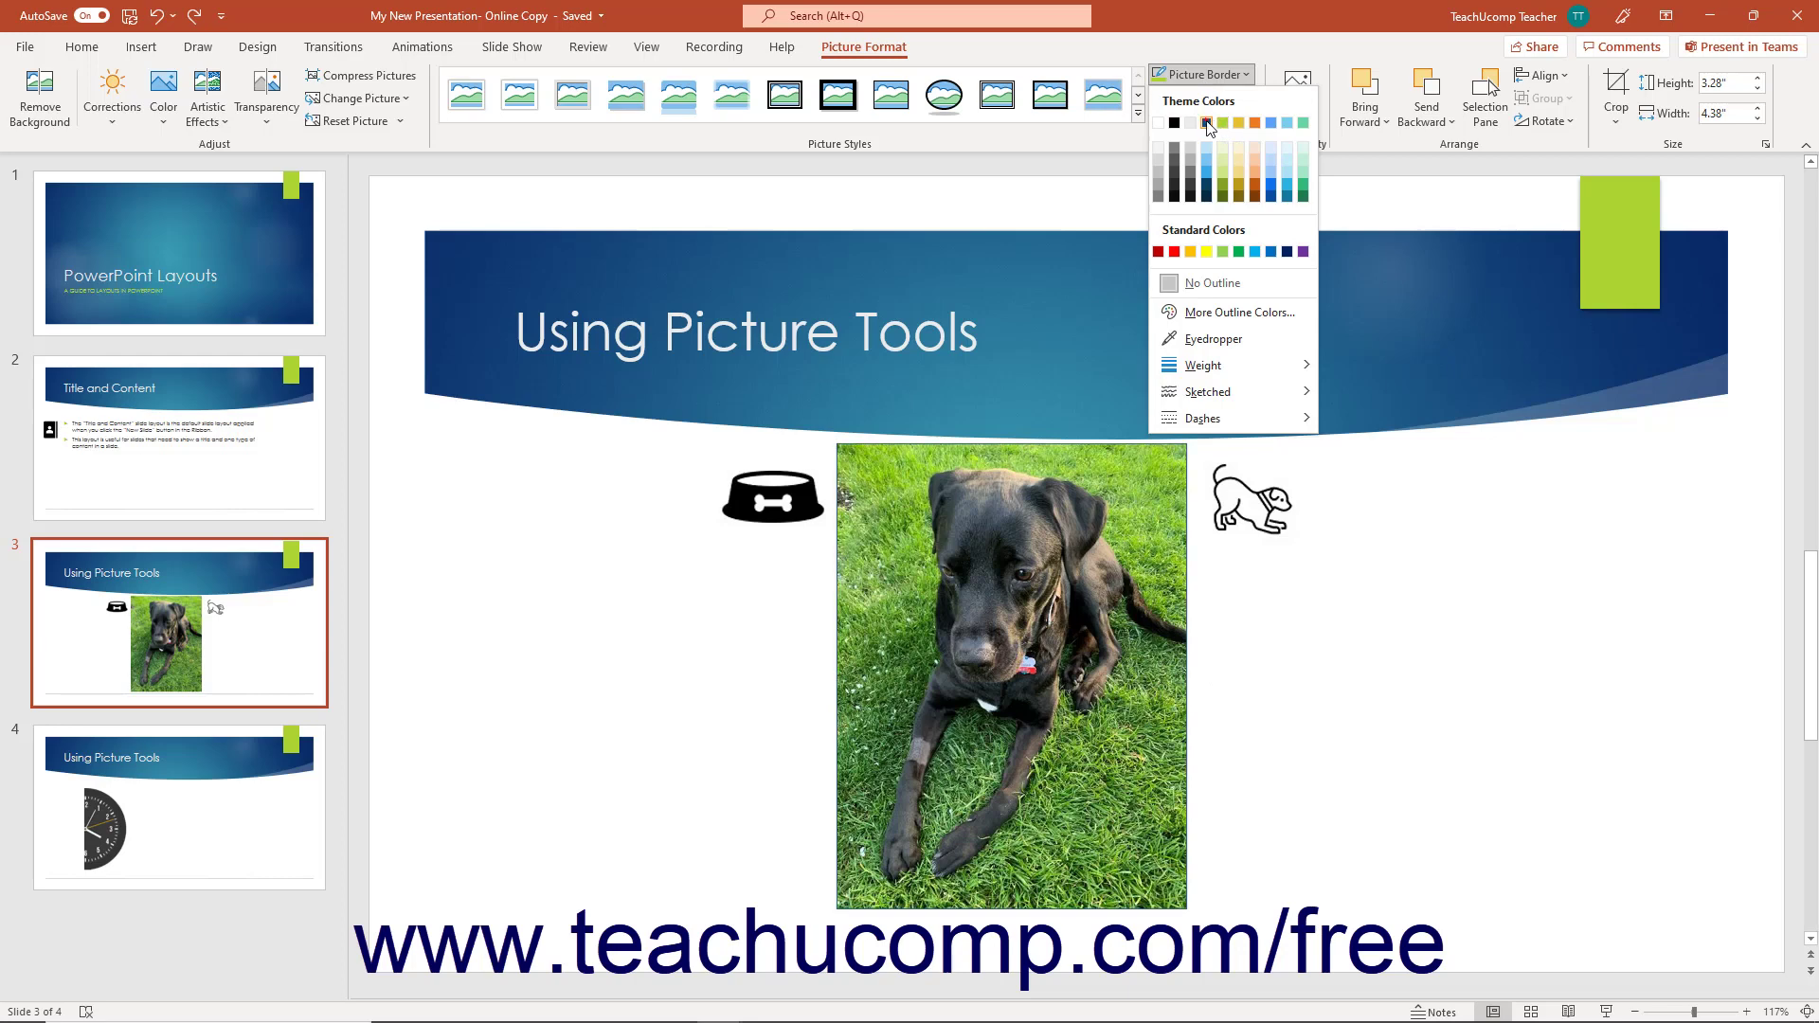
Give the dog photo a dark blue picture border with 4½ pt weight.
click(1208, 124)
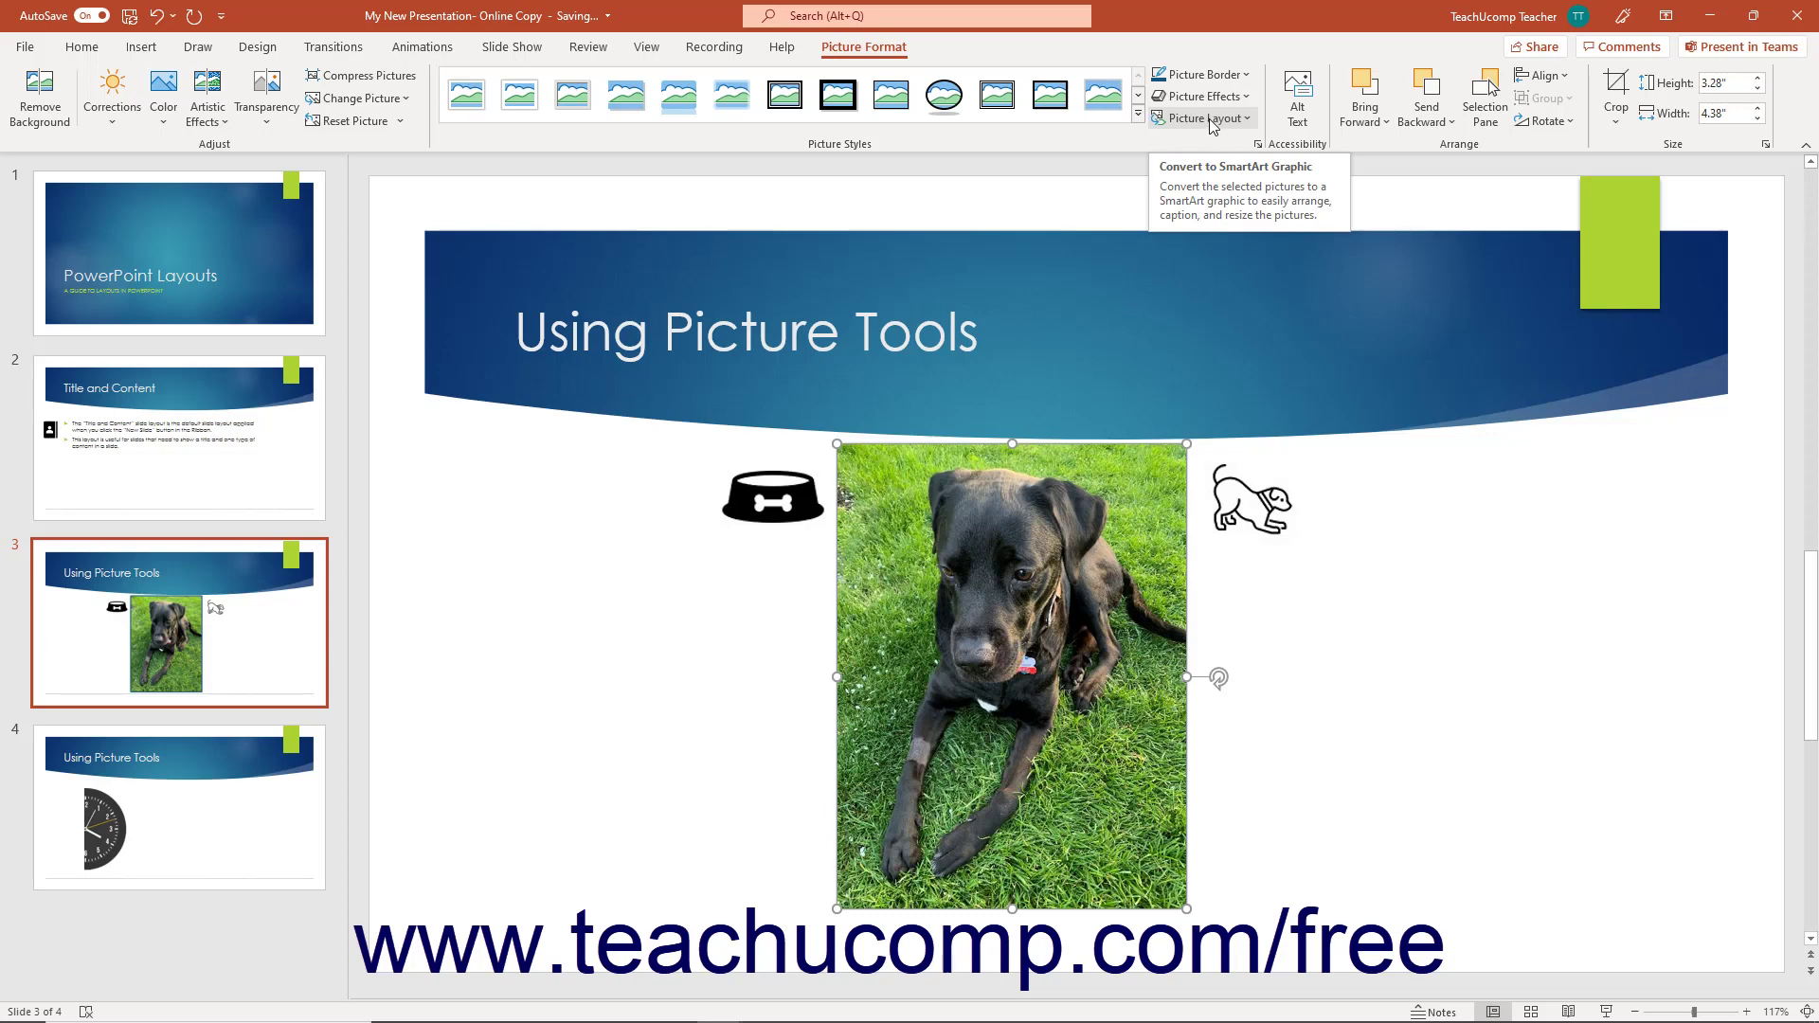
click(1205, 75)
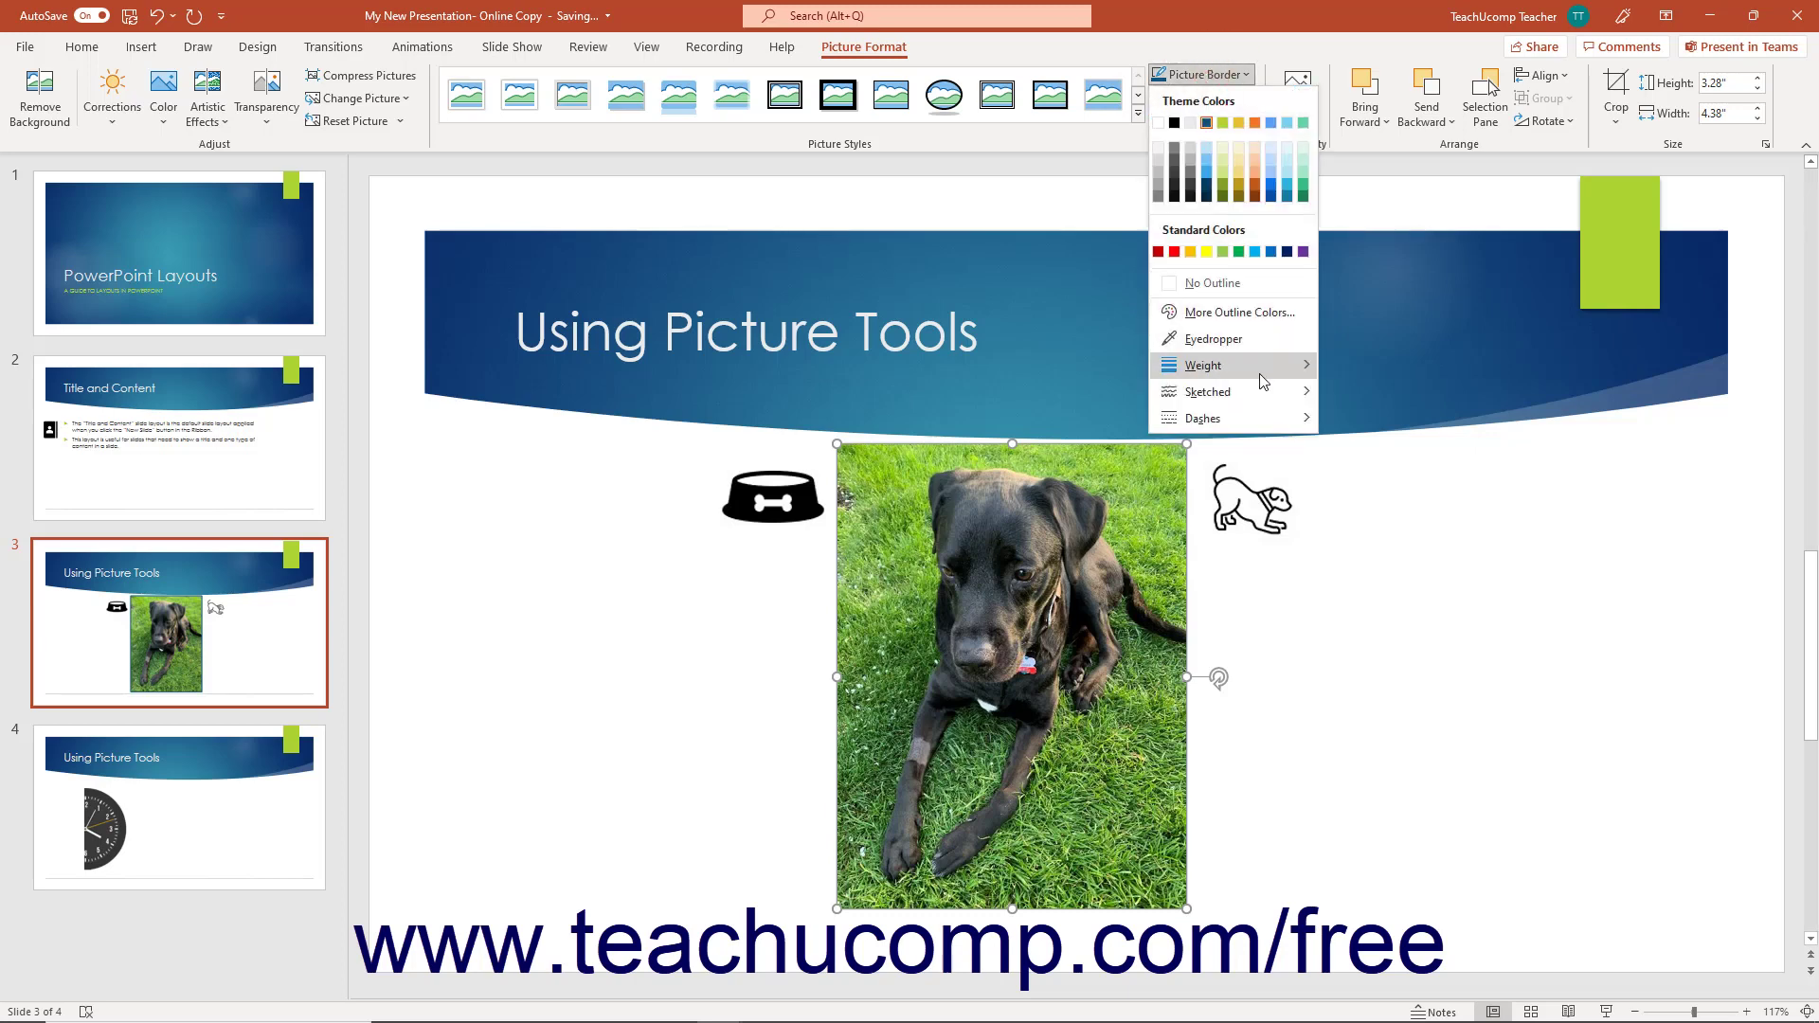
mouse_move(1261, 396)
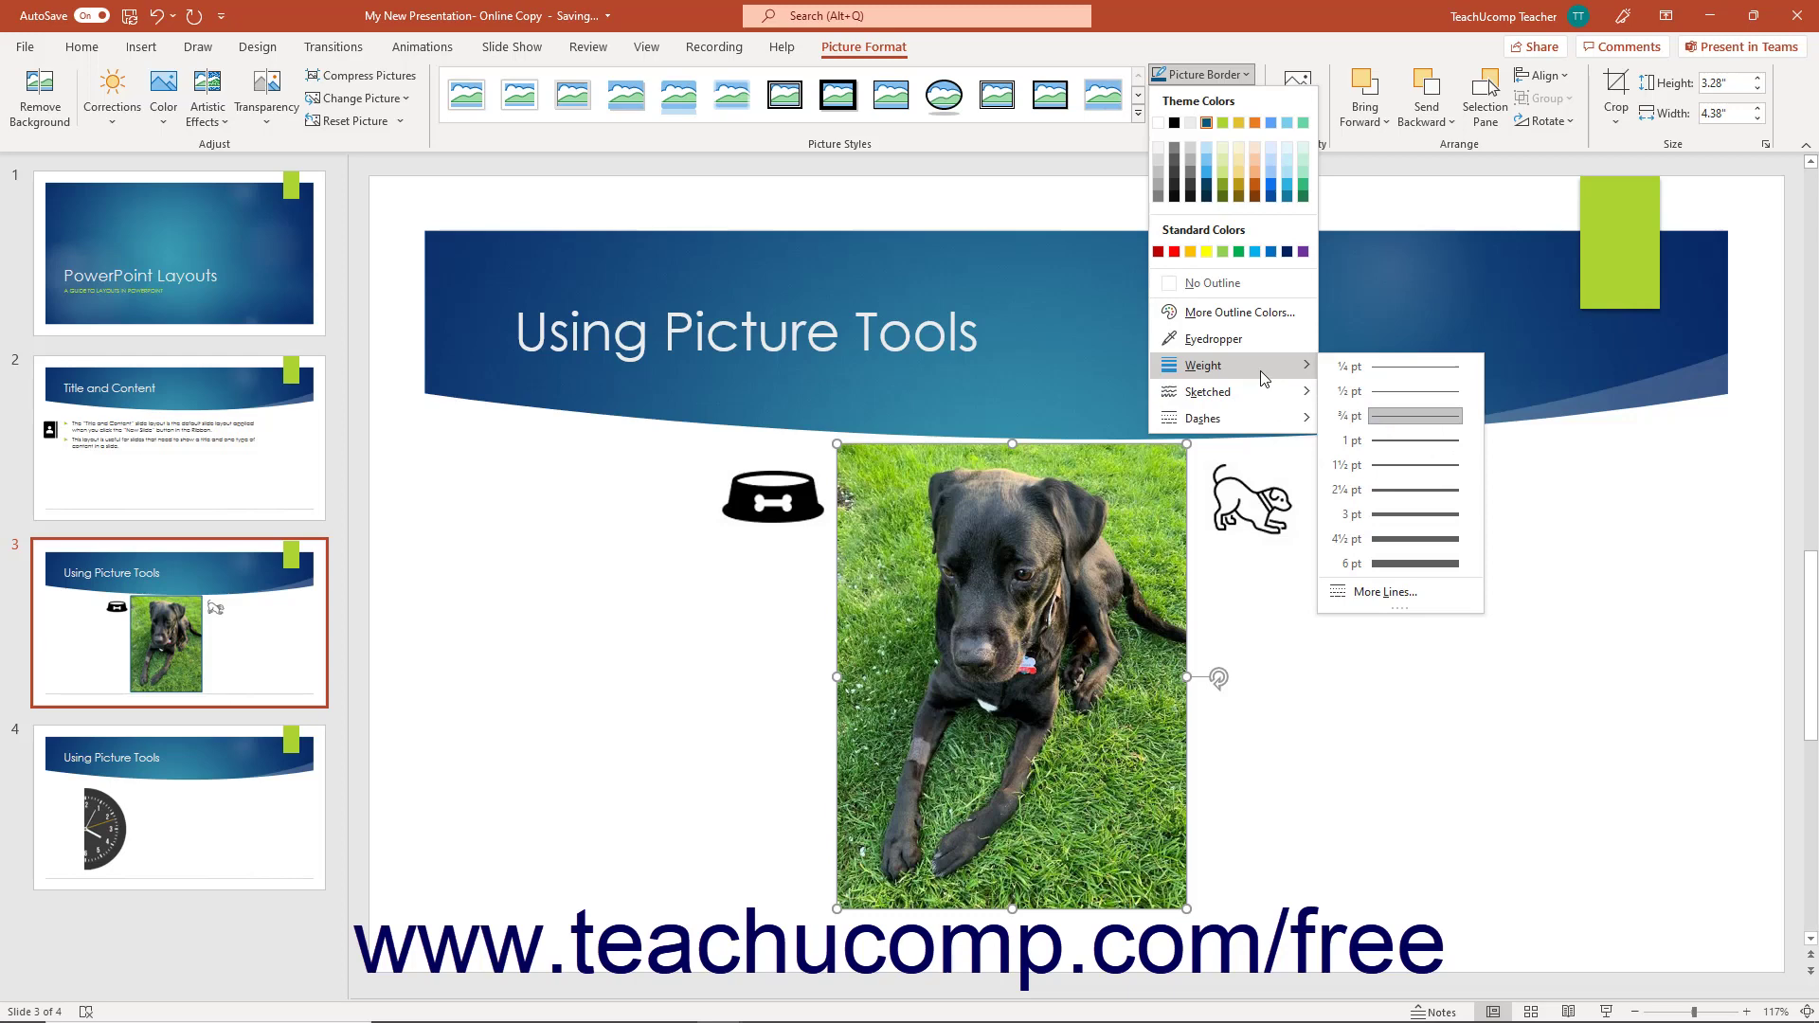
click(1393, 539)
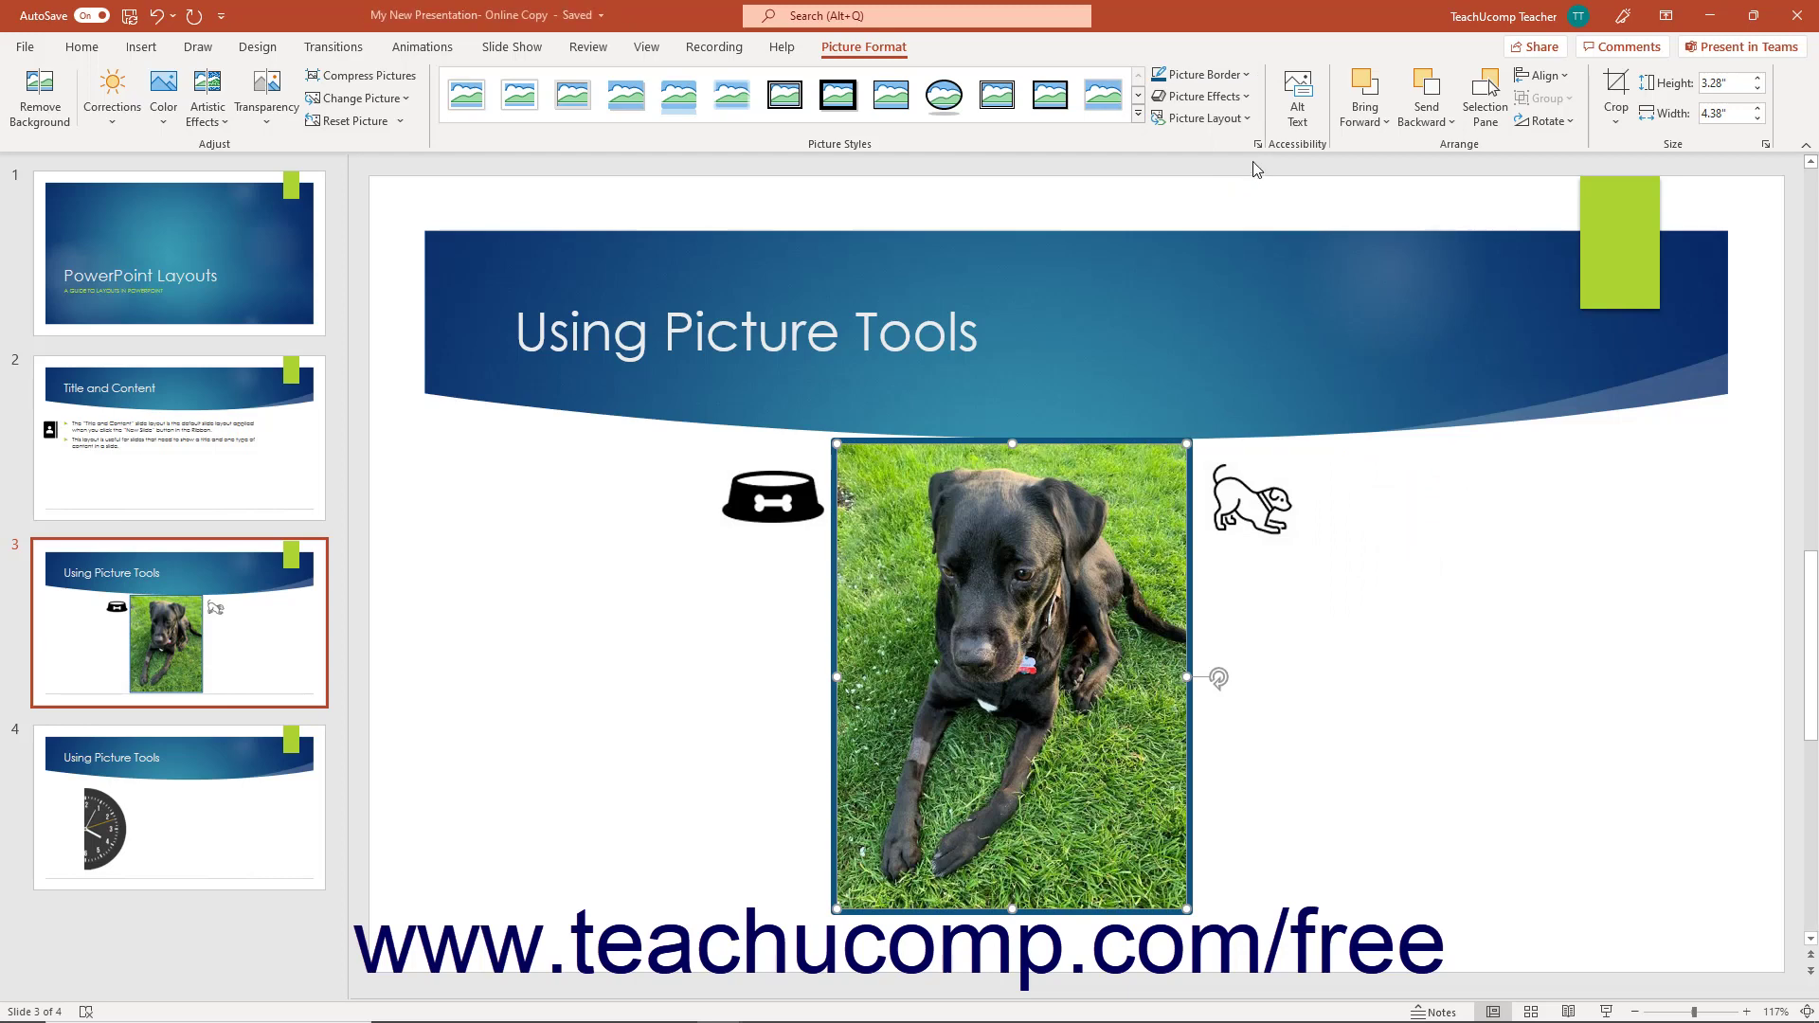
click(1245, 98)
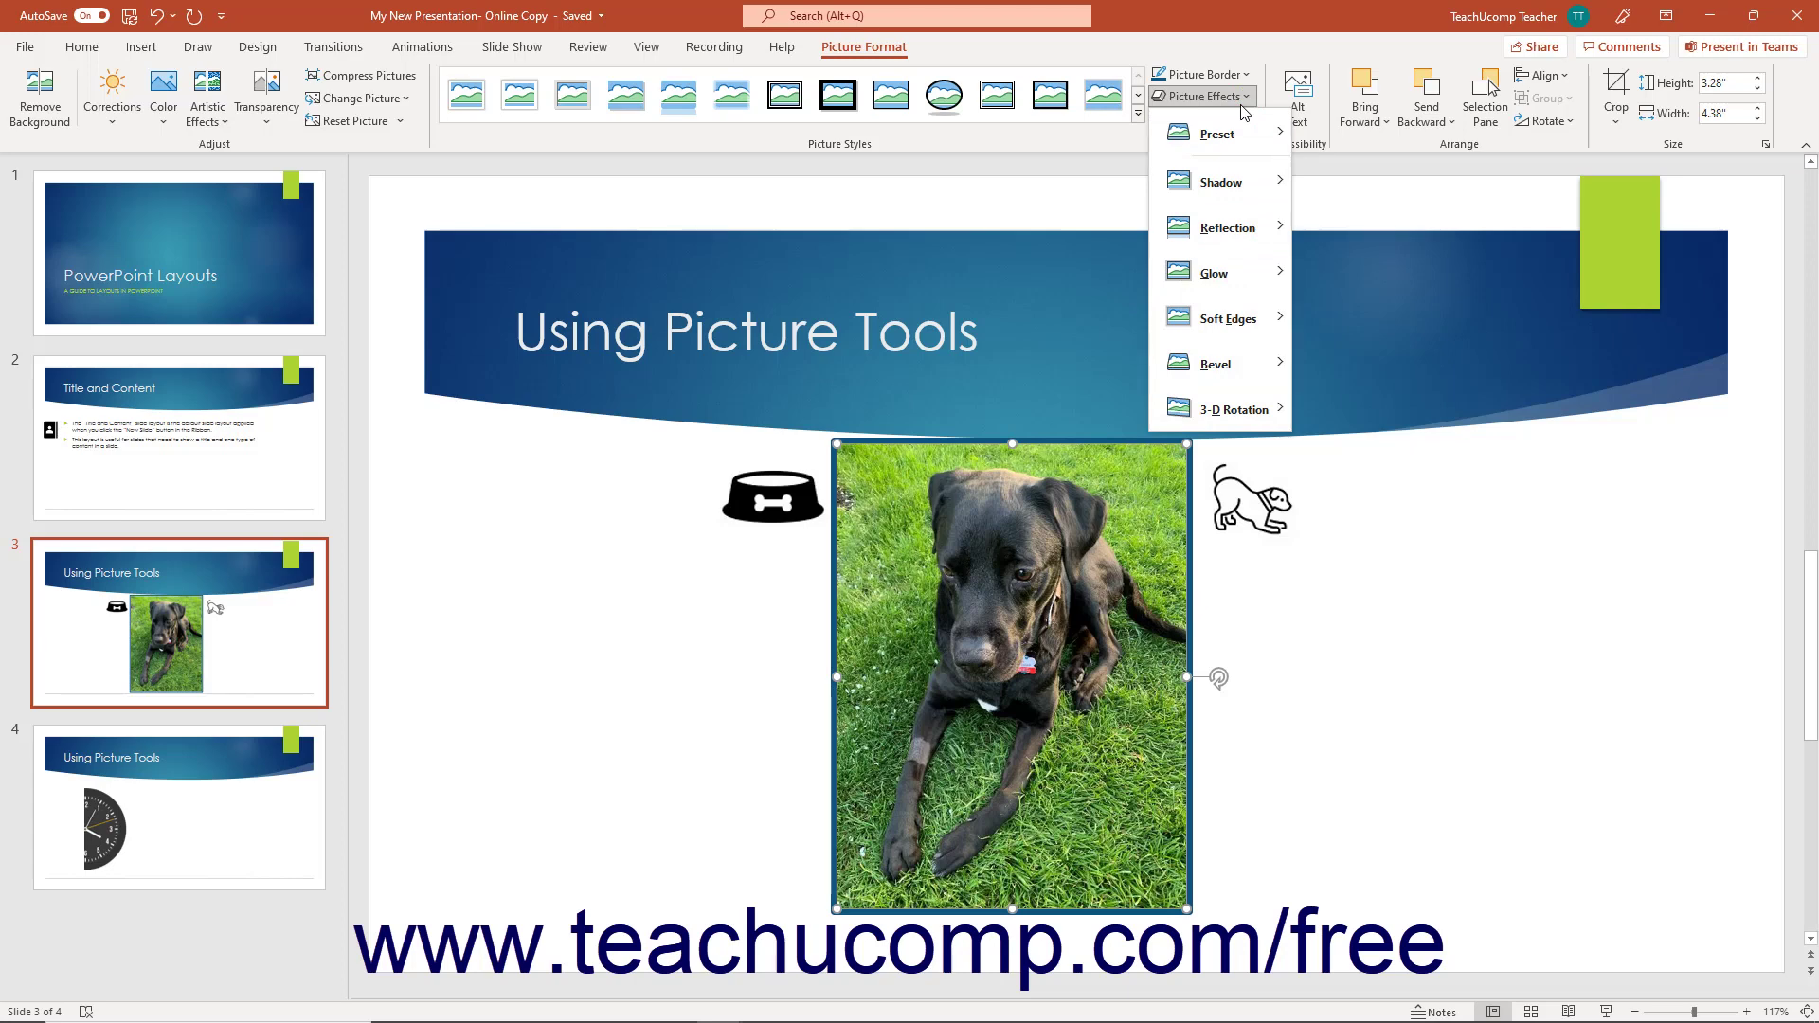
mouse_move(1236, 182)
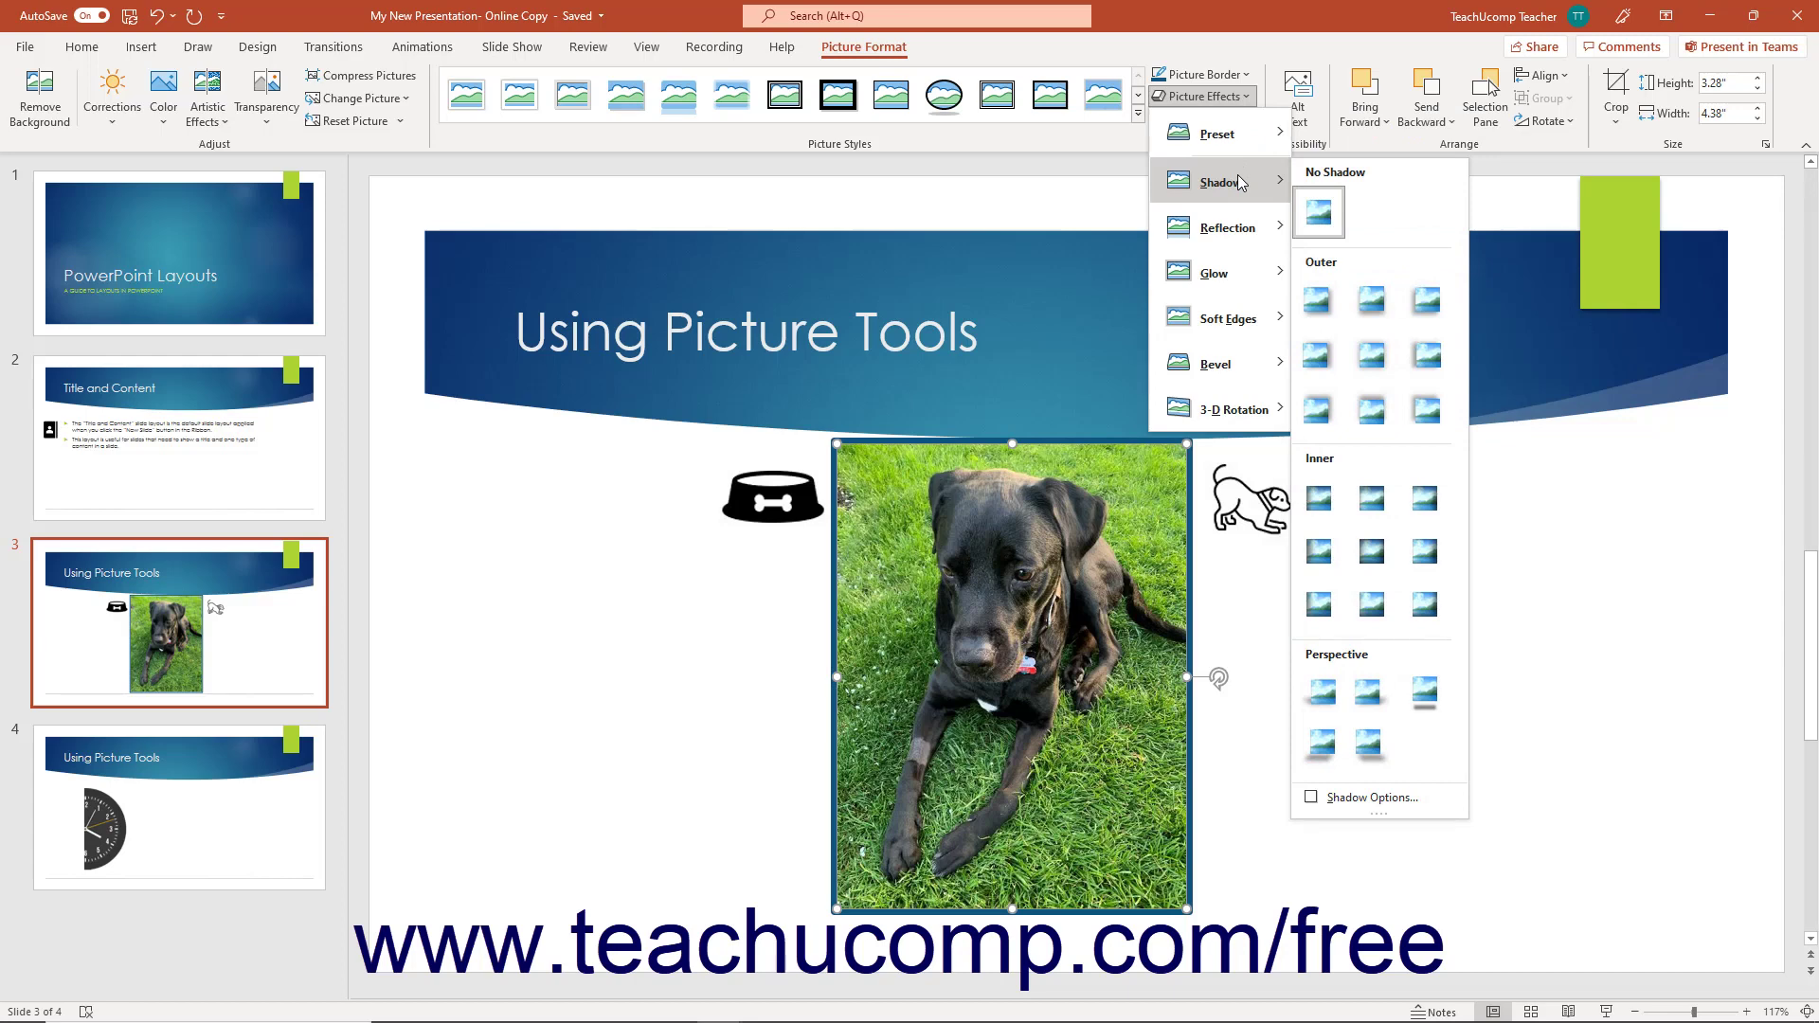
click(1322, 706)
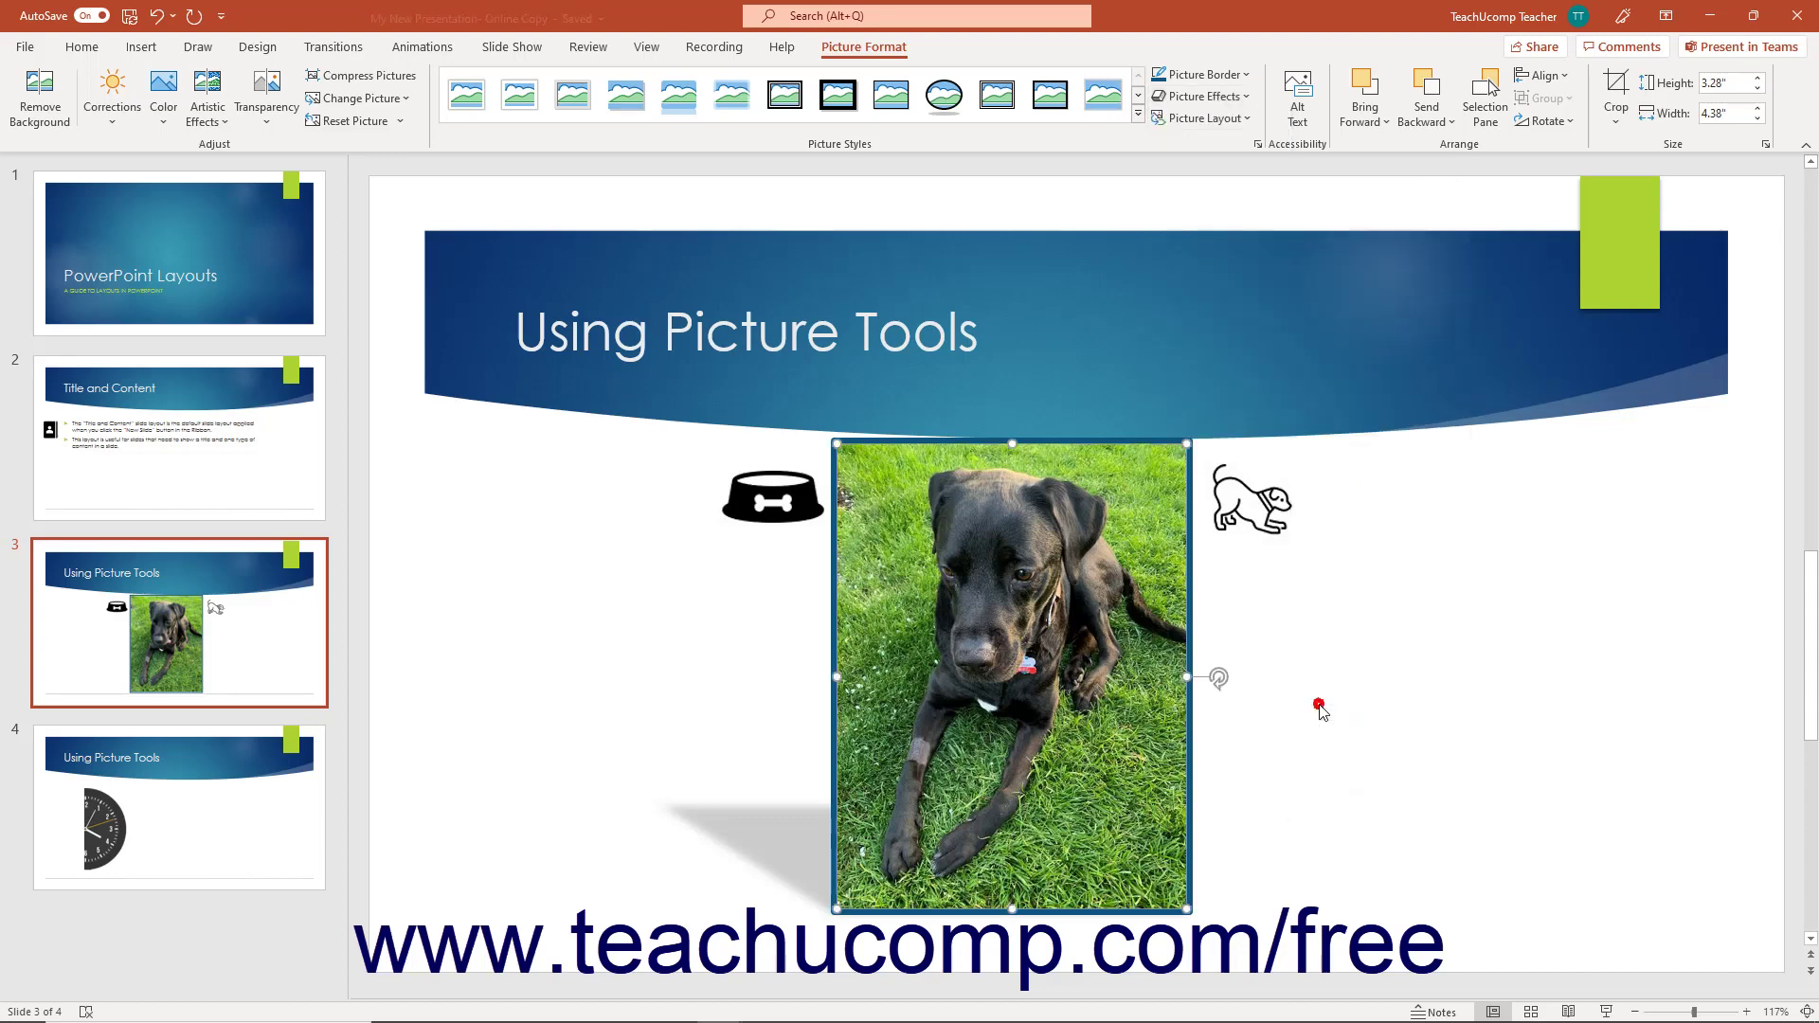
click(154, 16)
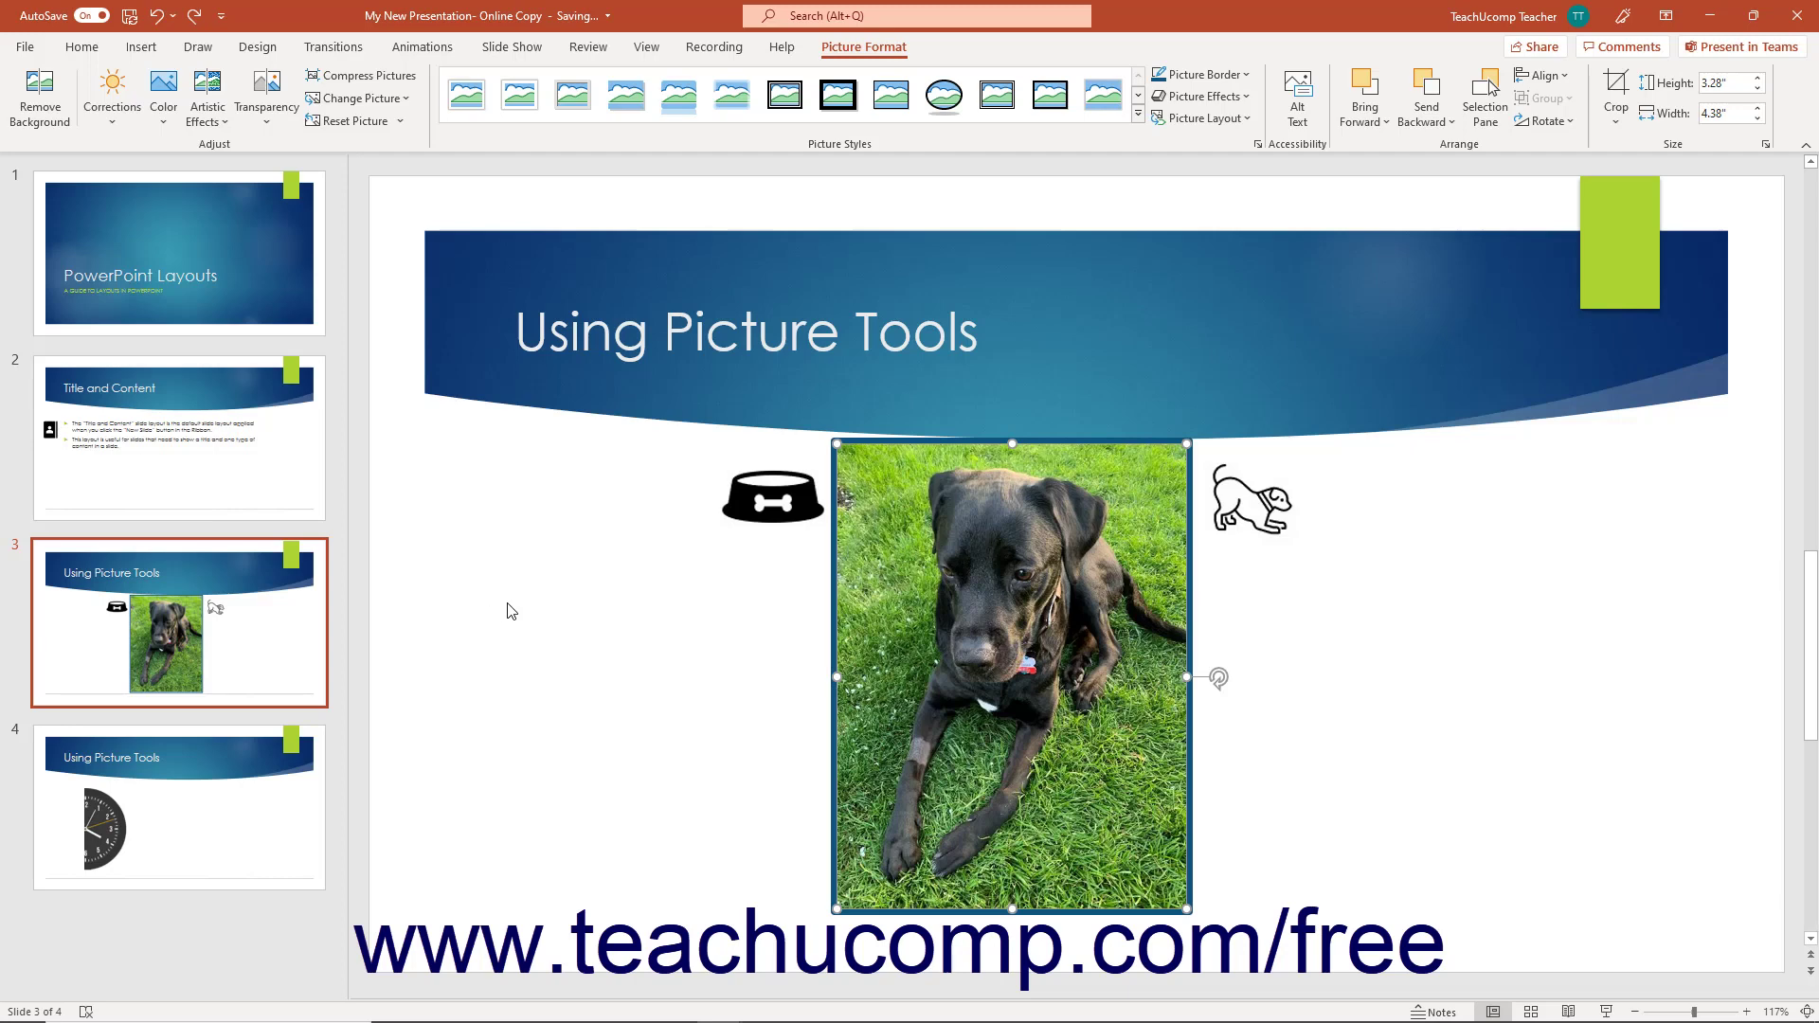
click(1197, 119)
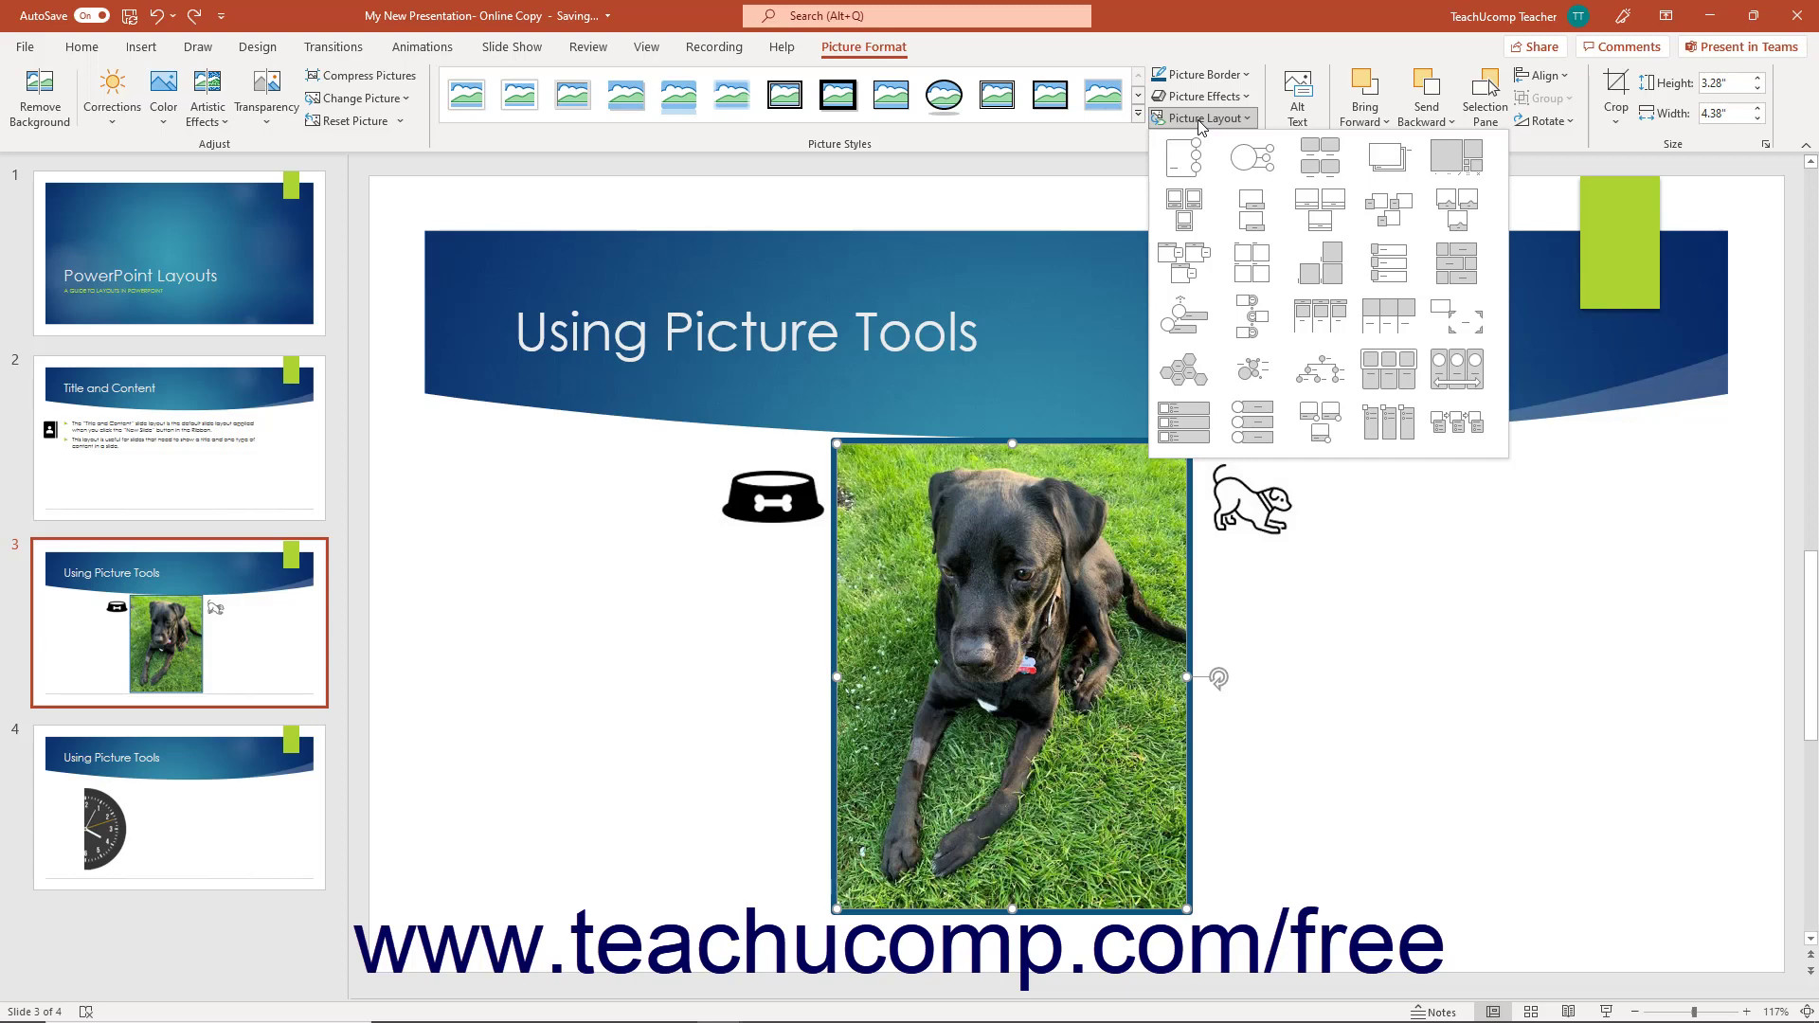
click(1244, 163)
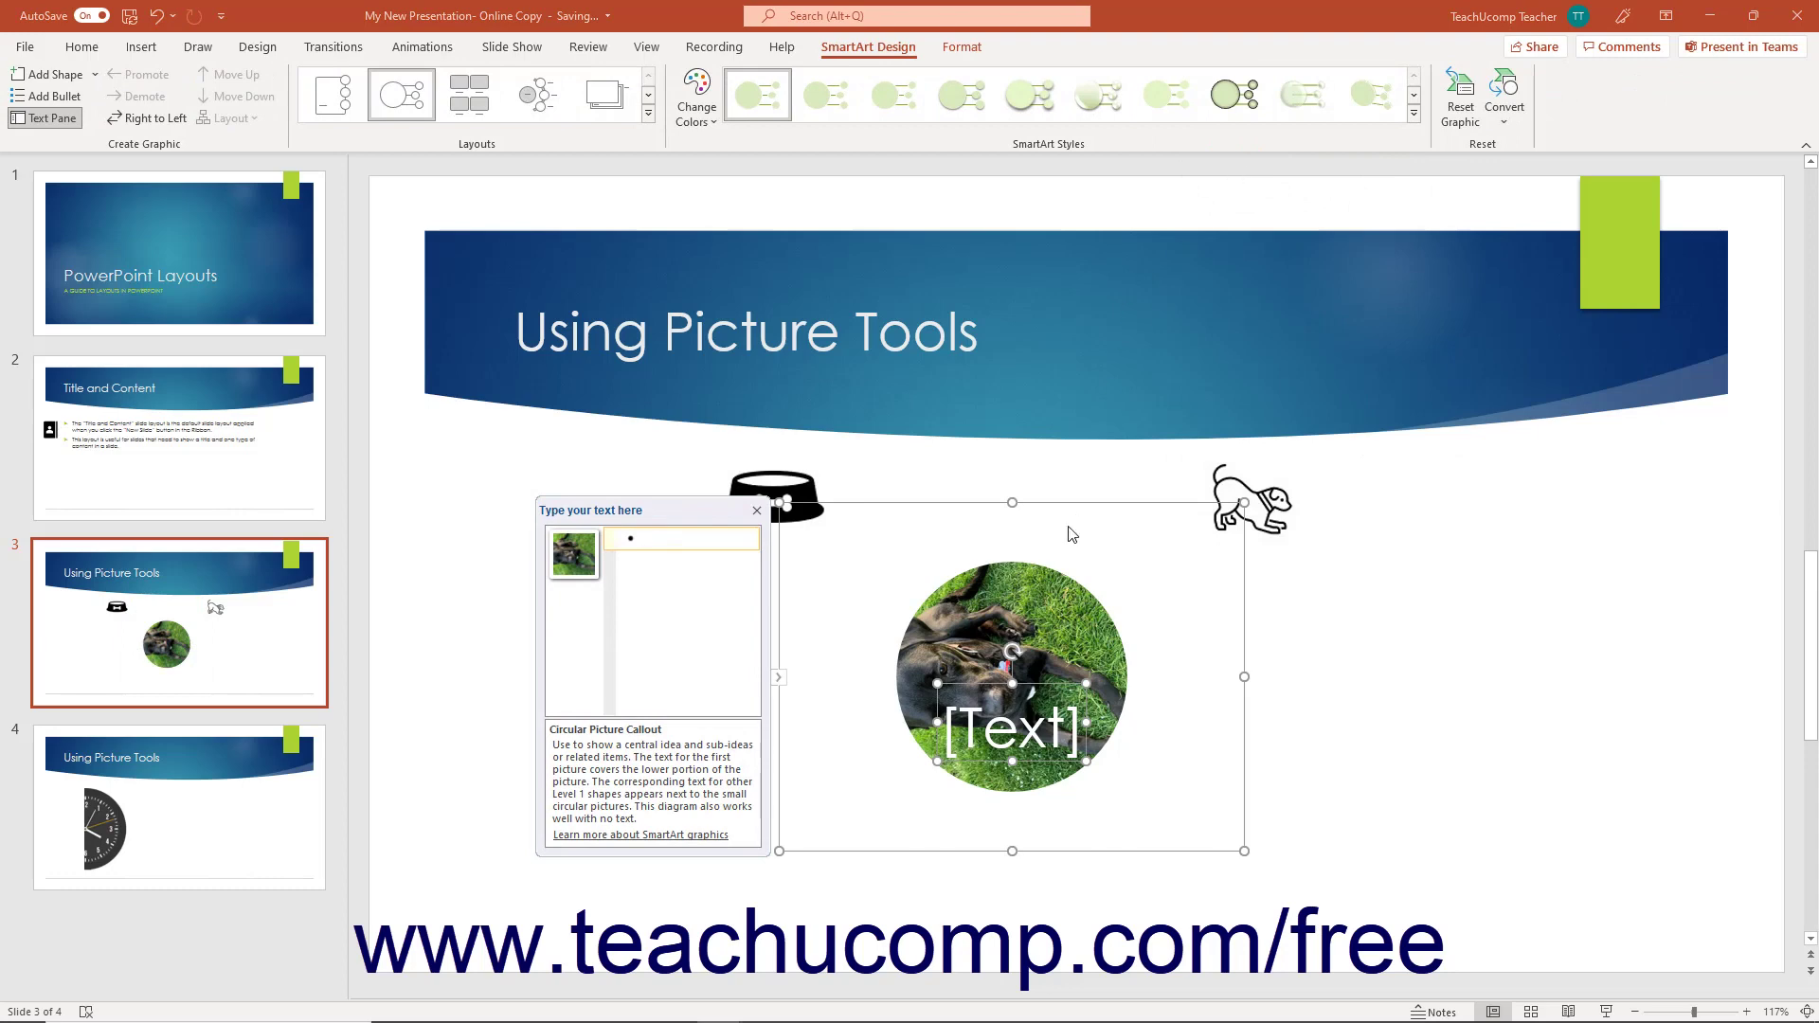
click(157, 15)
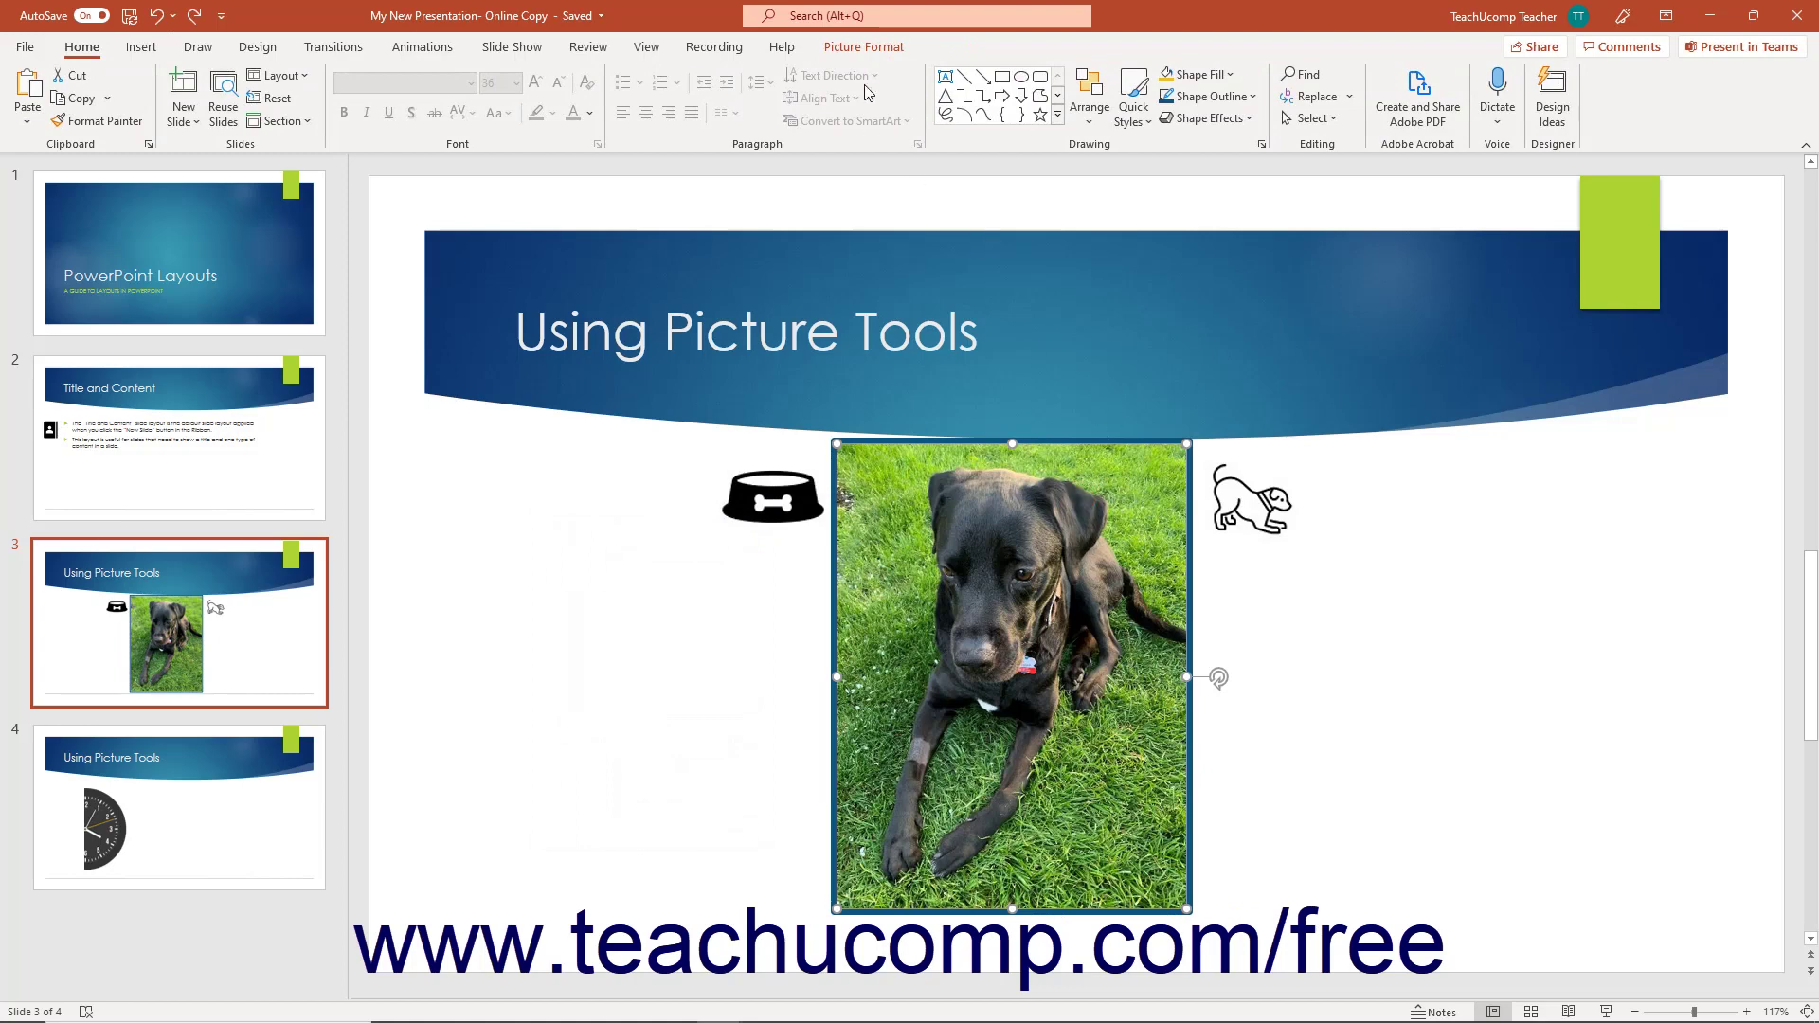
click(864, 47)
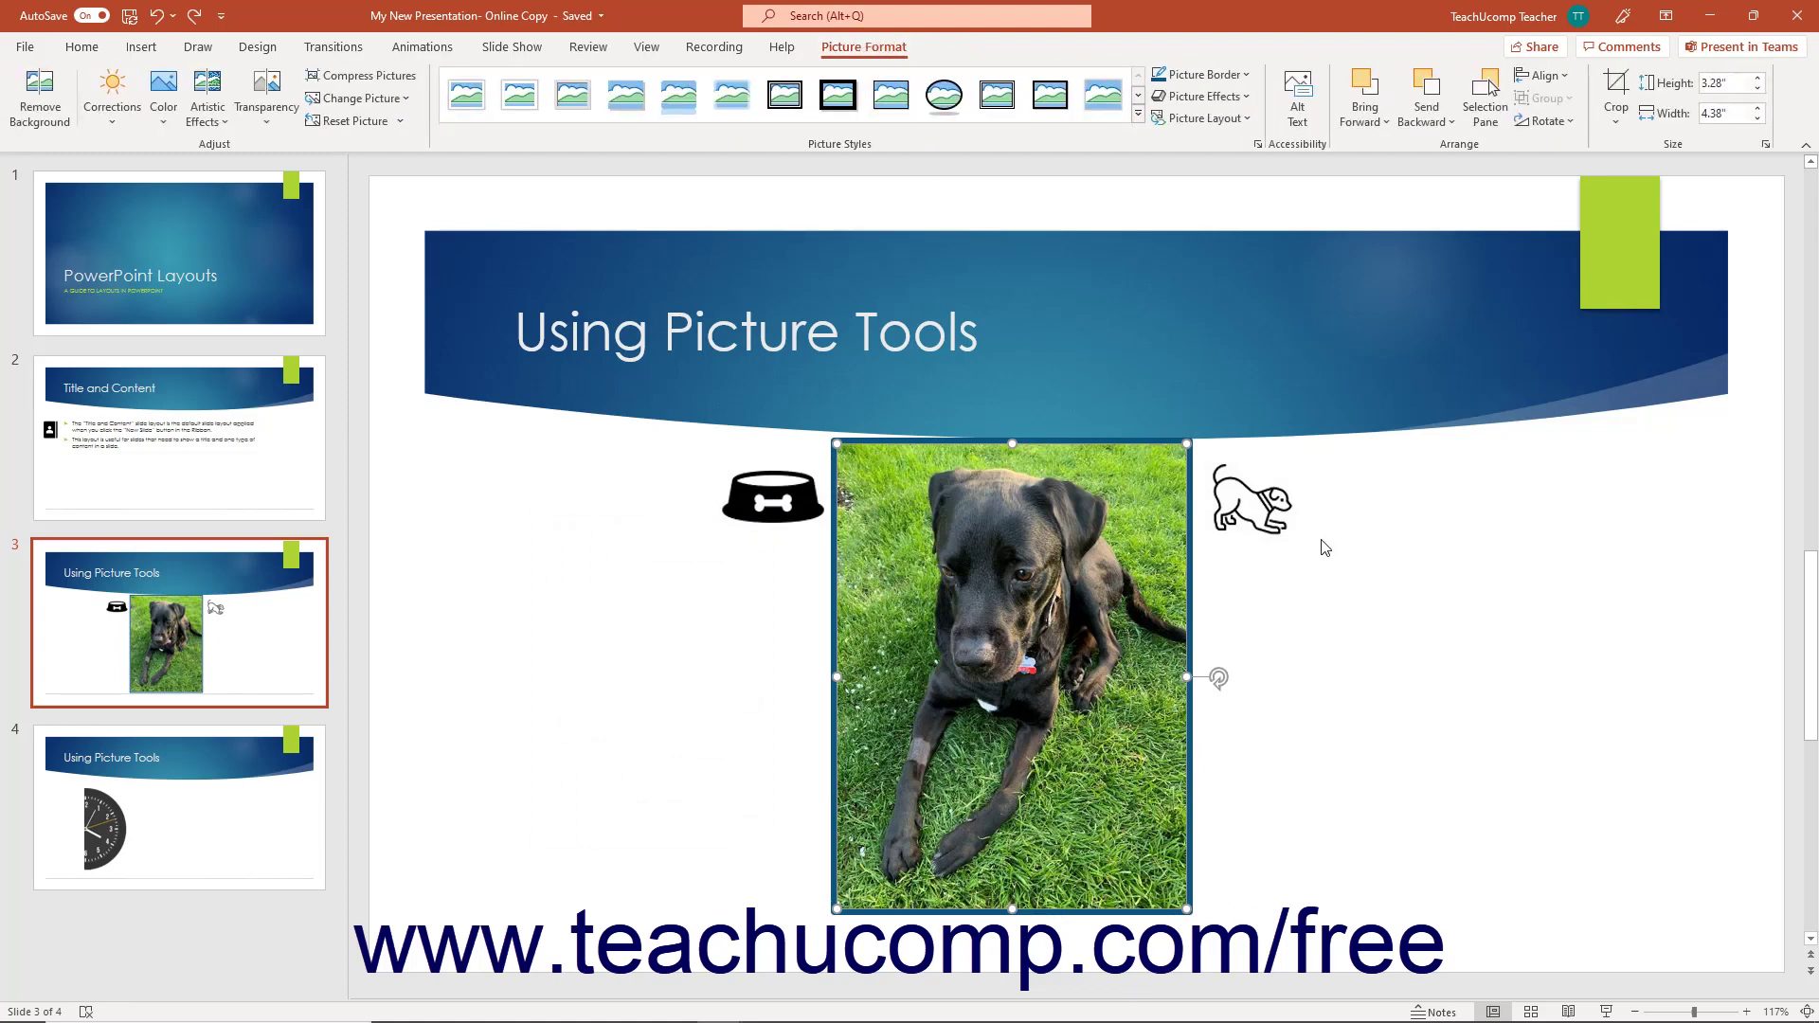
Delete the auto-generated line so the photo's alt text reads 'A dog lying on grass'.
click(1296, 126)
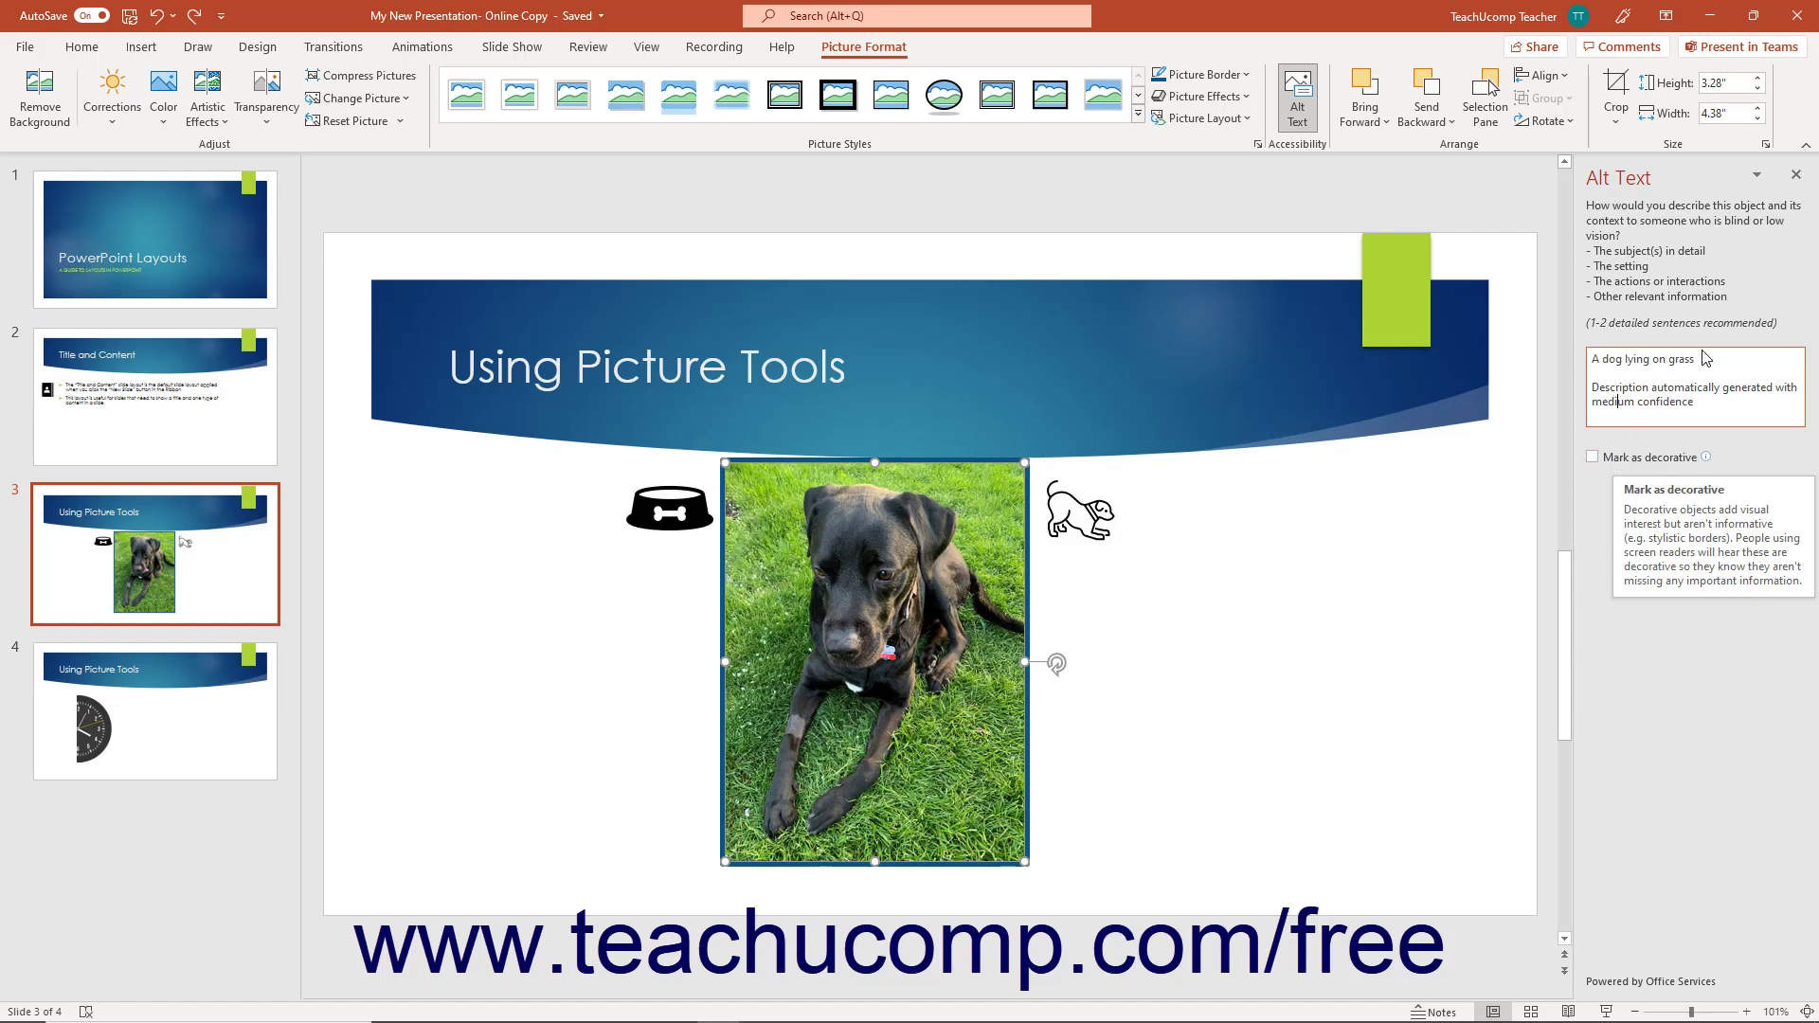
drag(1711, 405, 1579, 372)
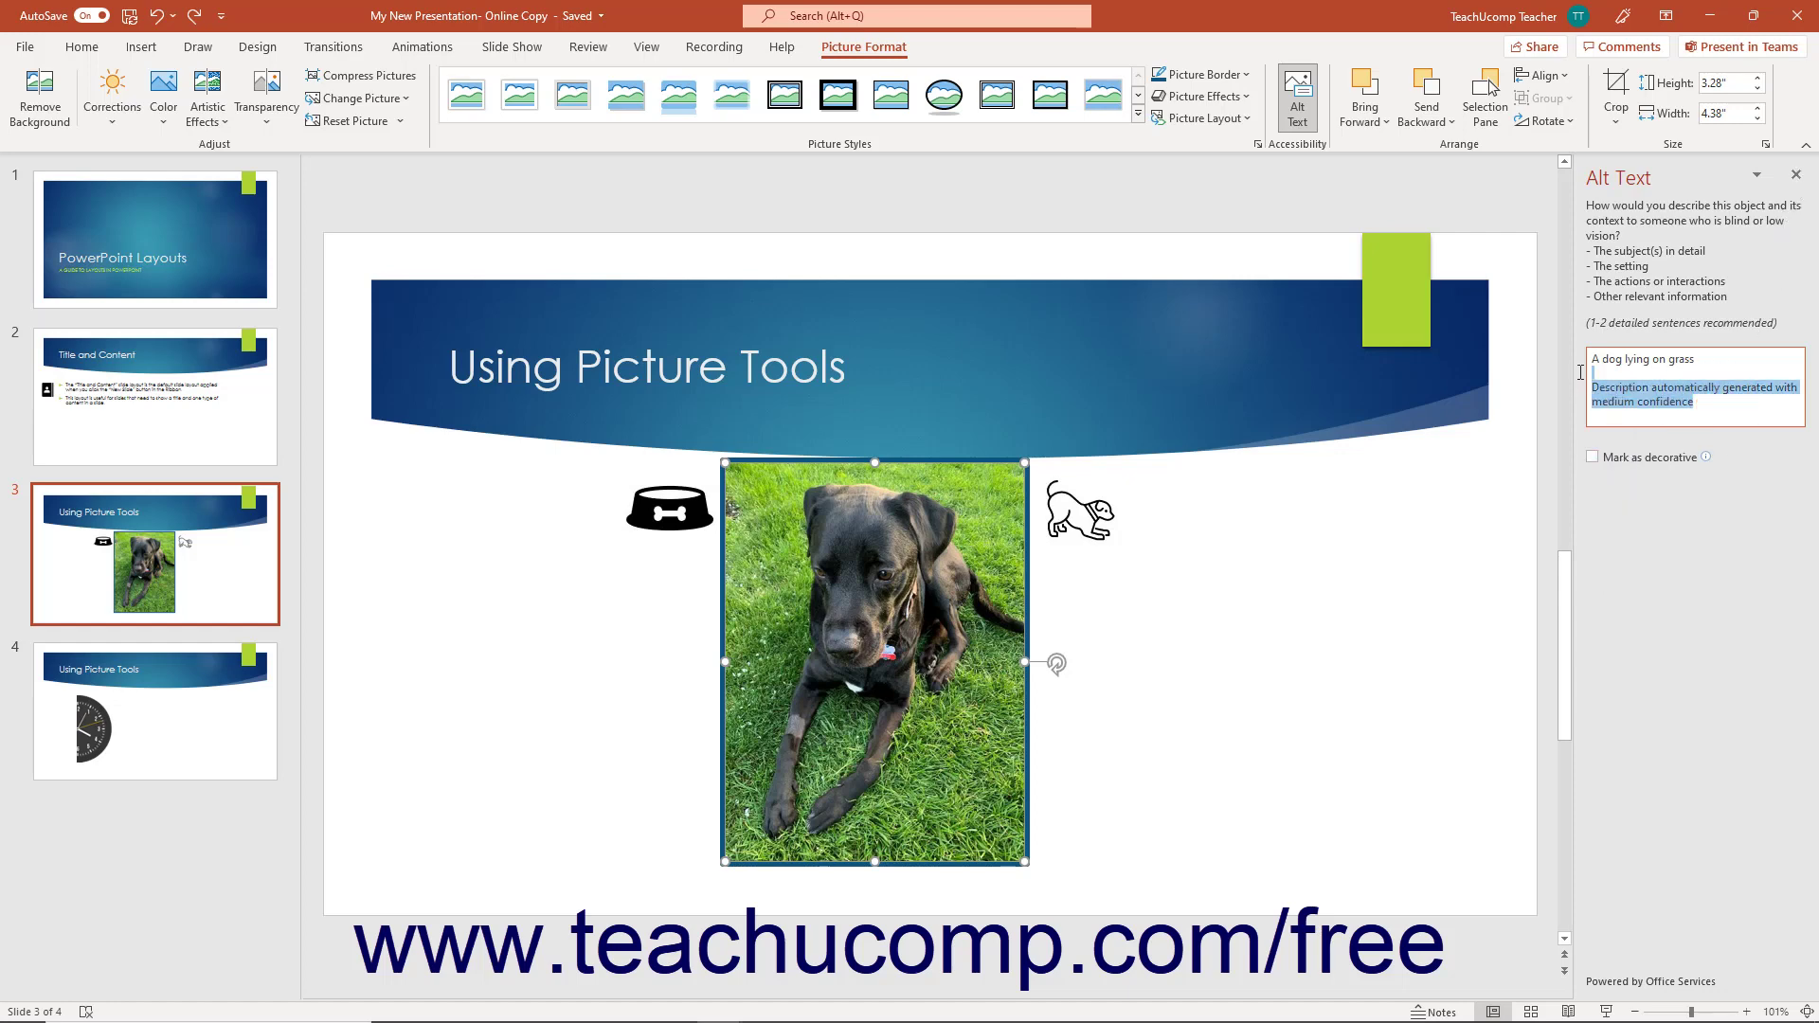
key(BackSpace)
key(BackSpace)
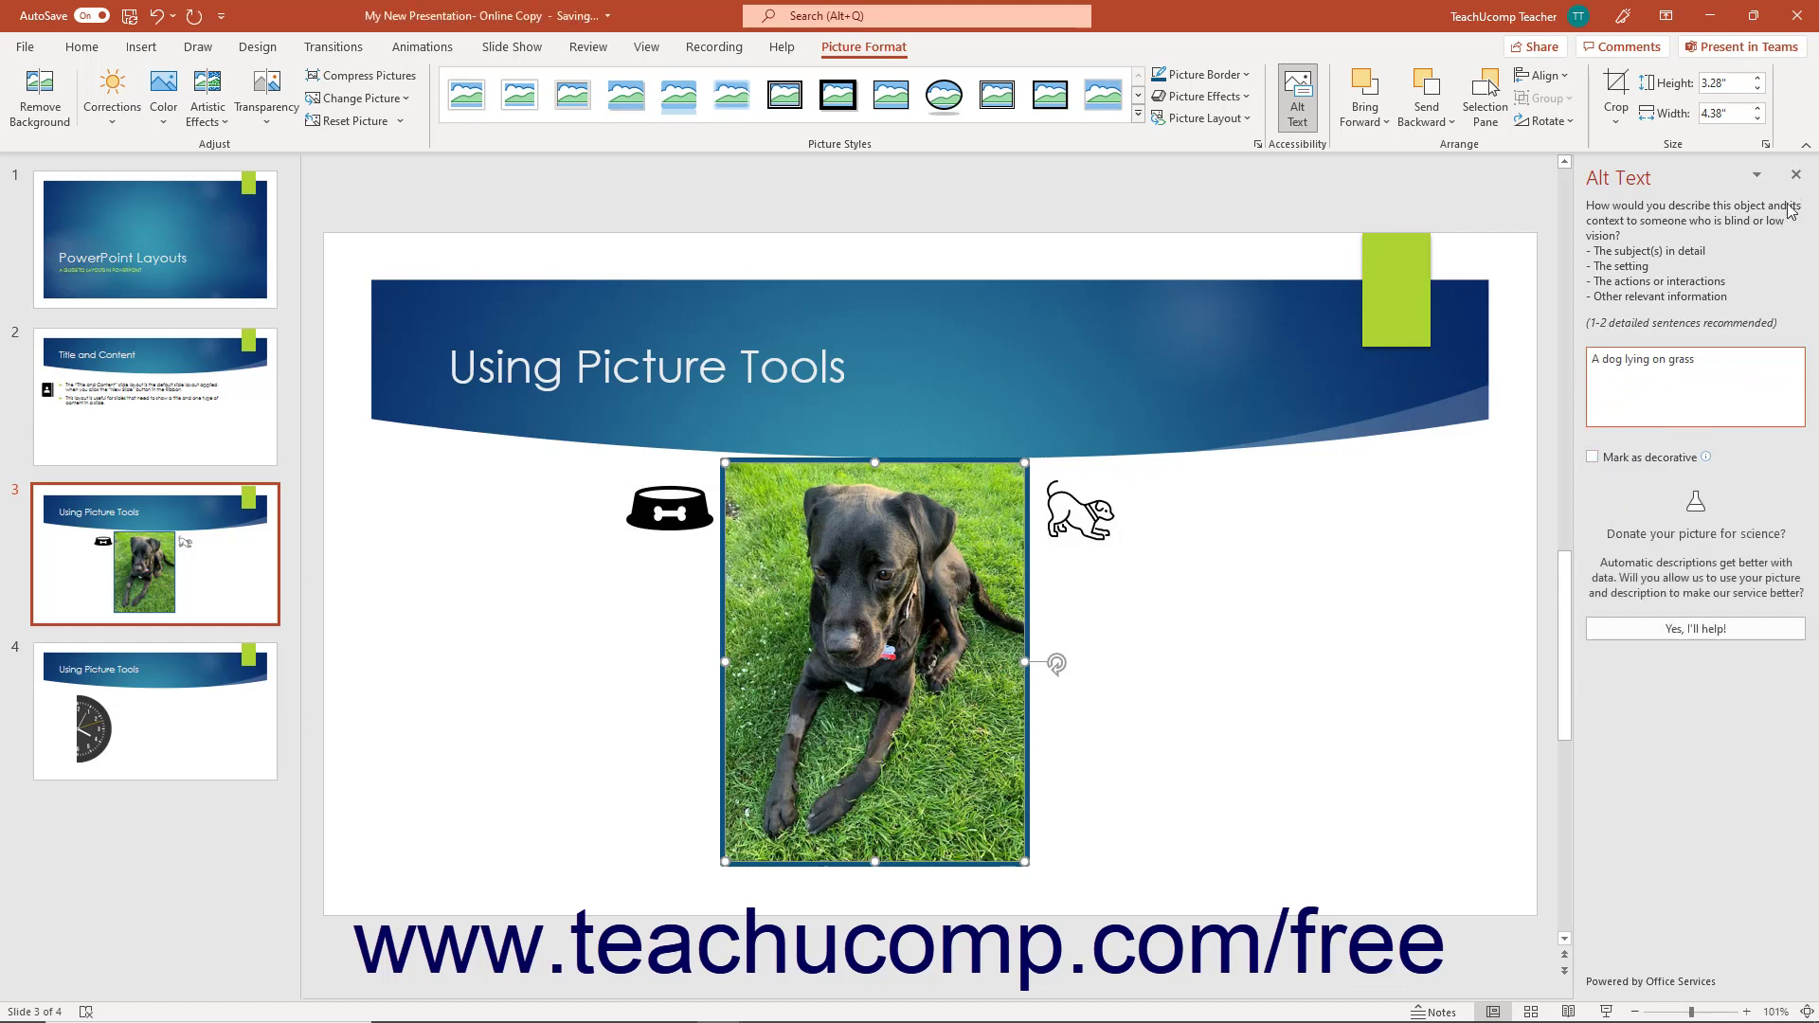
click(1796, 177)
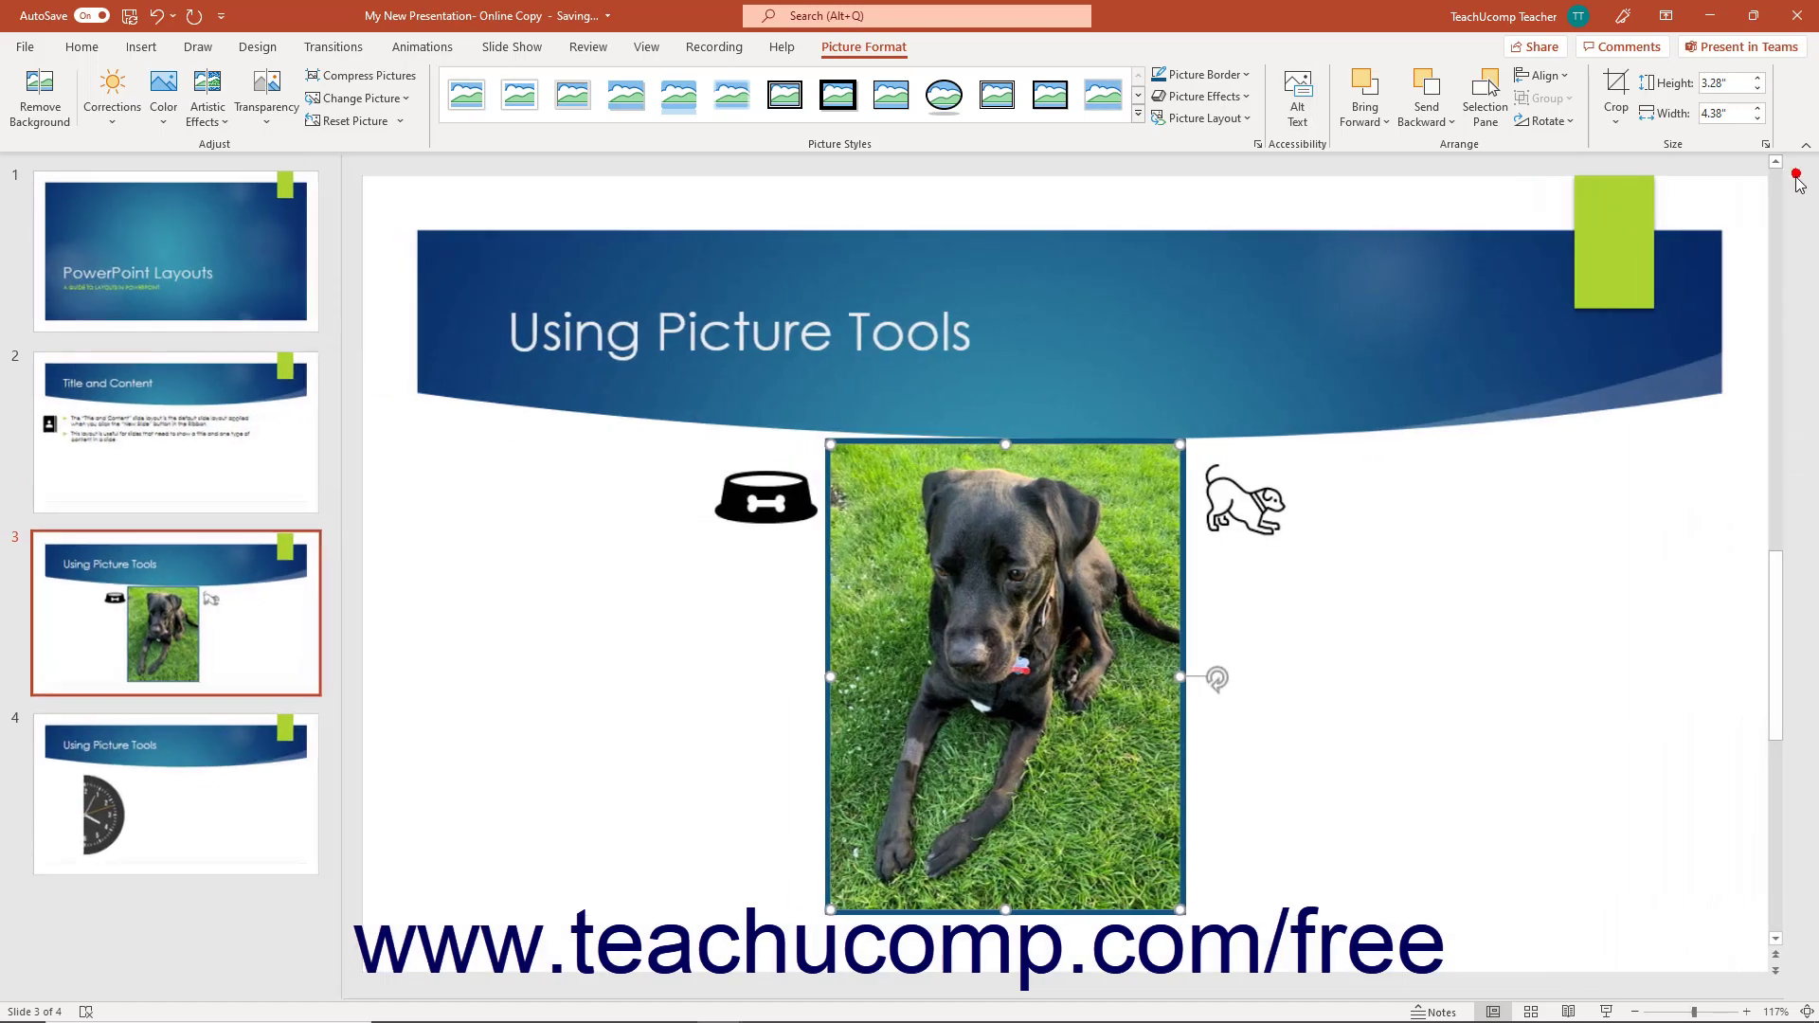
click(1465, 144)
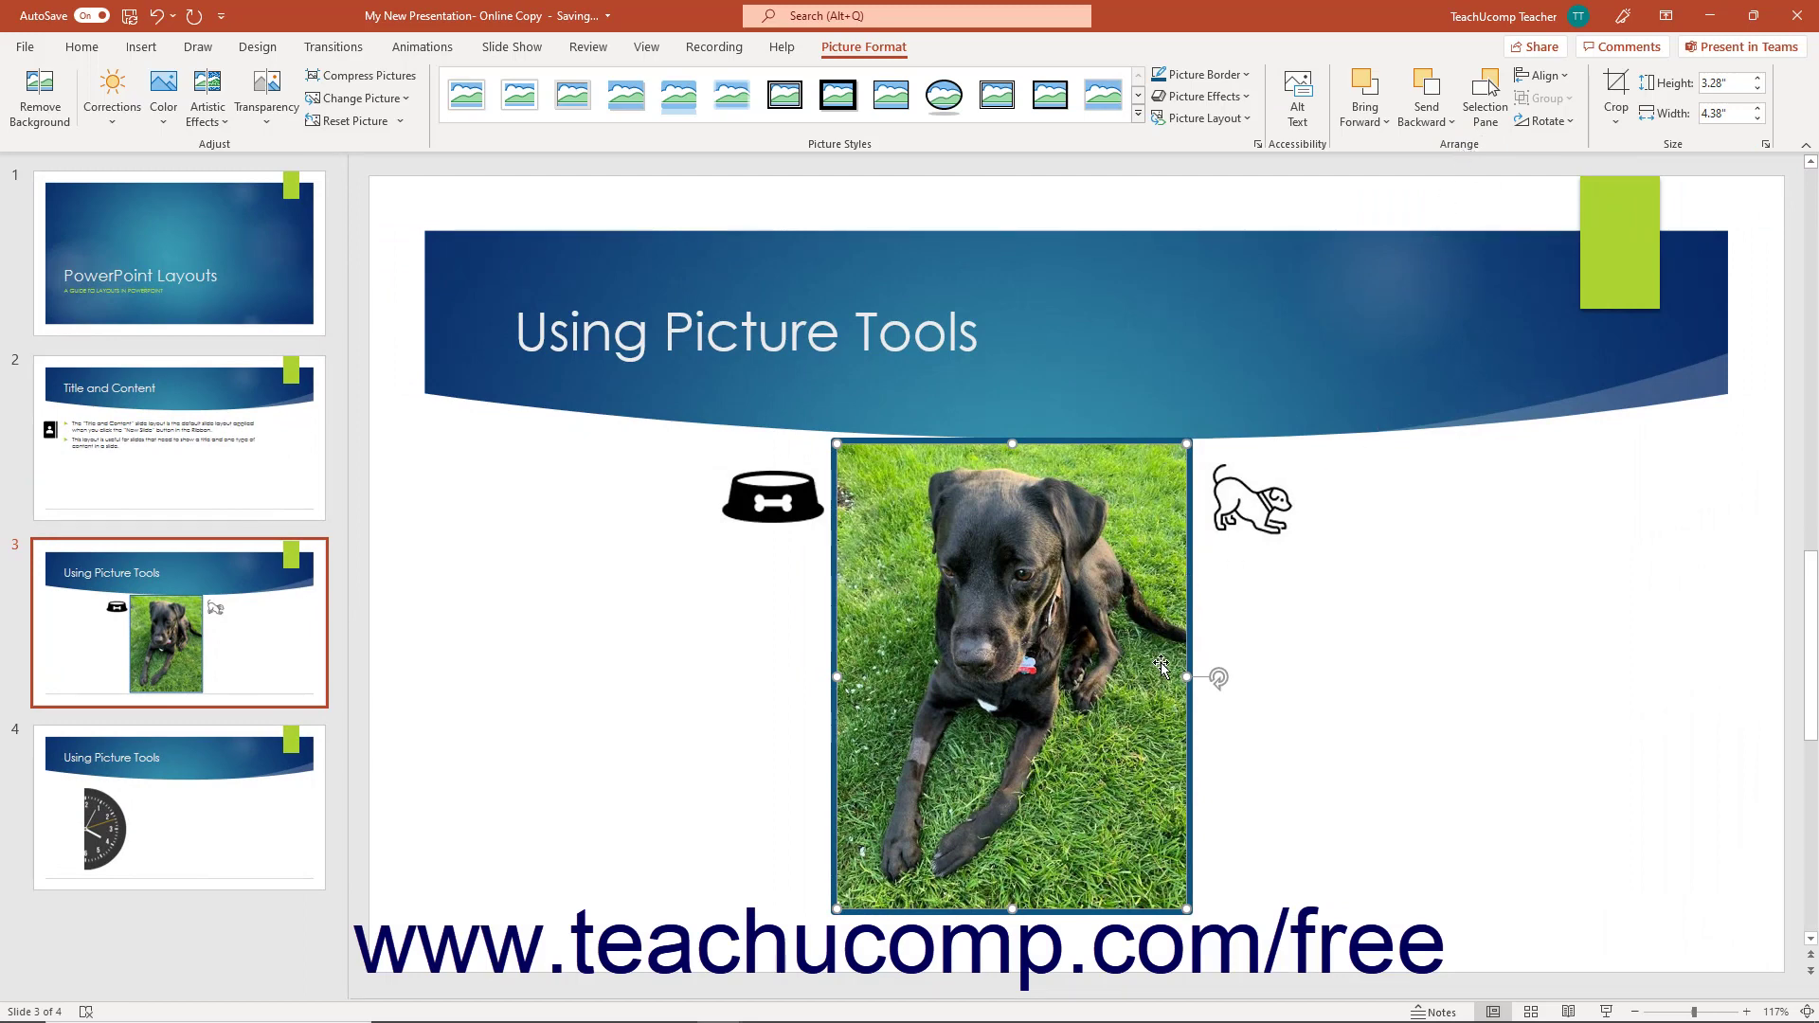
click(1252, 512)
drag(1252, 513, 1208, 511)
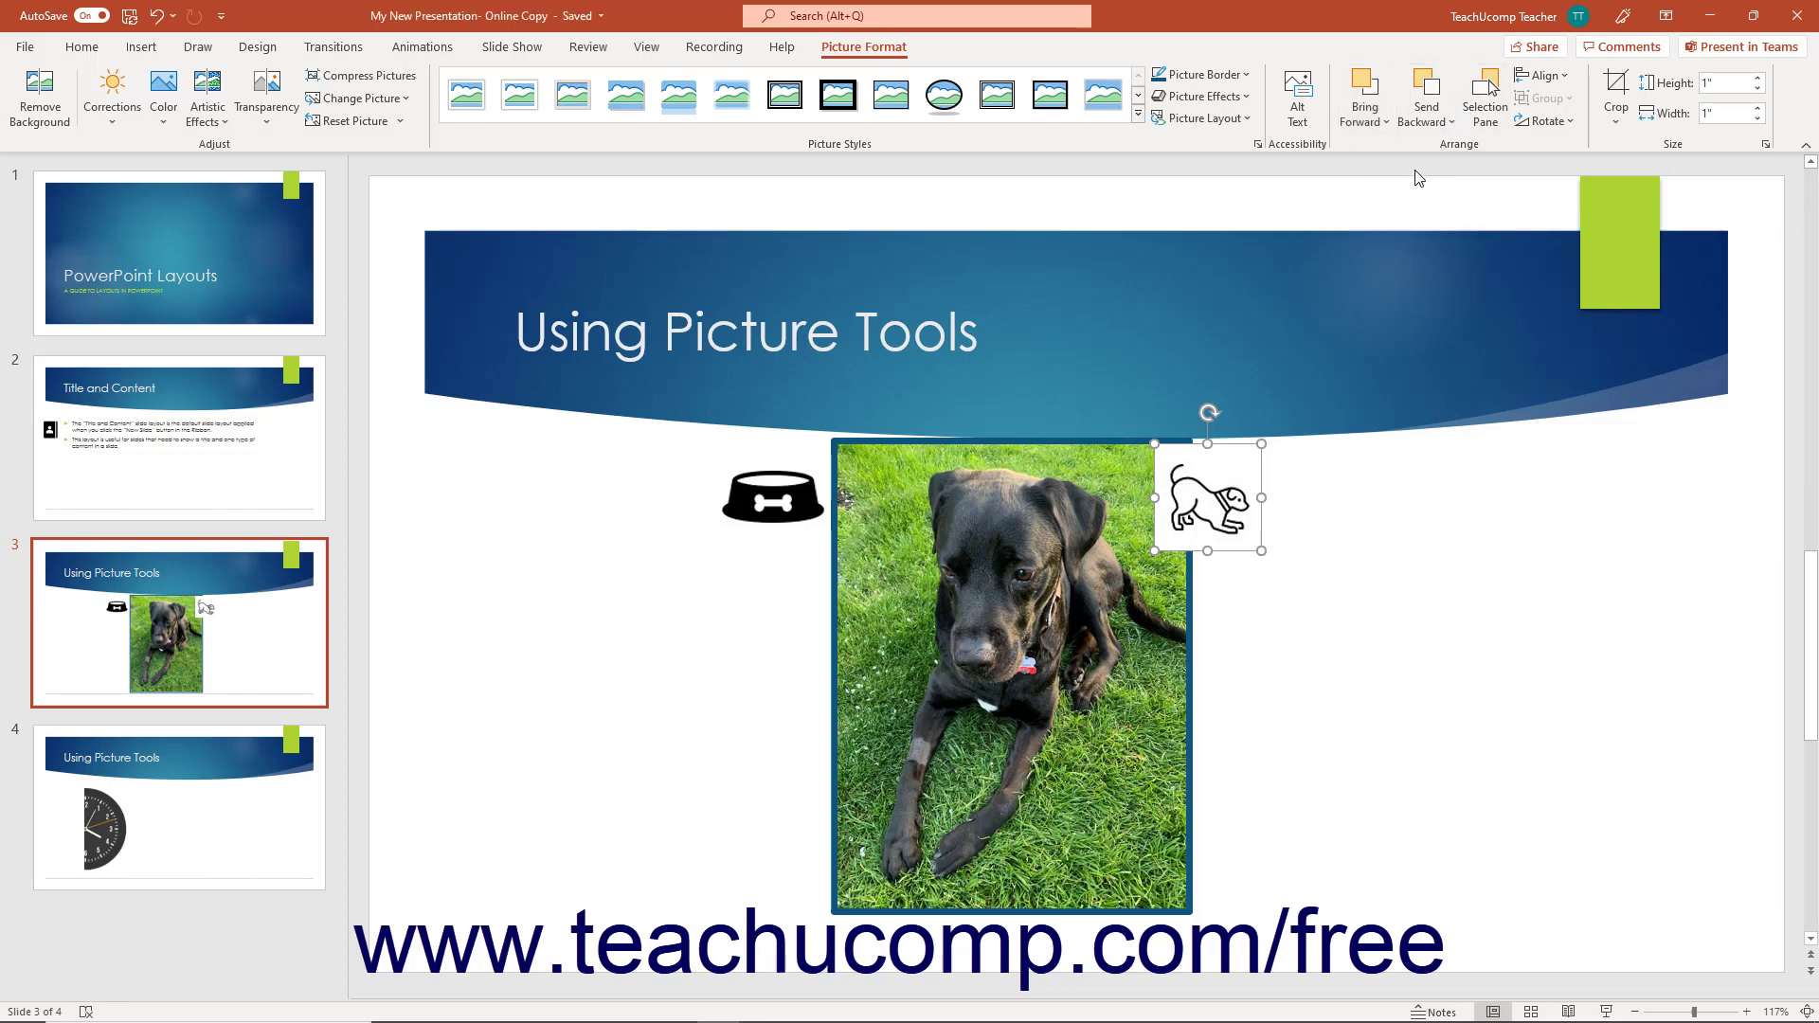
key(Tab)
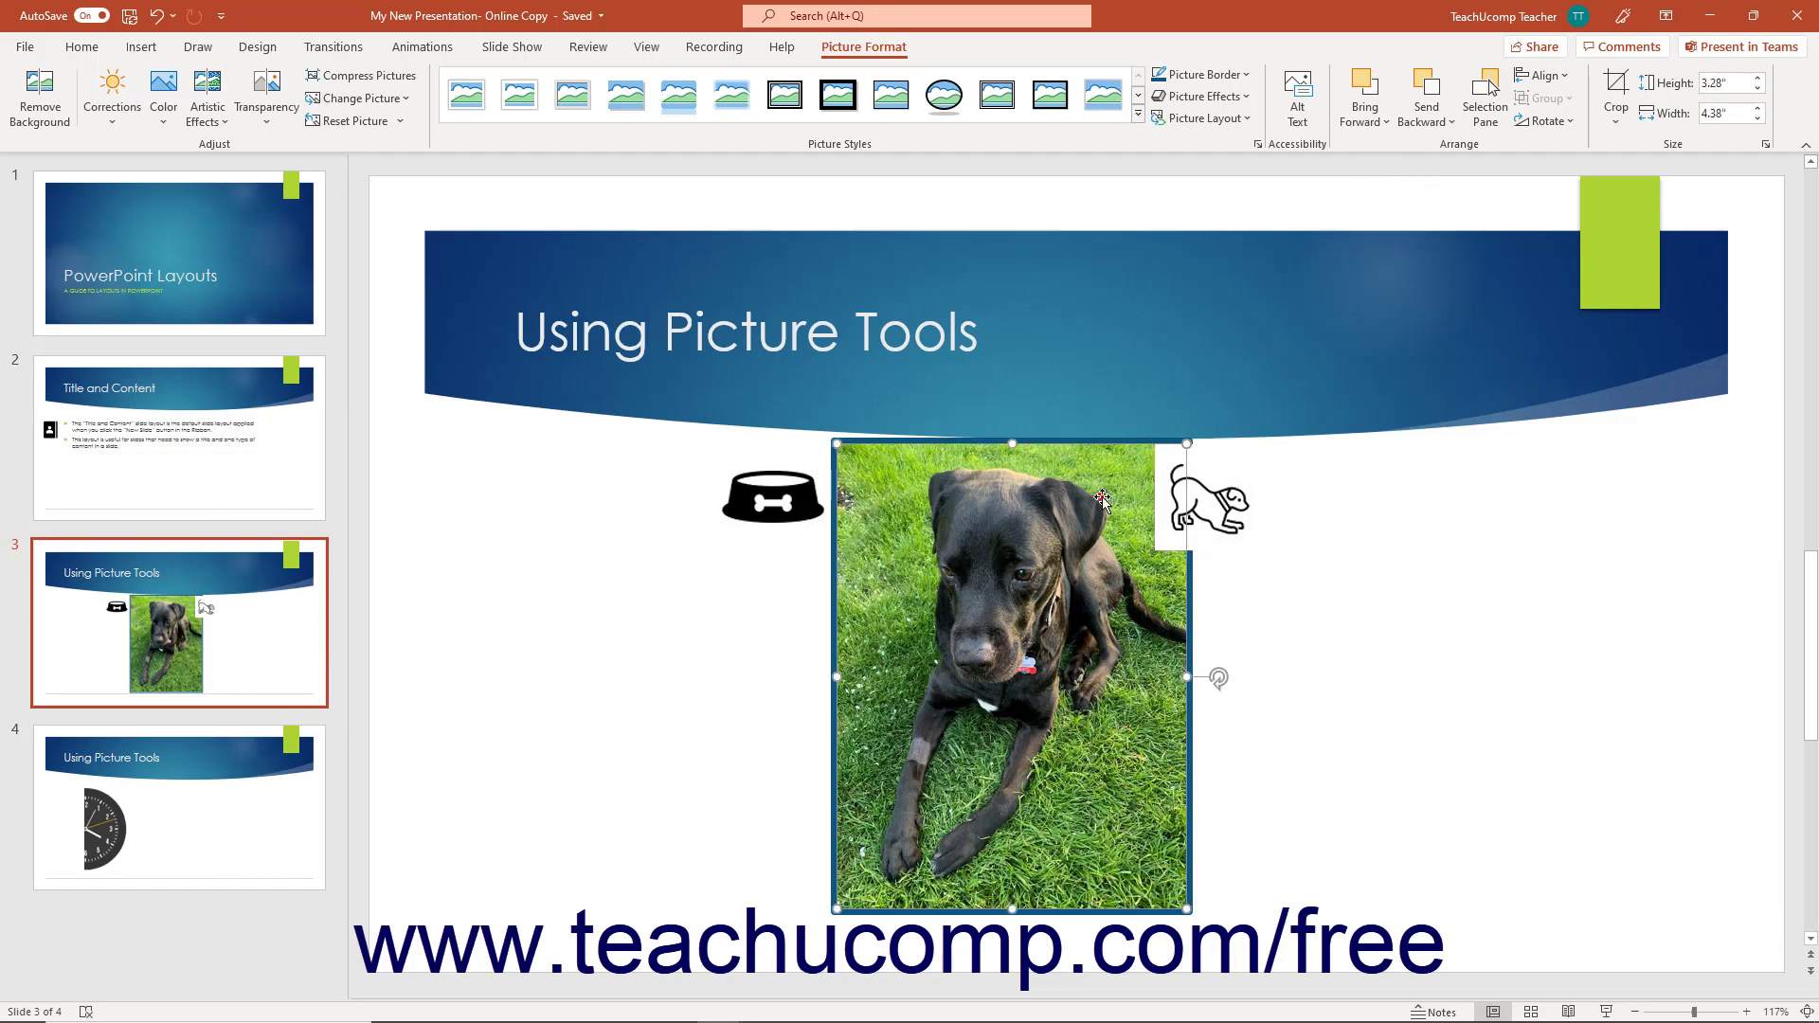
click(1364, 118)
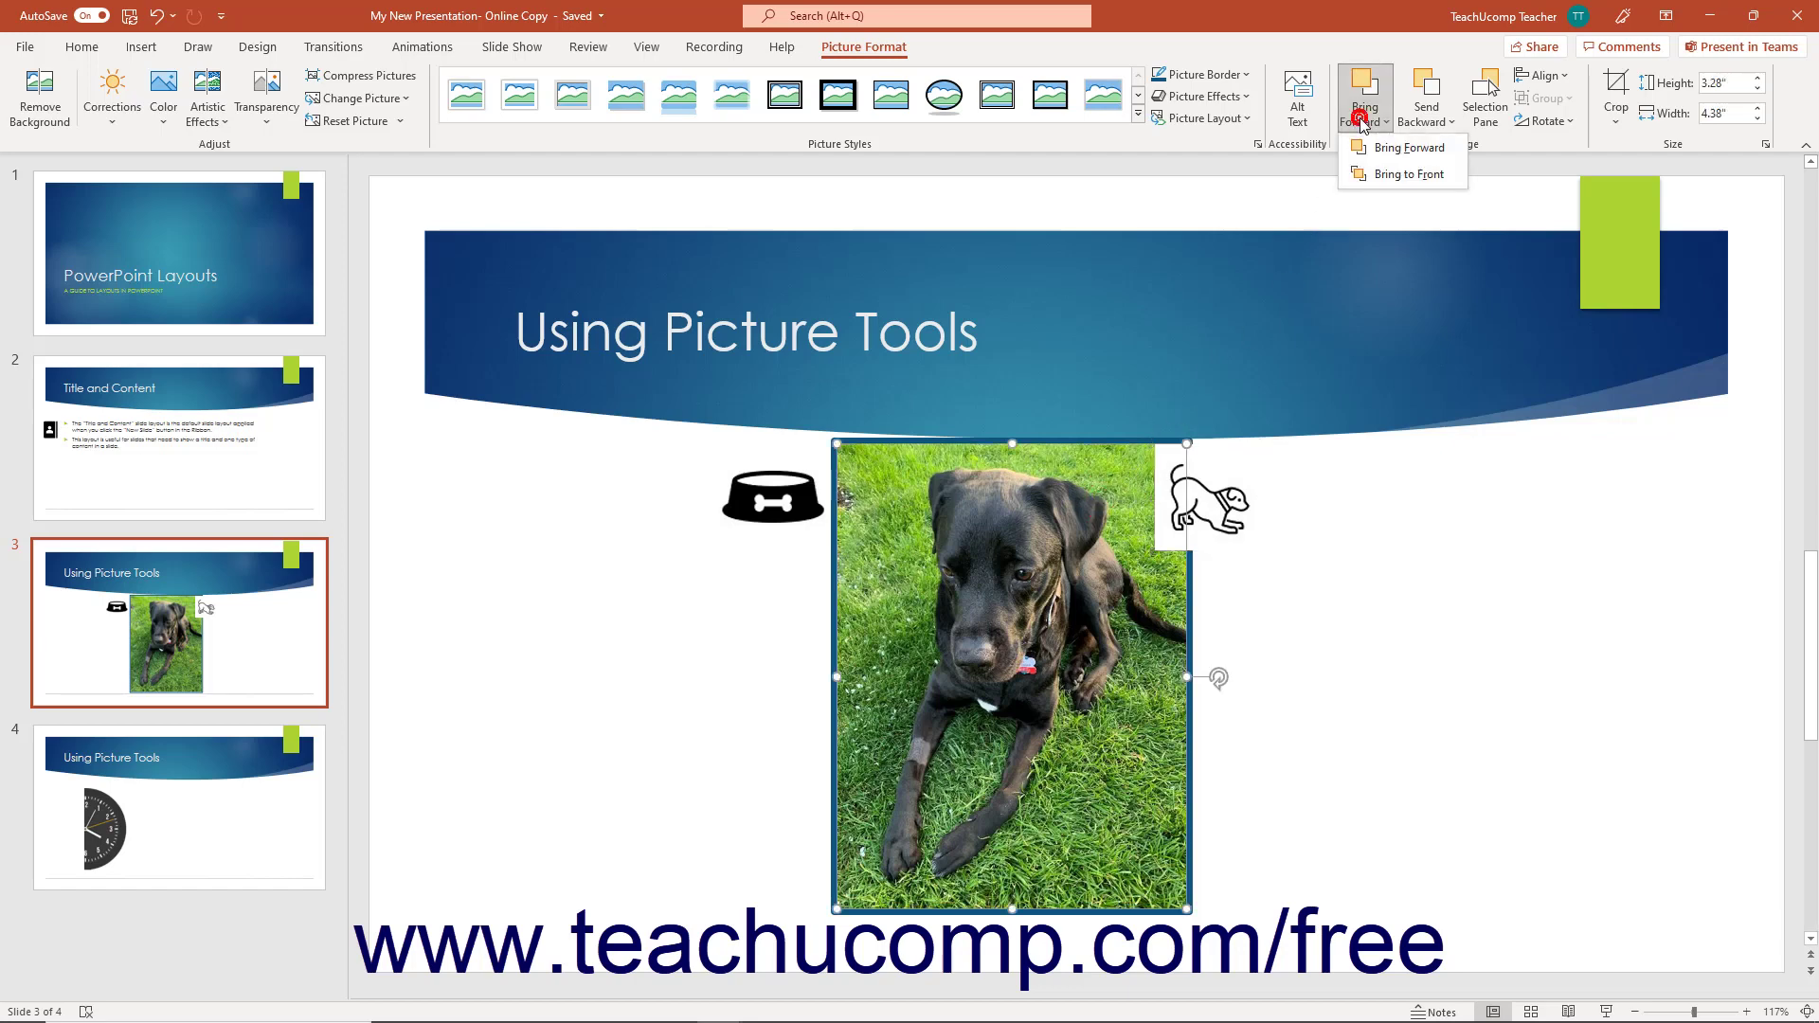
click(1366, 171)
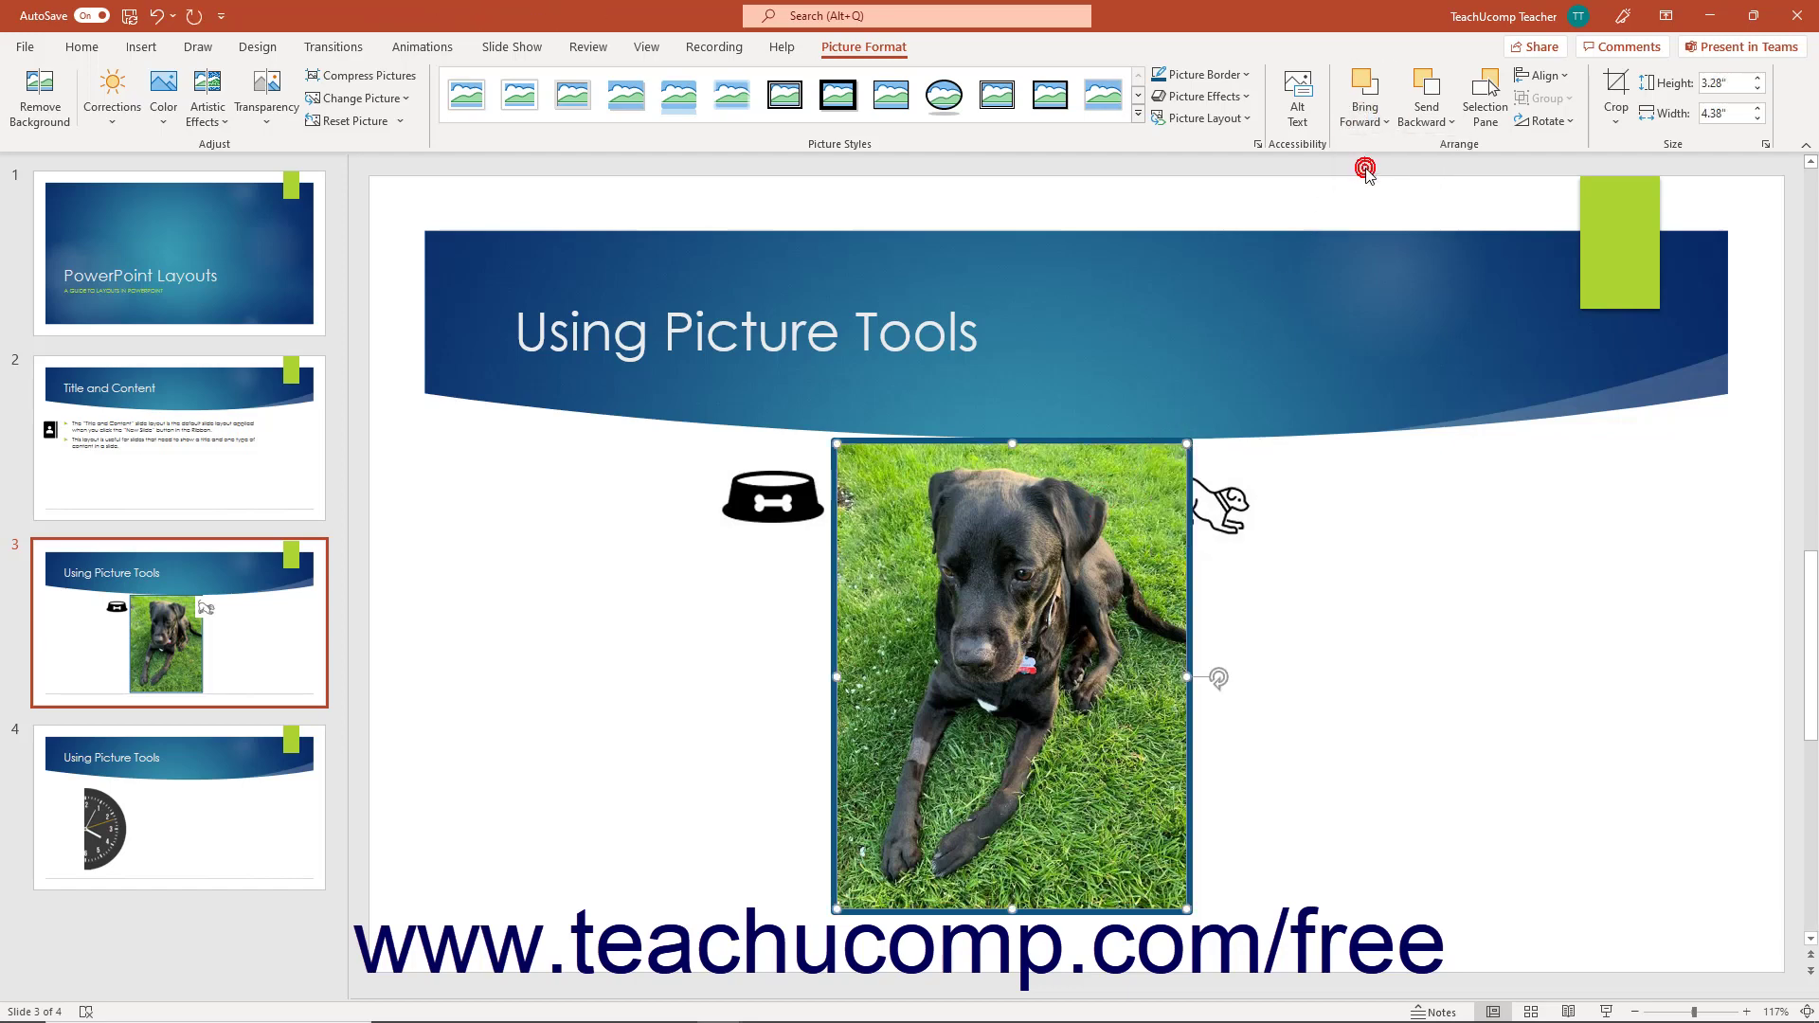
click(157, 16)
click(156, 16)
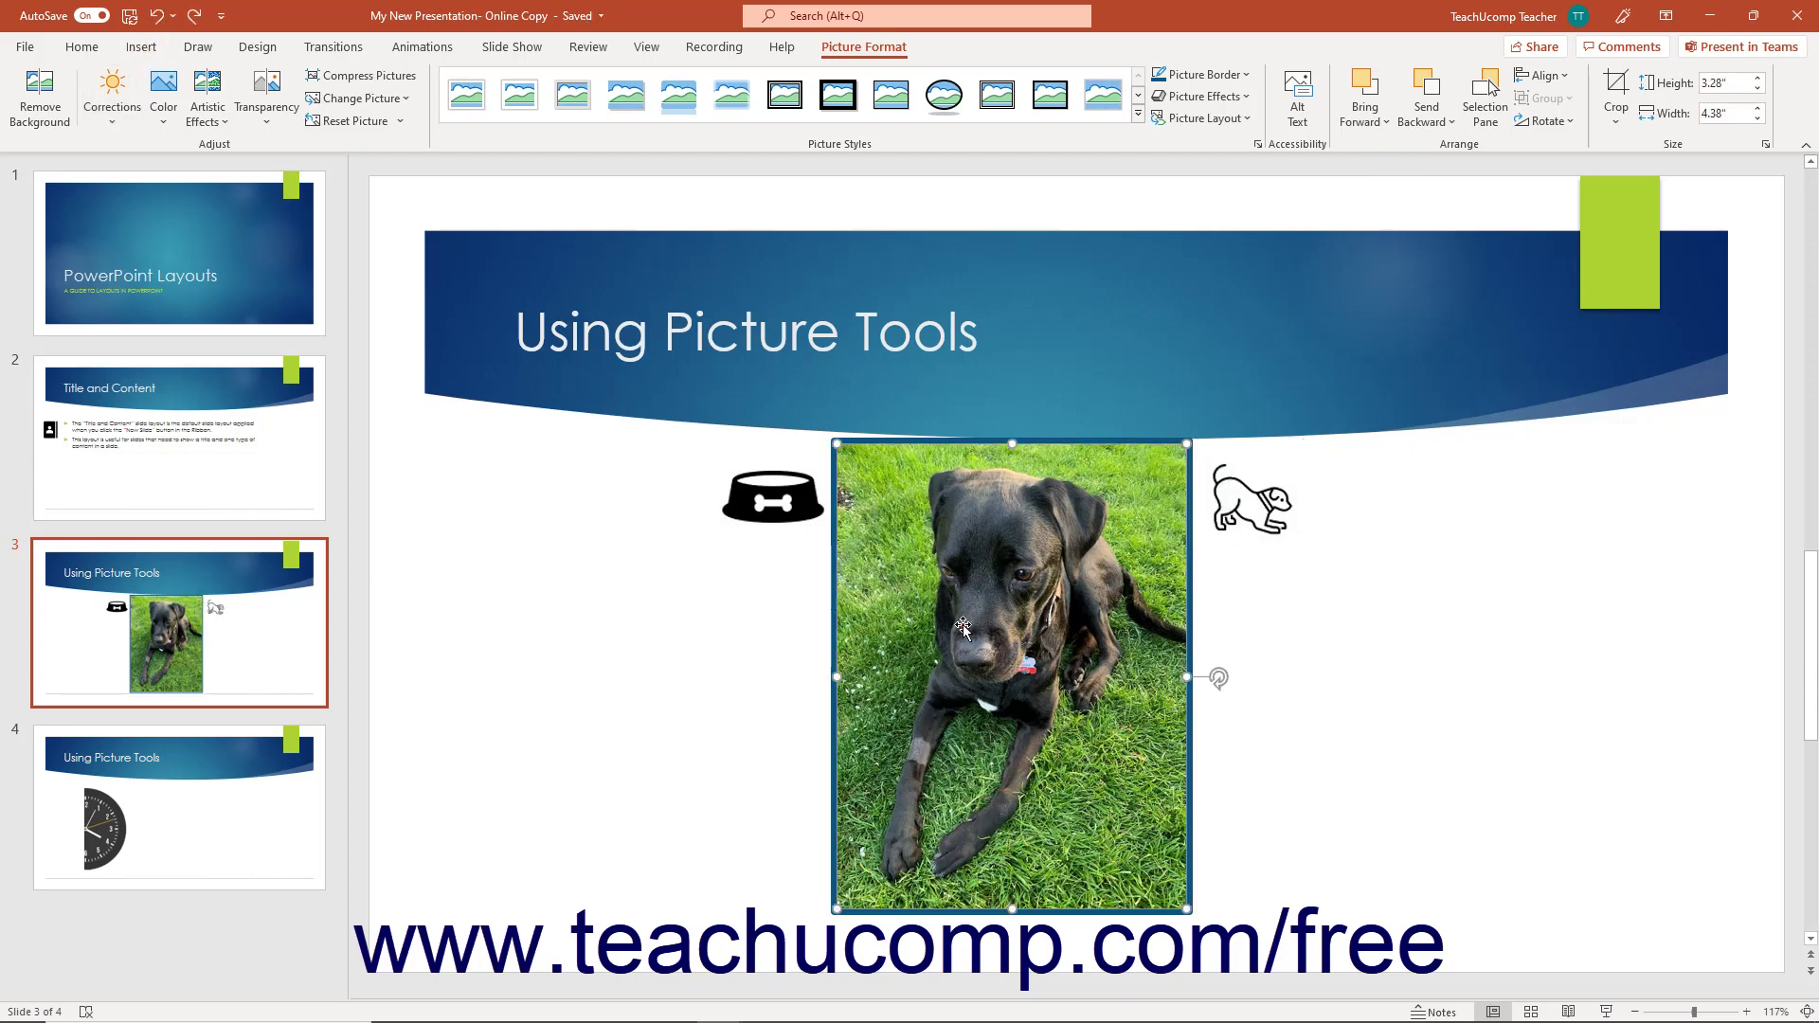
click(1490, 123)
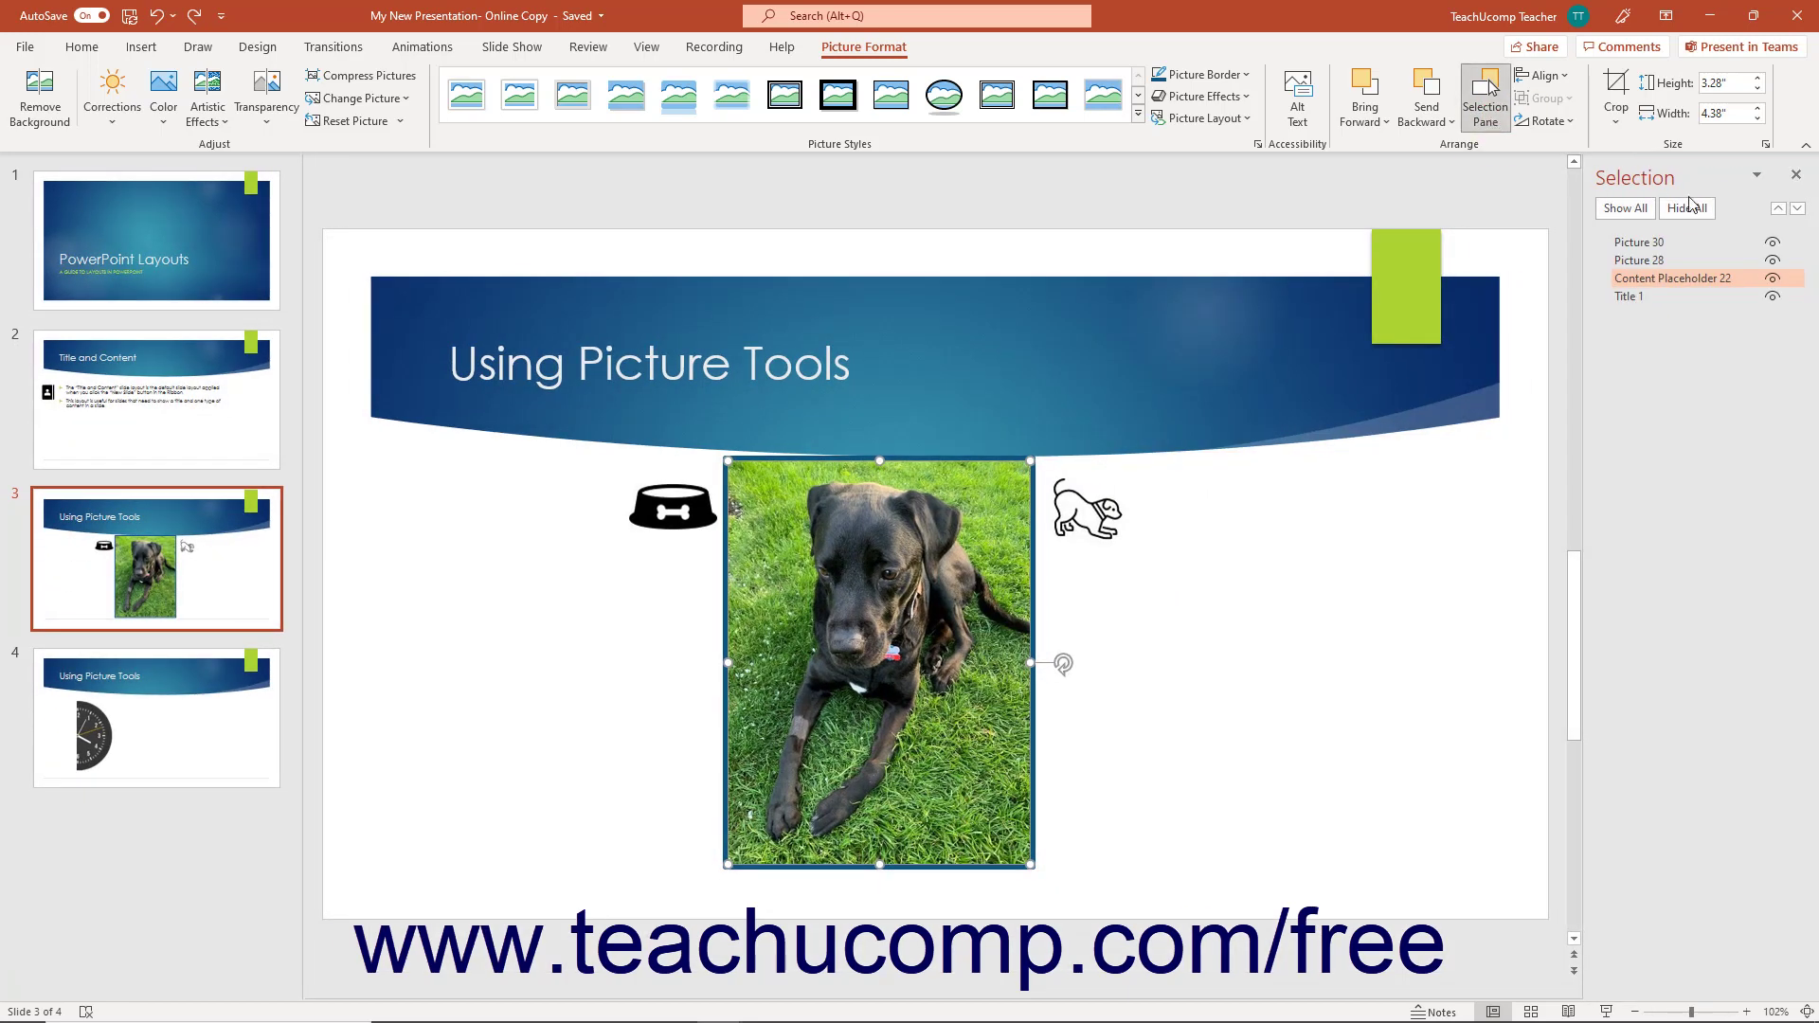
click(1688, 242)
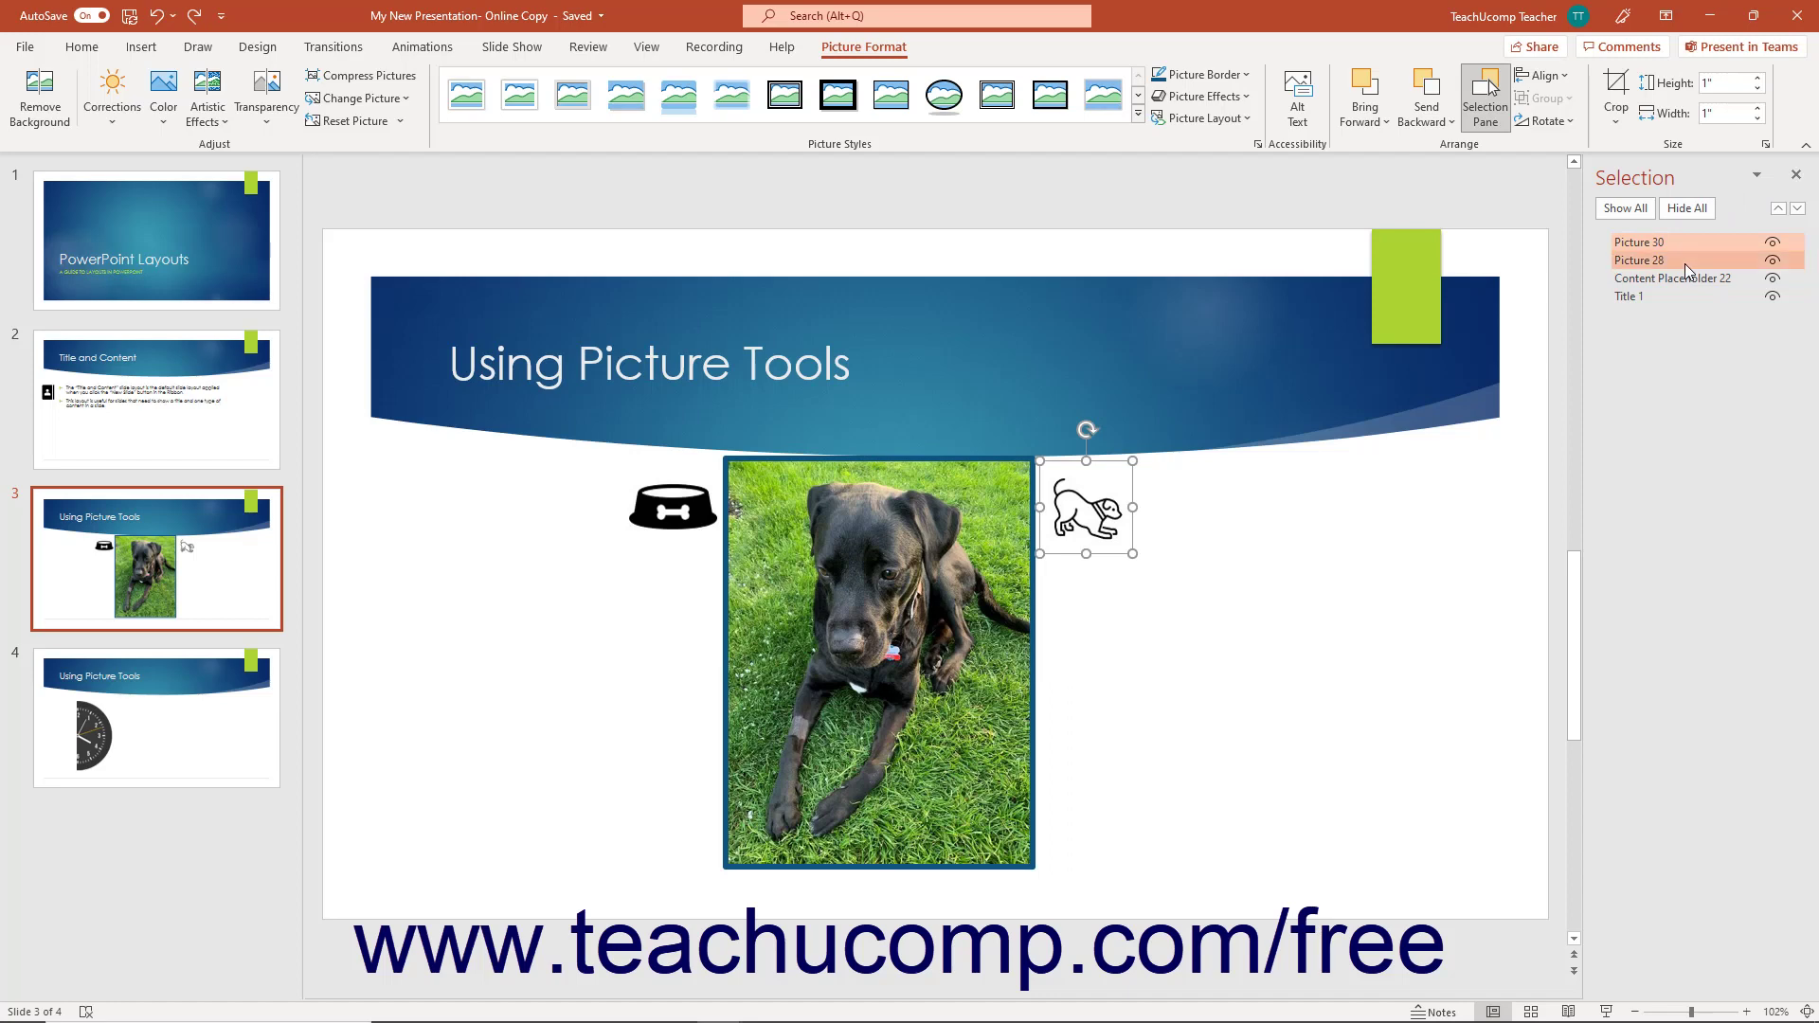
click(1687, 261)
click(1658, 277)
click(1795, 174)
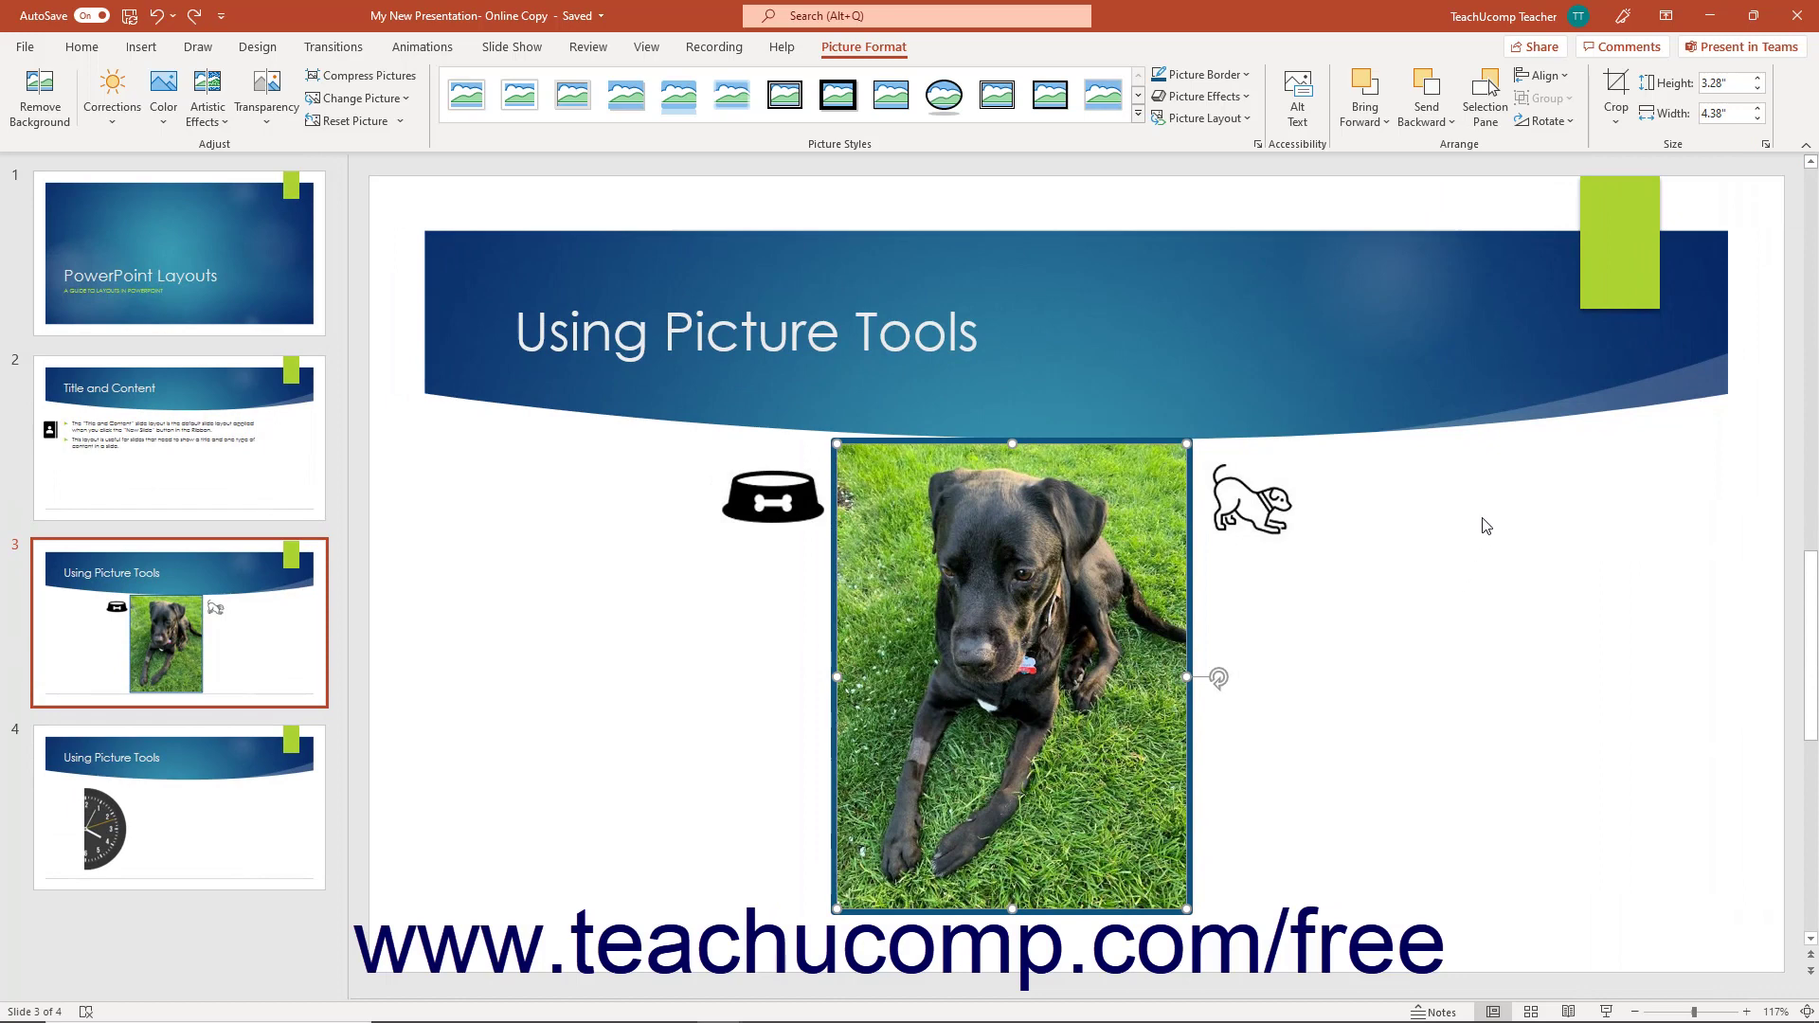
Center the dog photo horizontally, move the bowl and dog icons beside it, and select both icons.
click(1539, 90)
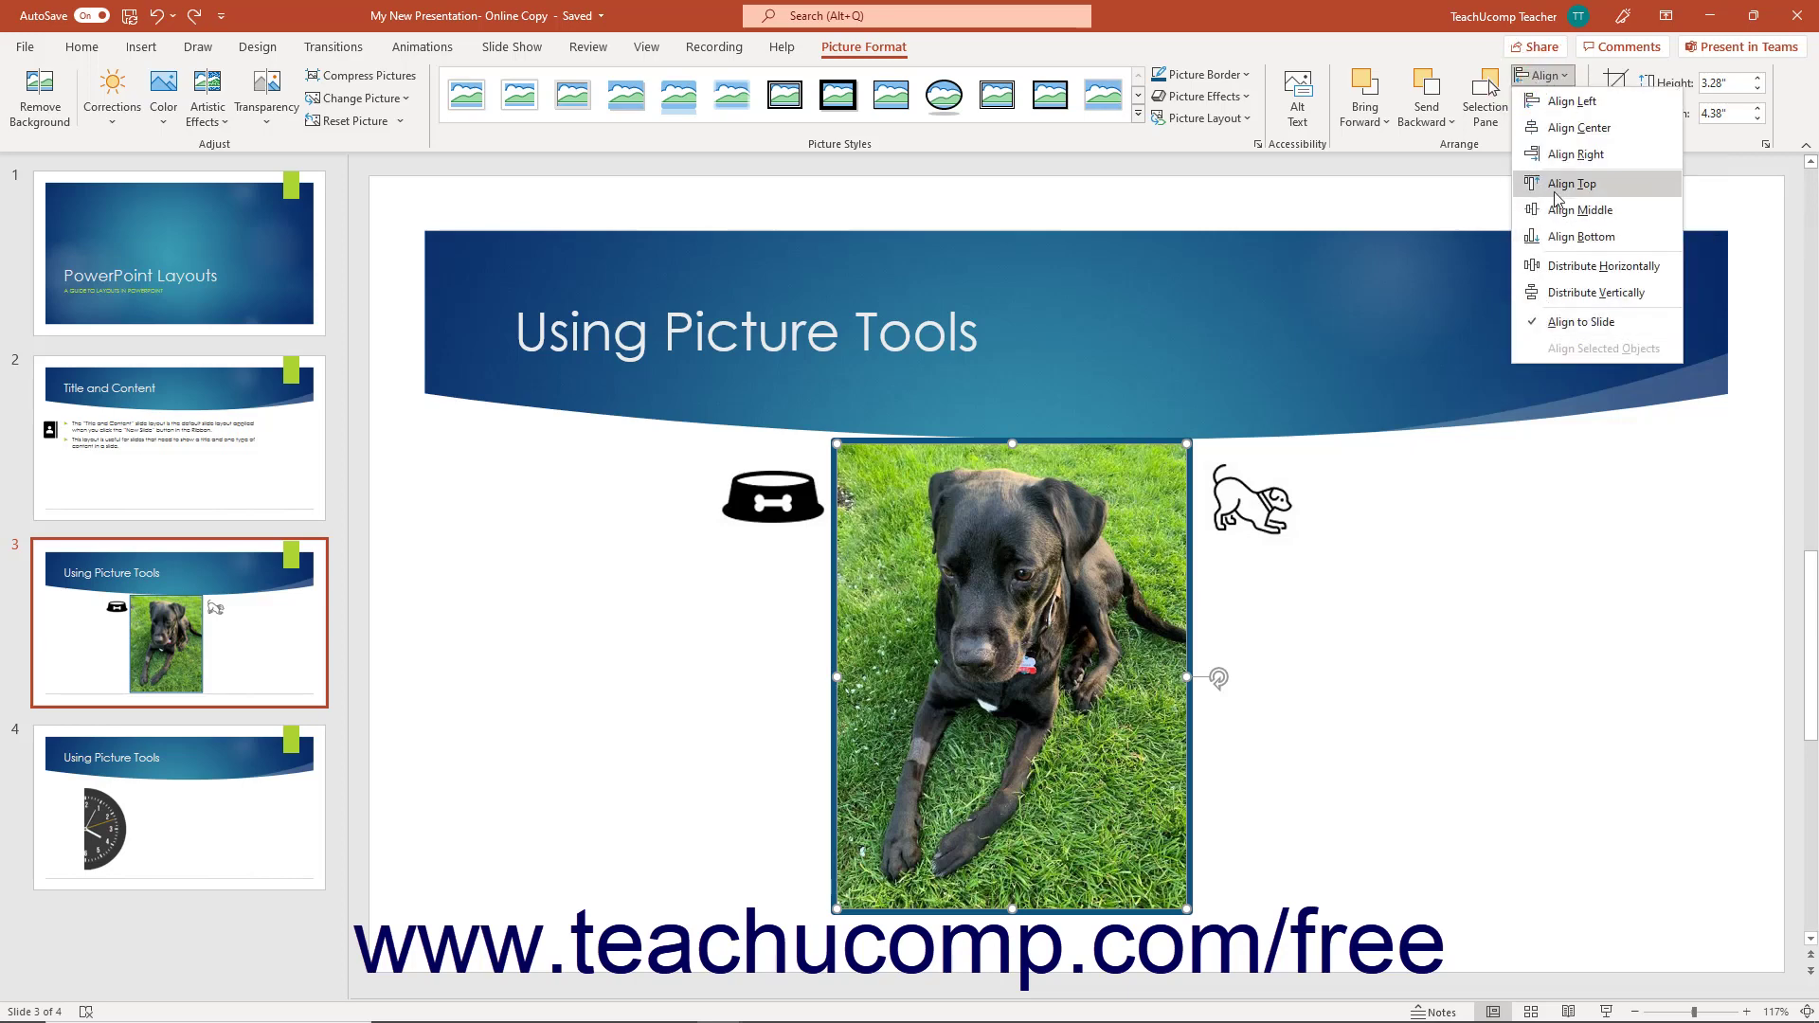
click(1559, 130)
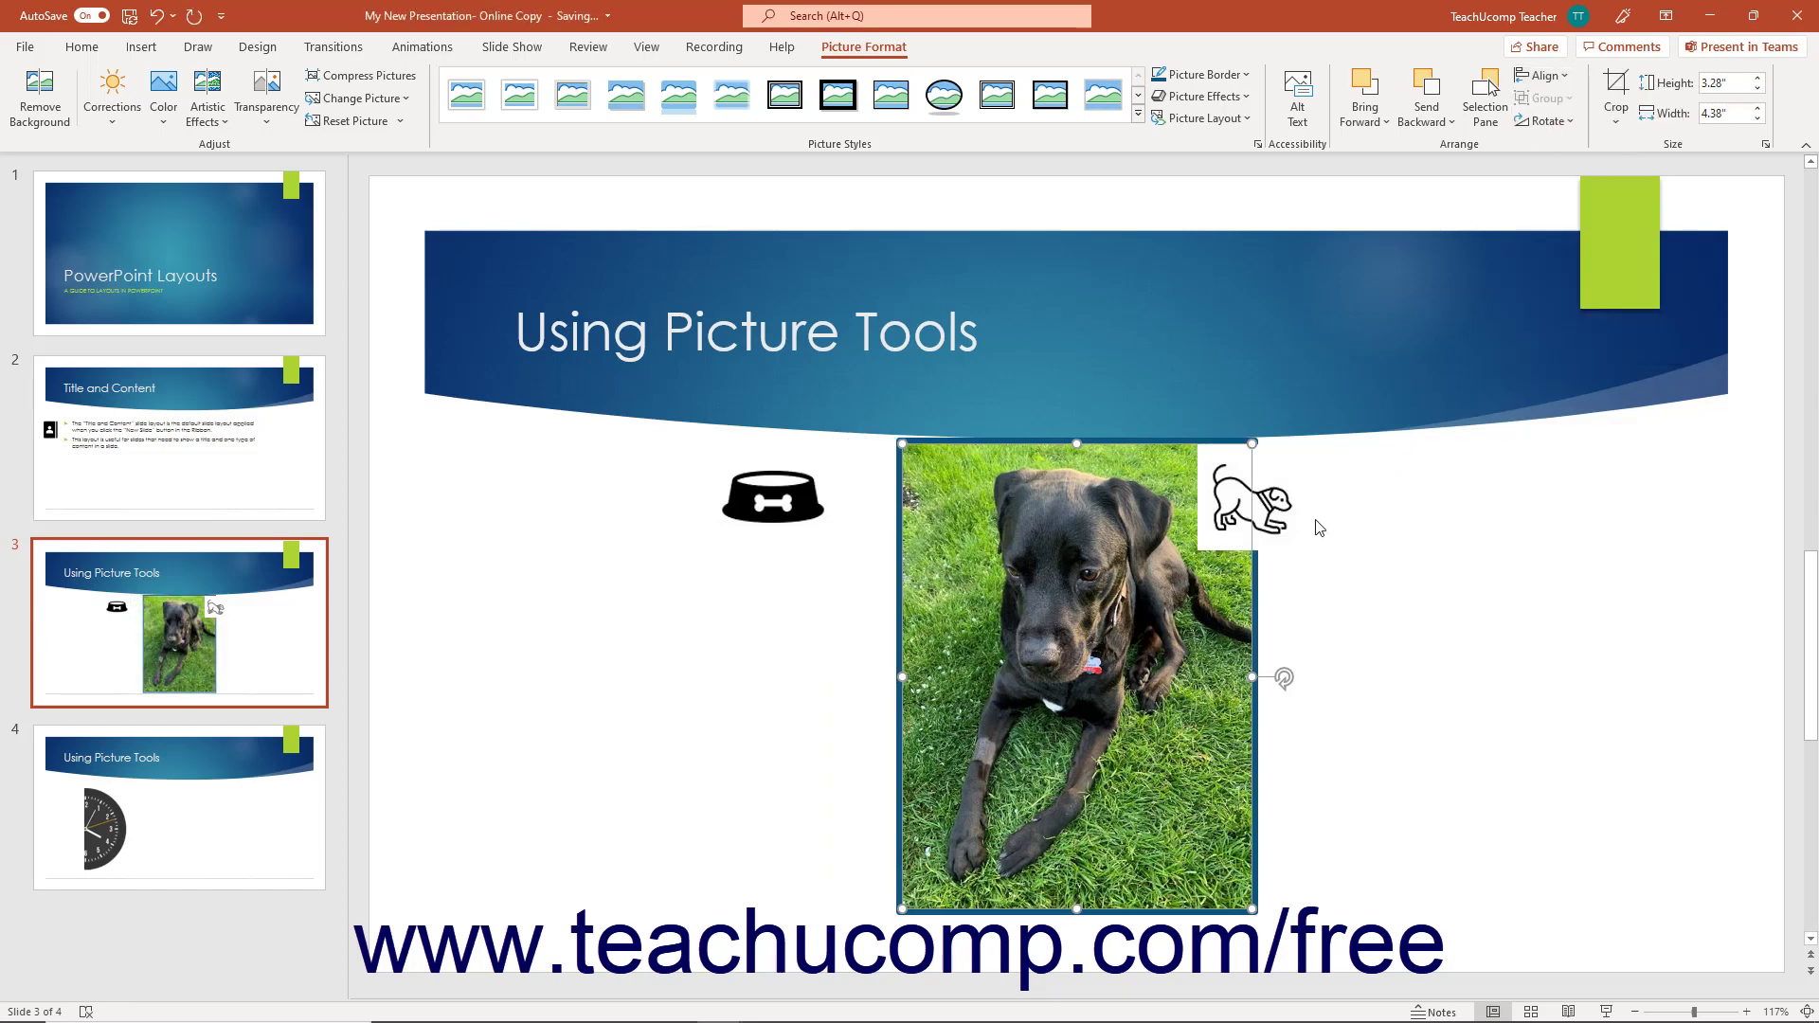
click(1274, 520)
drag(1248, 503, 1324, 499)
drag(801, 495, 856, 491)
click(932, 632)
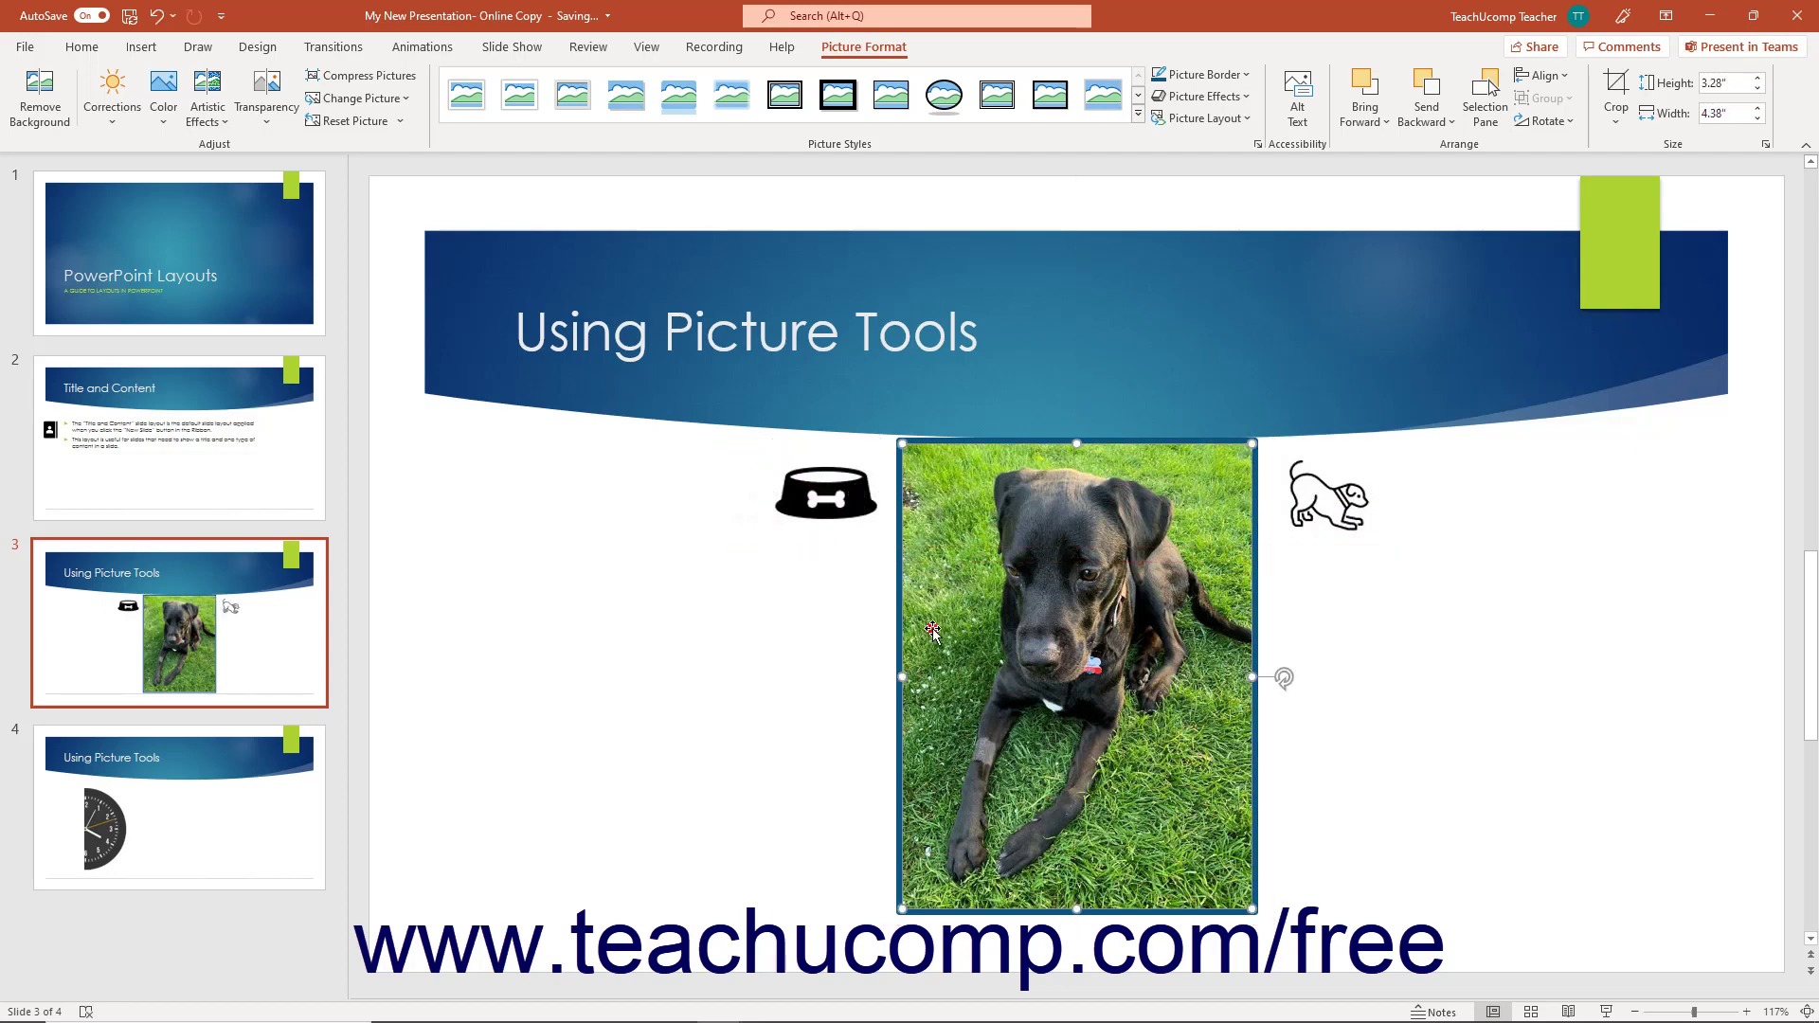
click(833, 503)
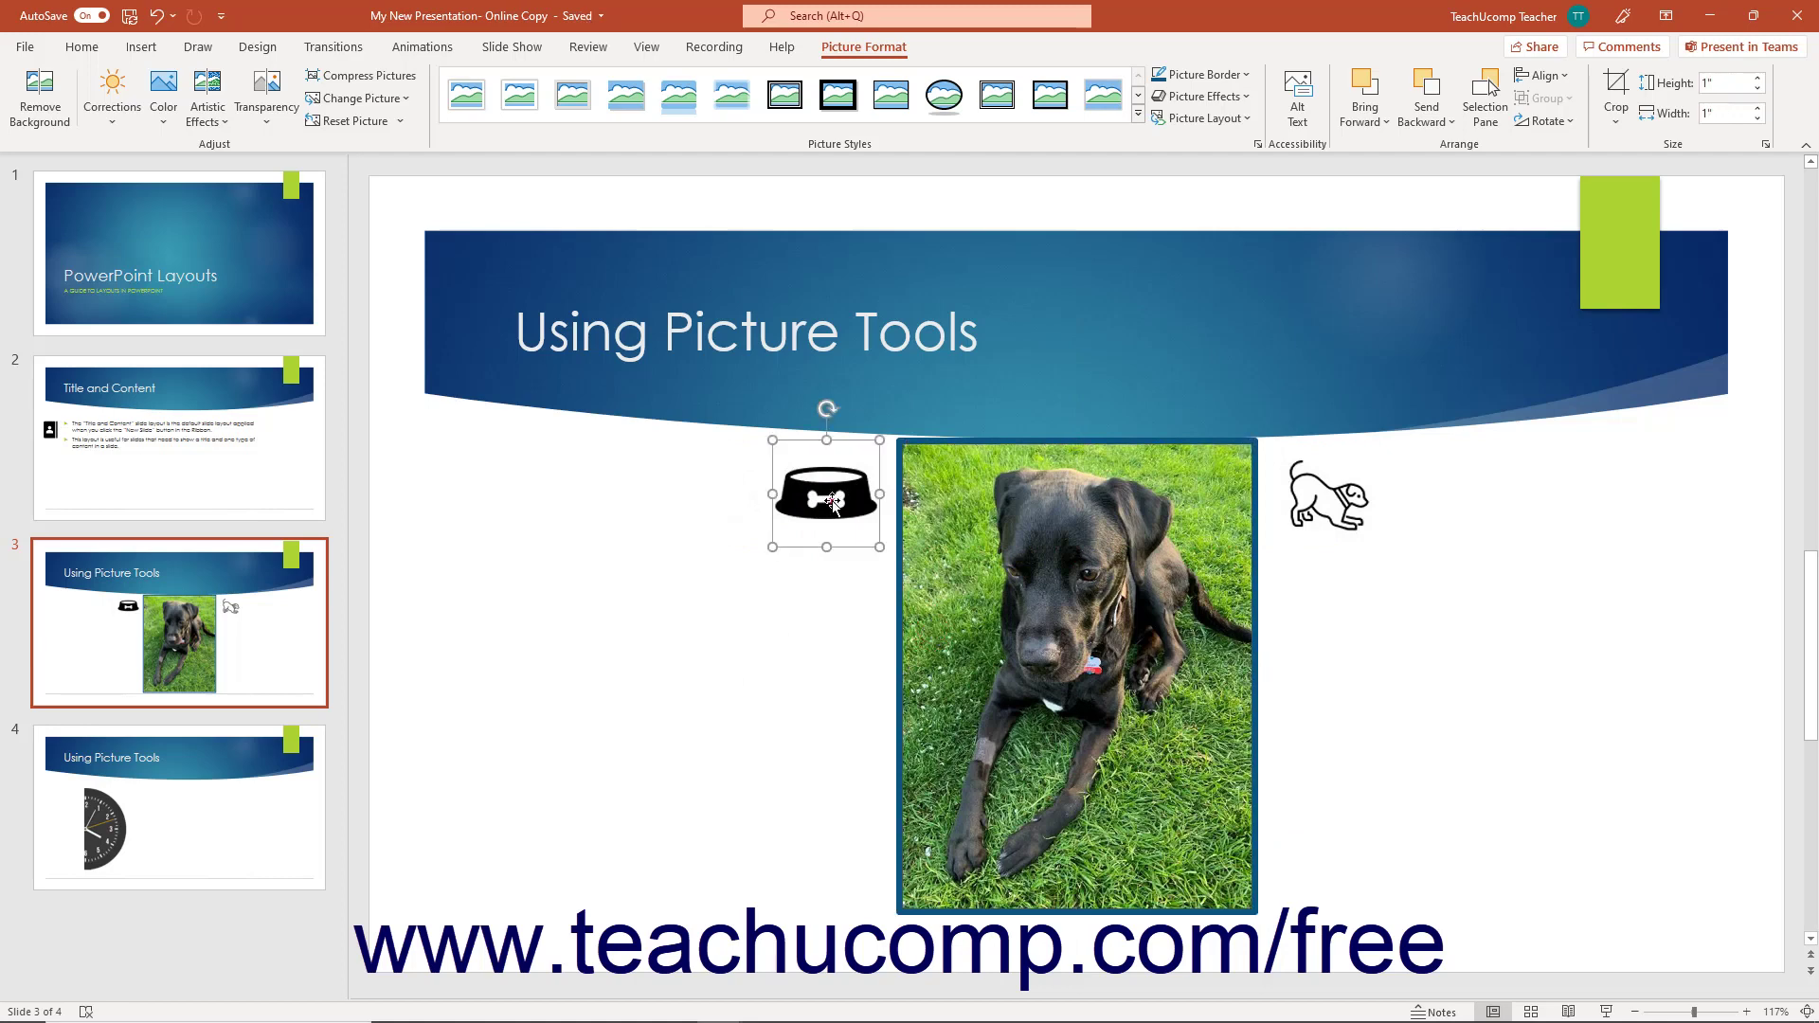
shift+click(1307, 498)
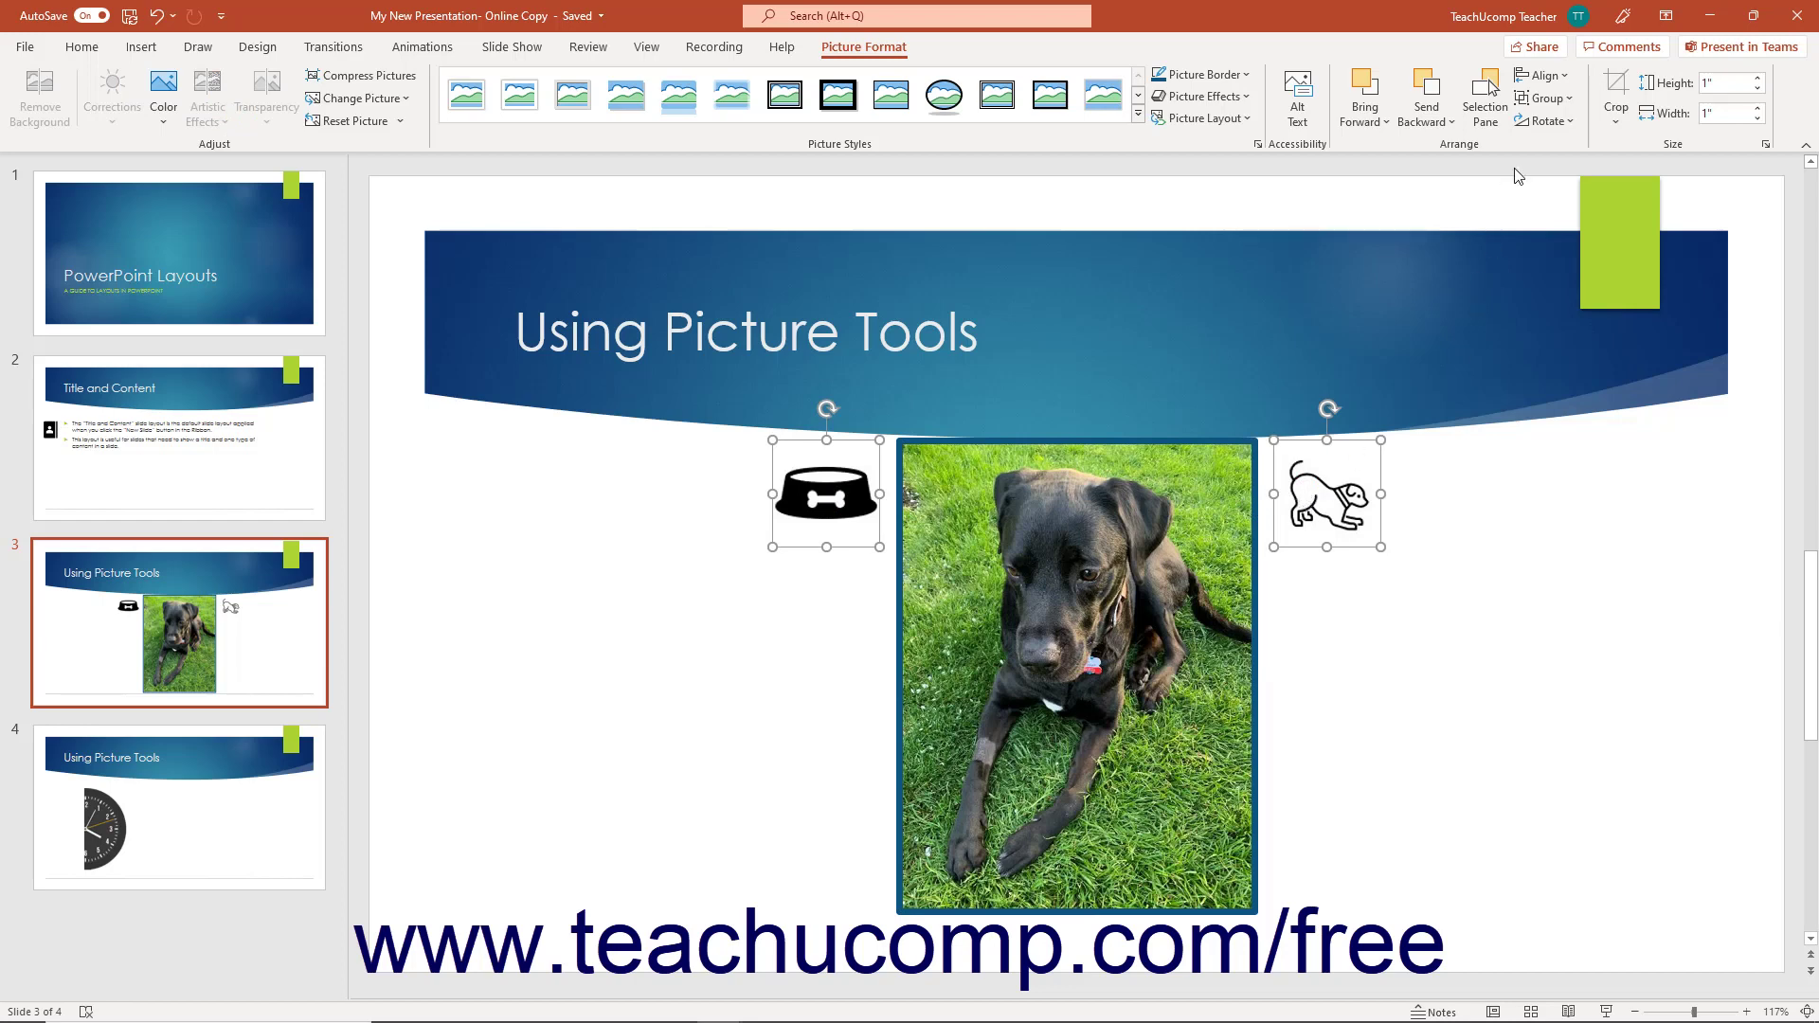
click(1550, 102)
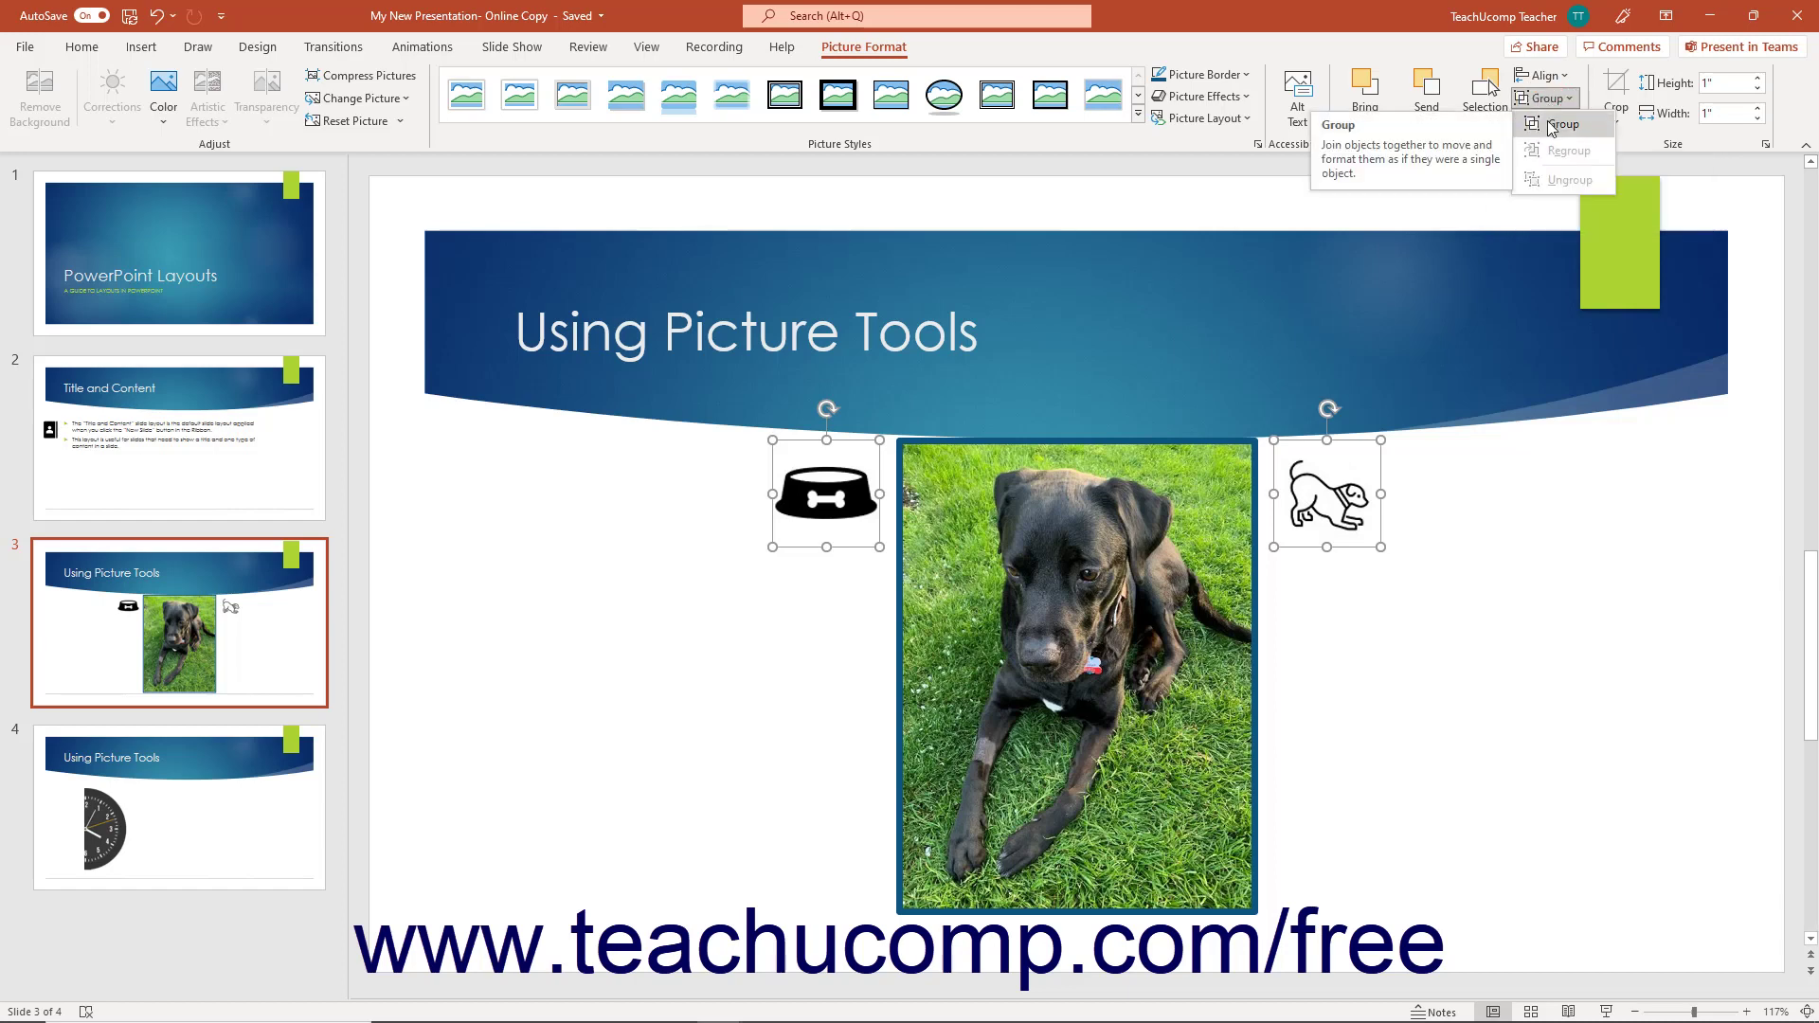
click(1551, 128)
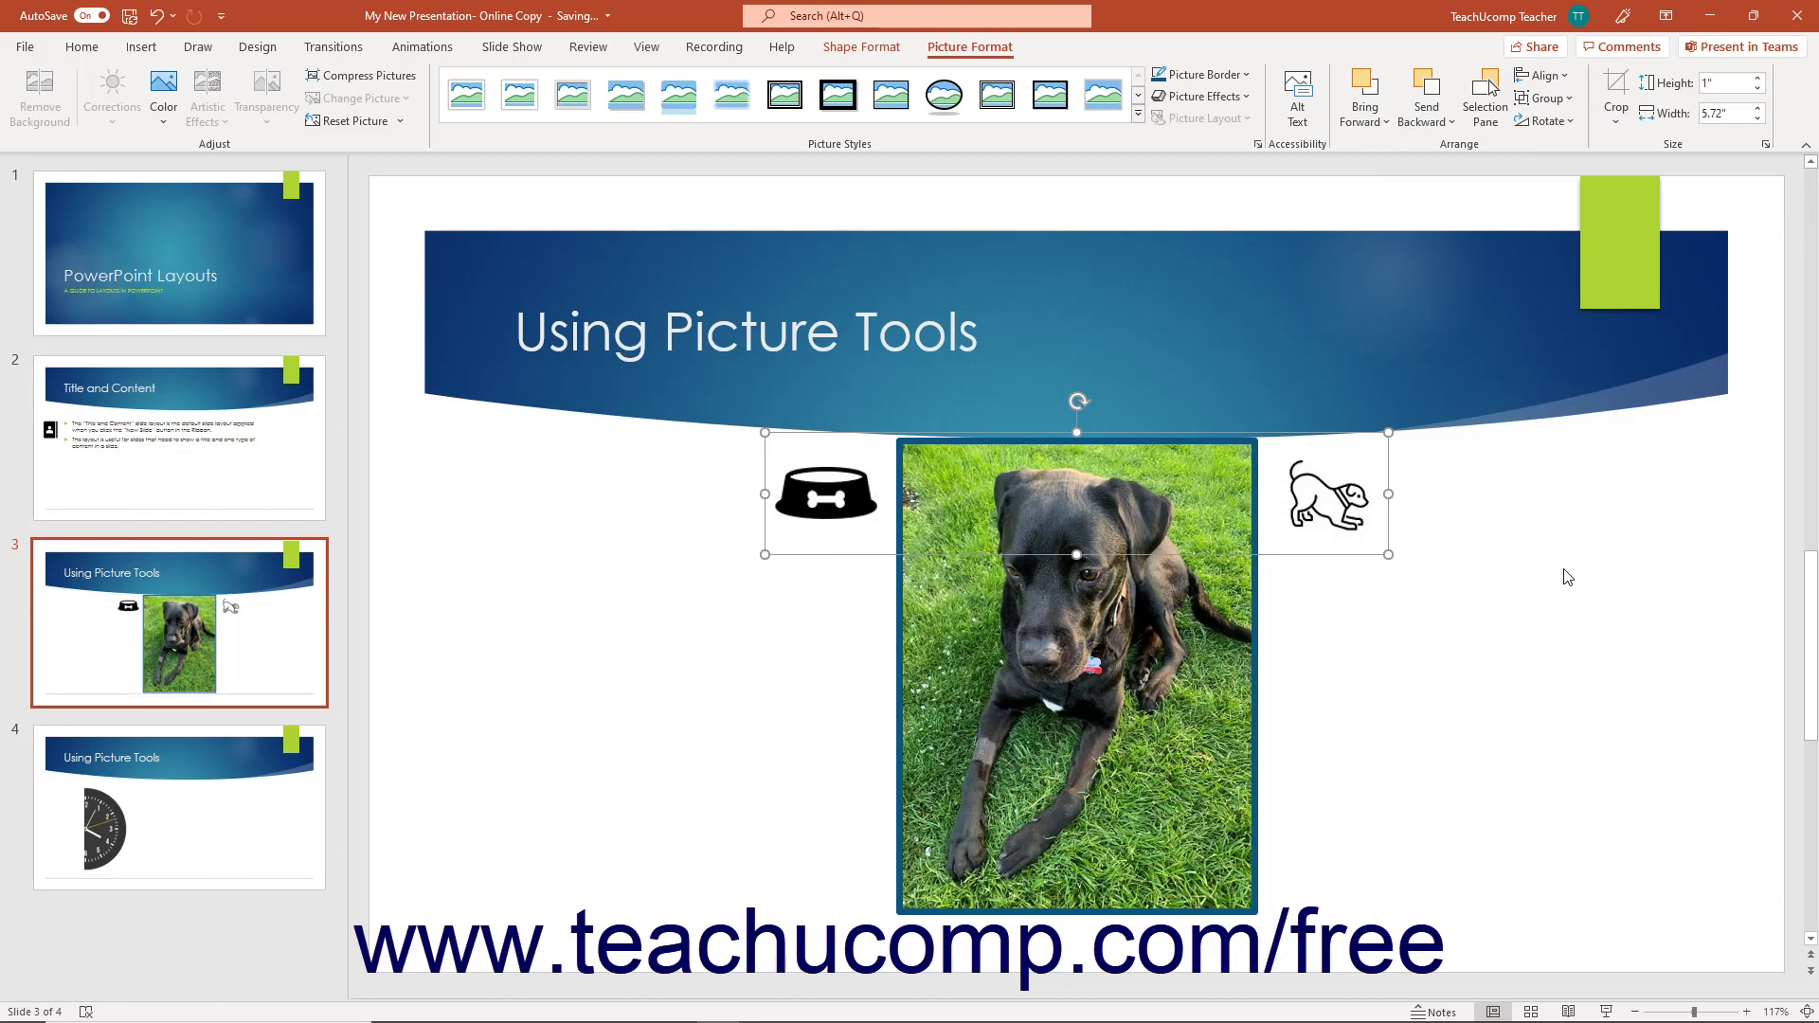
click(1340, 507)
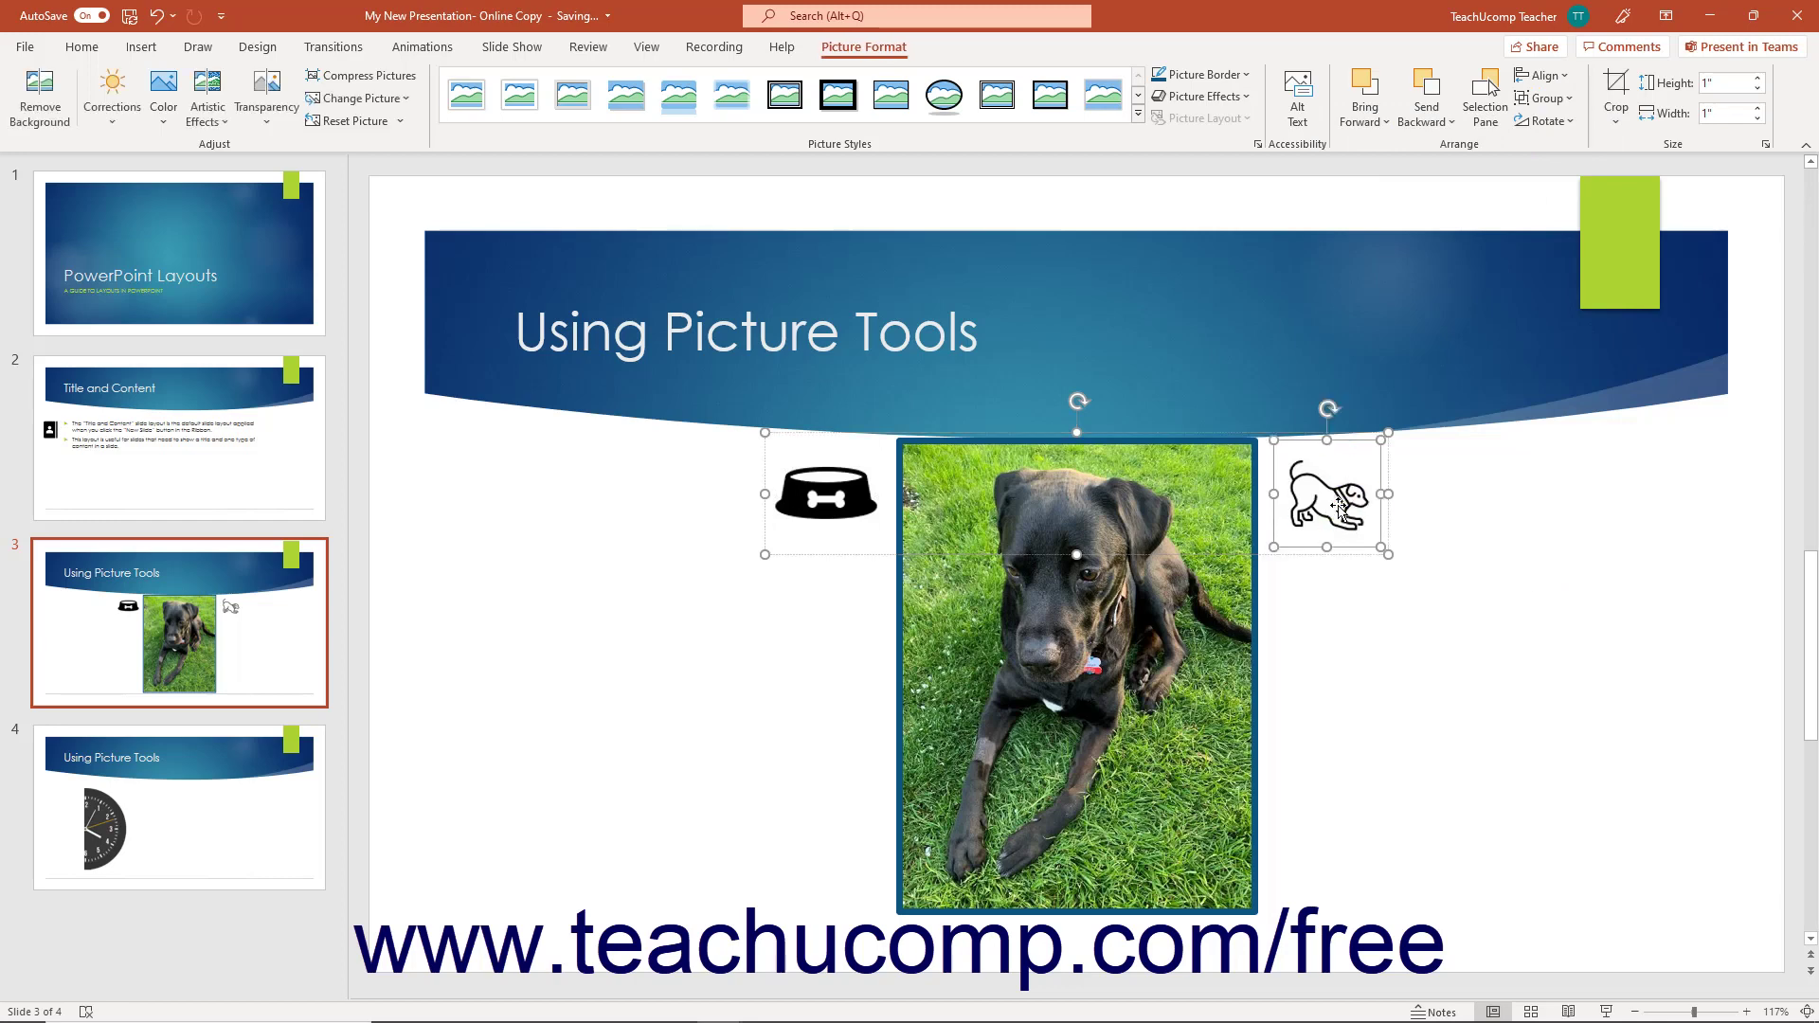
click(1560, 99)
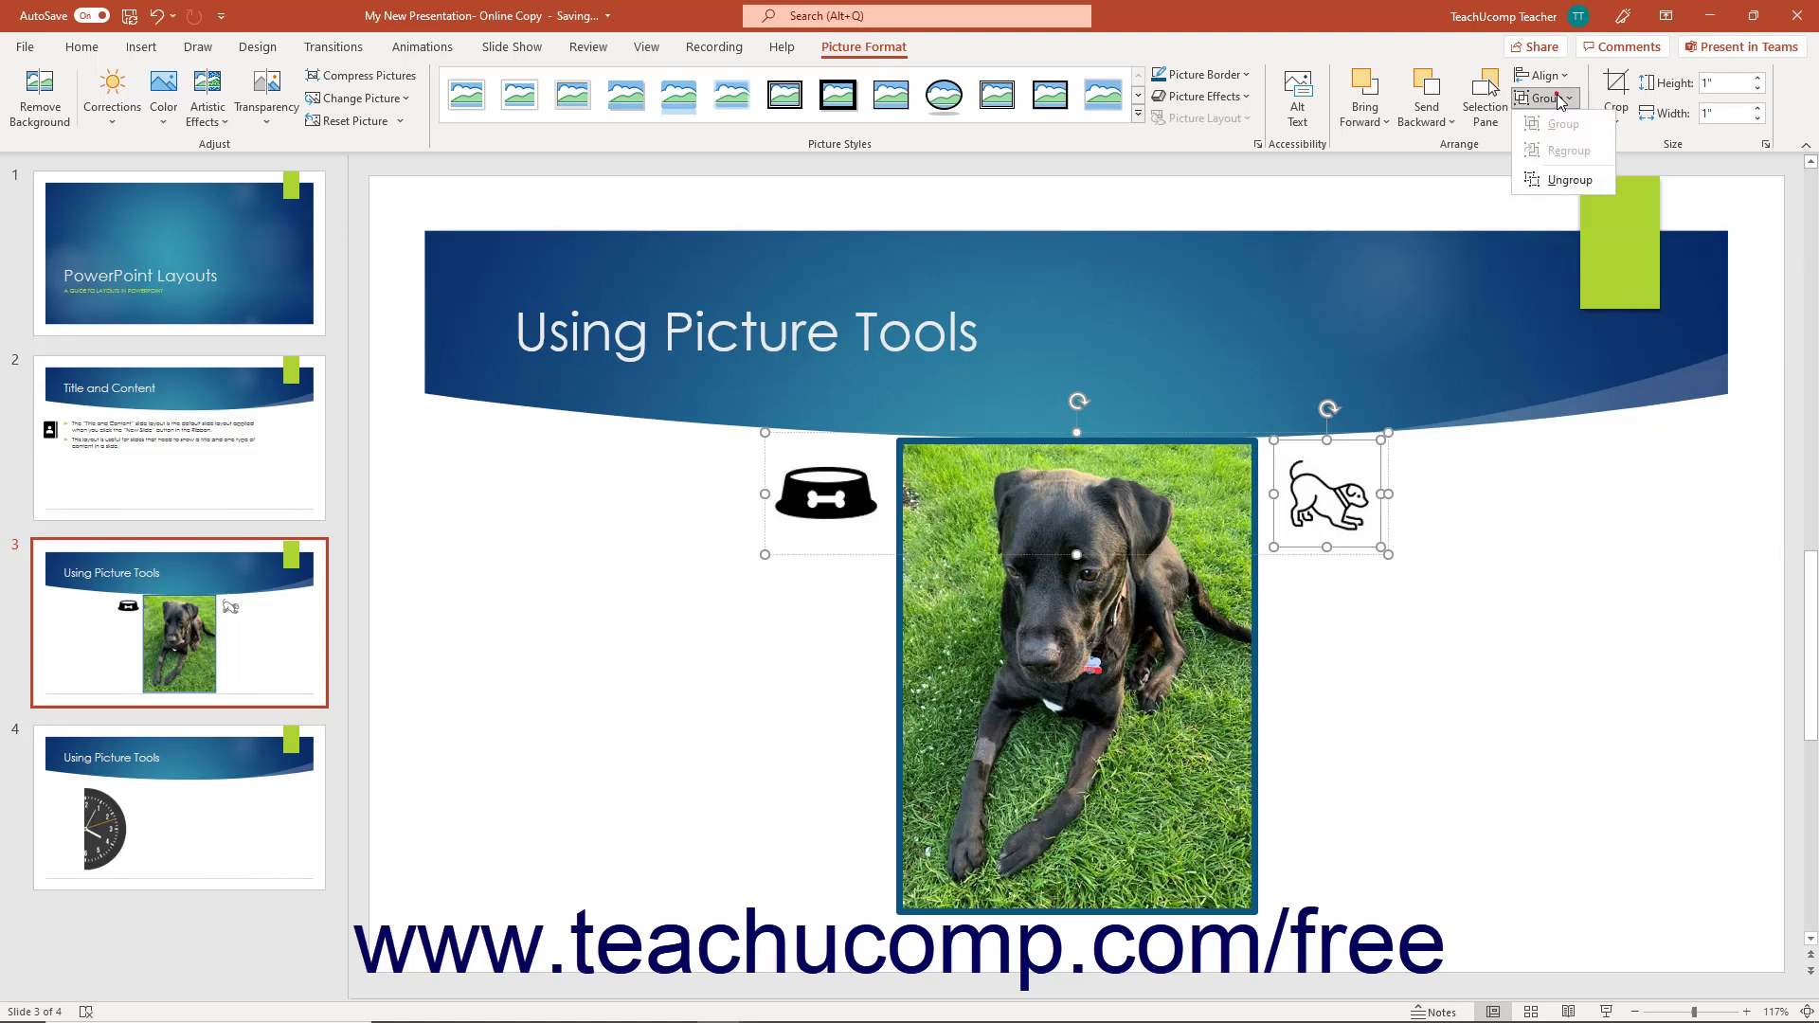
click(1562, 190)
click(1180, 652)
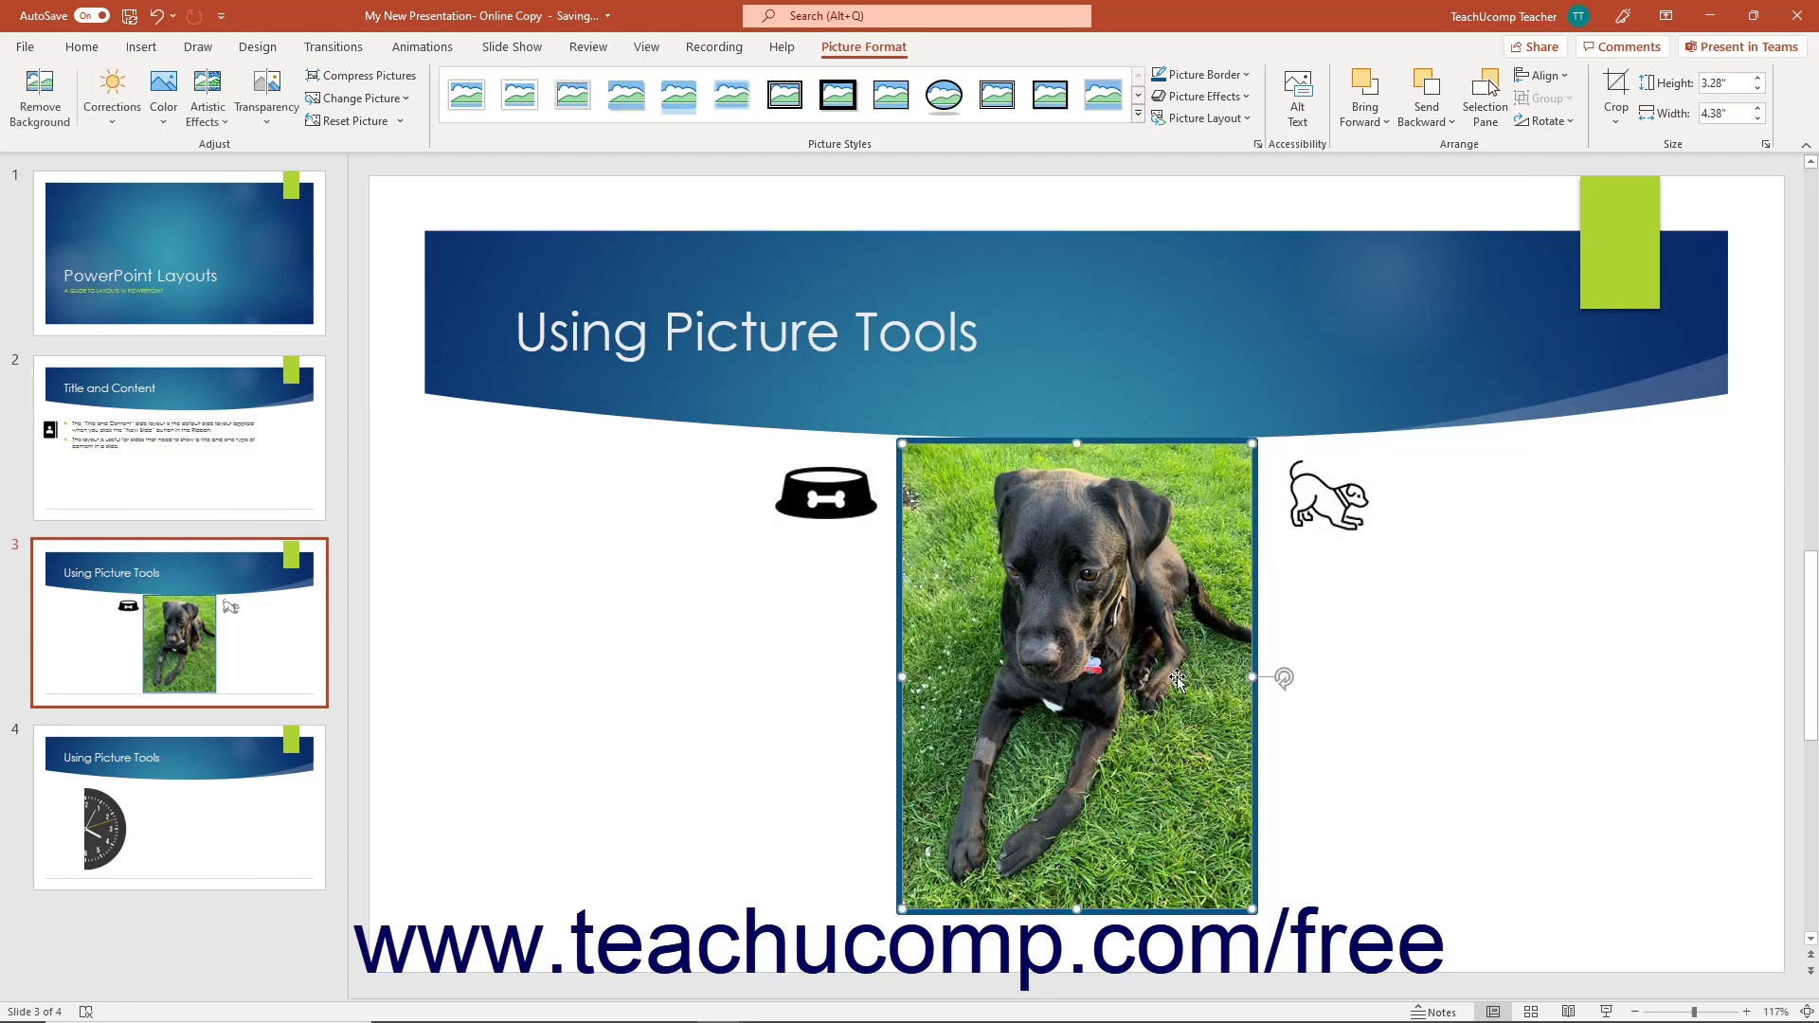
Flip the dog photo horizontally and put it into crop mode.
click(1559, 123)
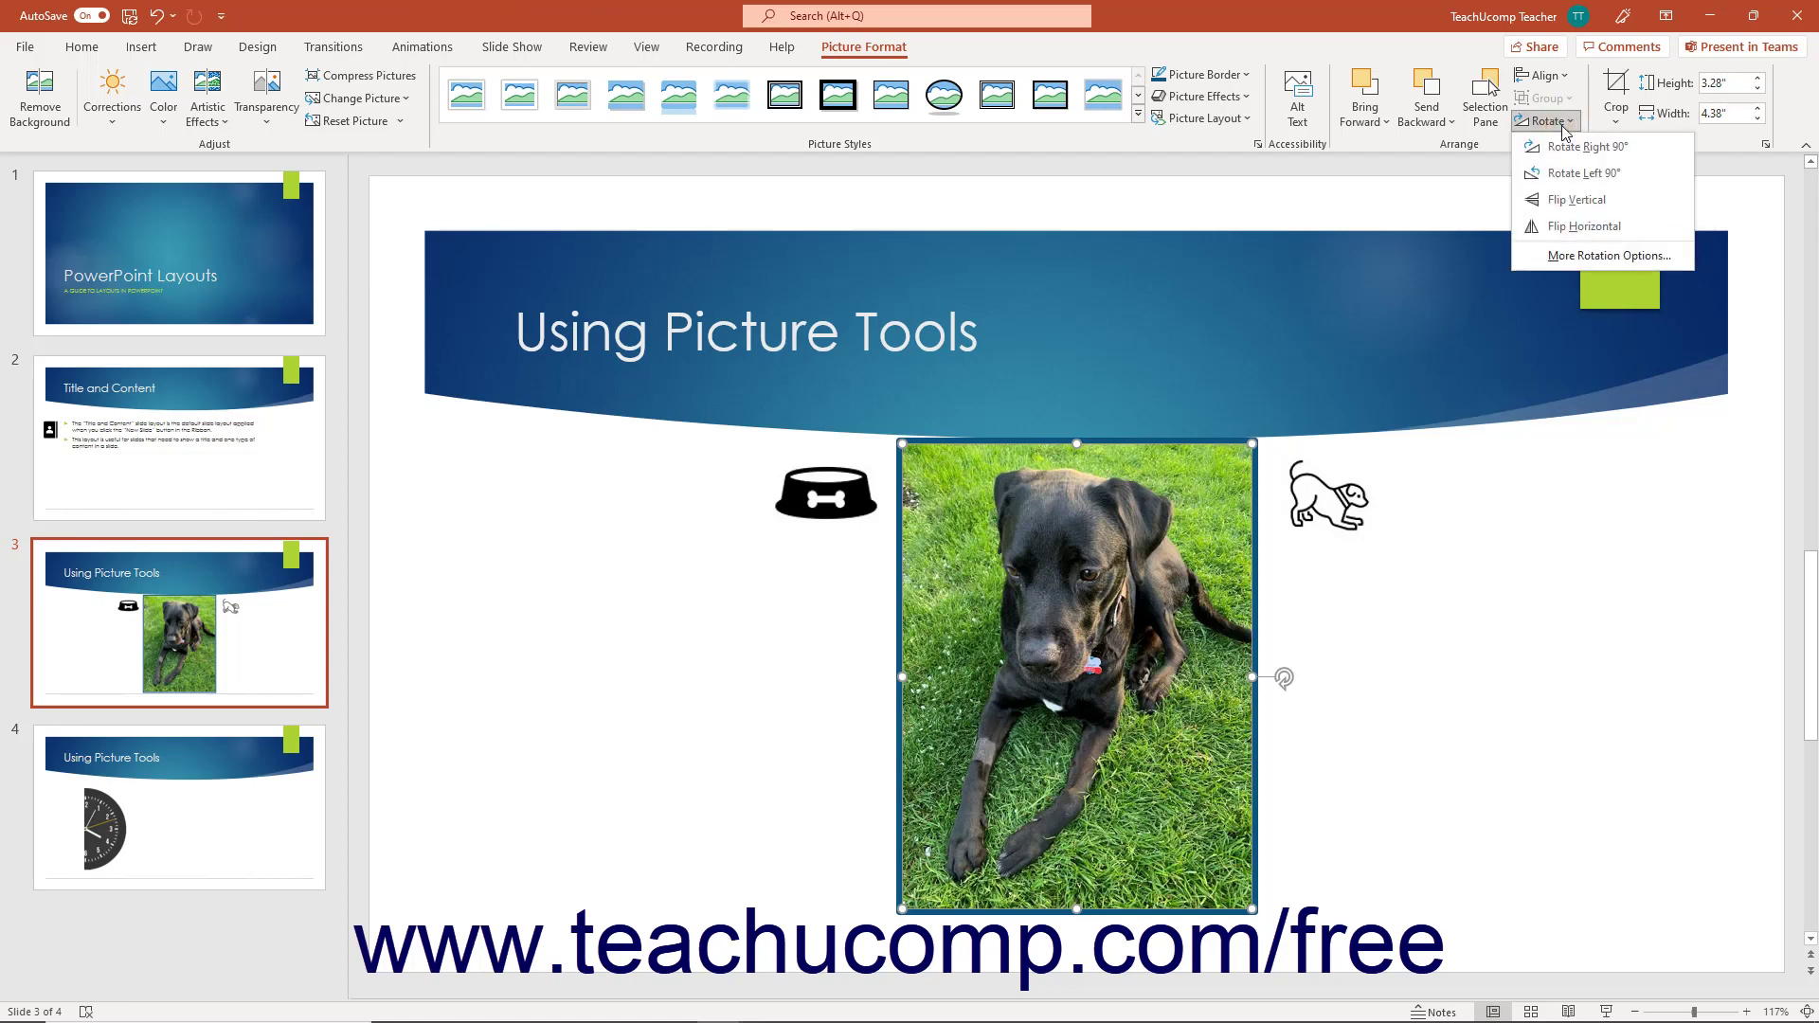
click(1557, 228)
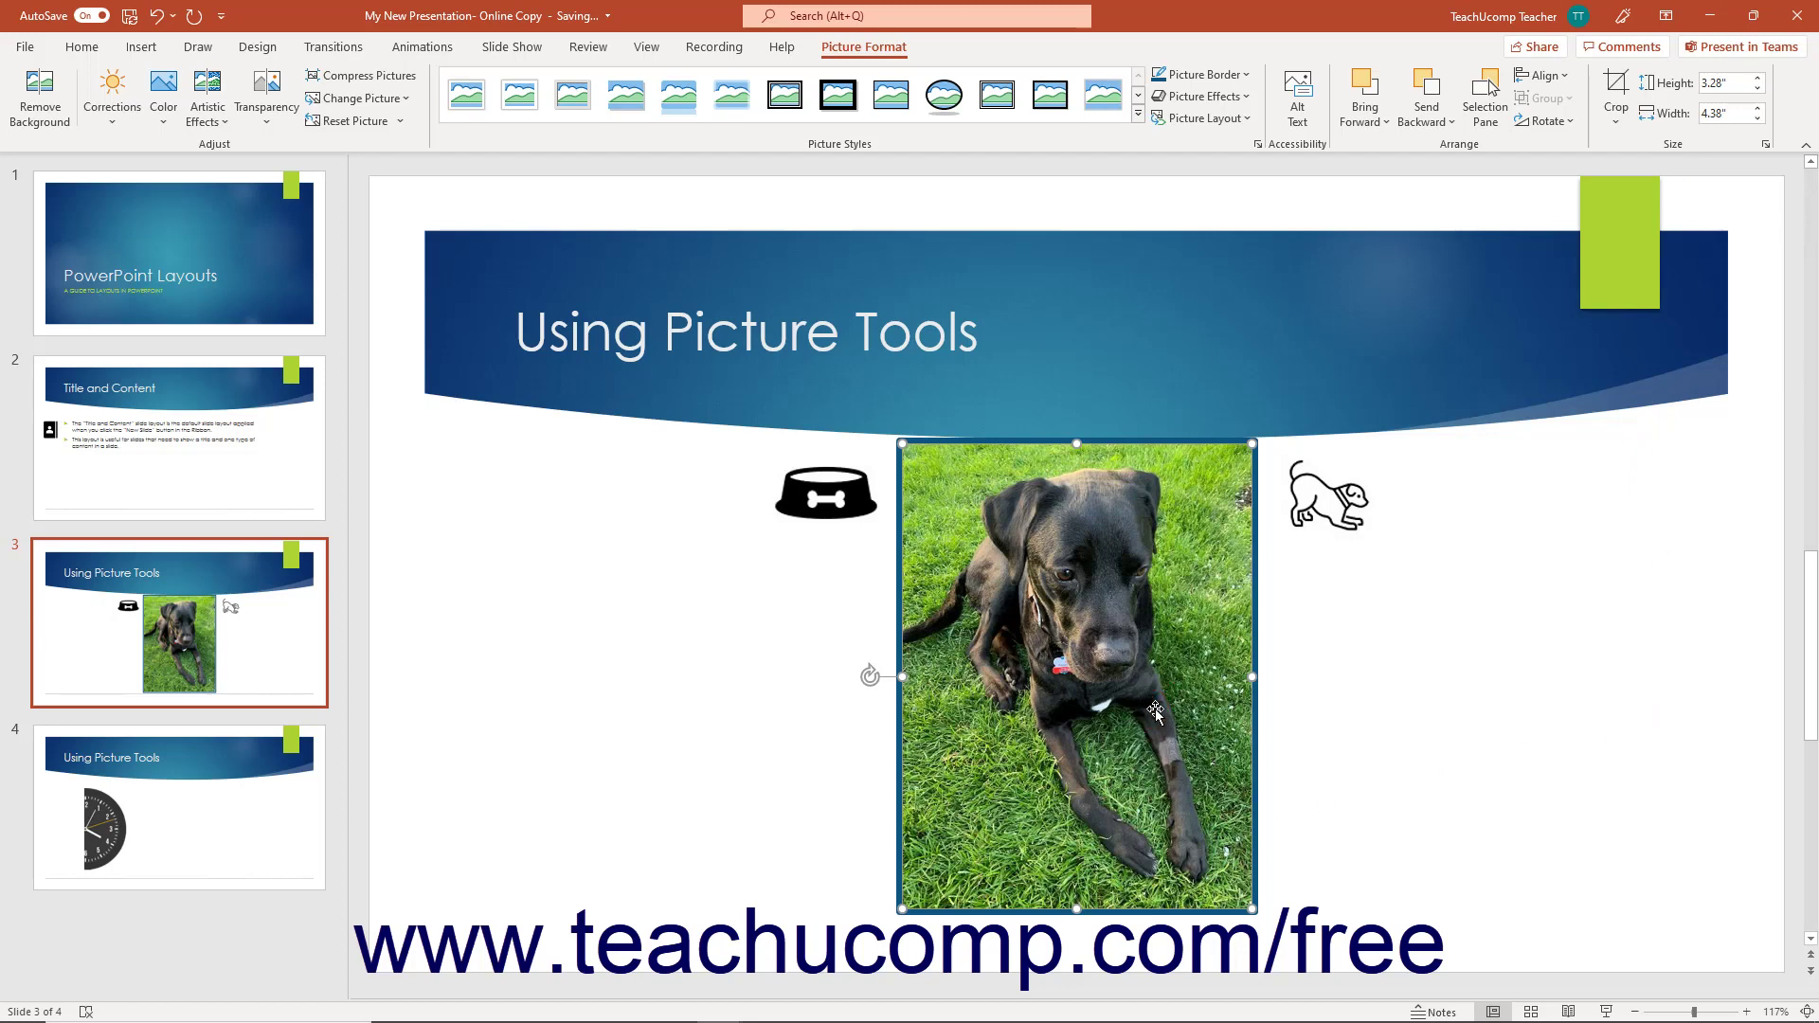
click(1626, 87)
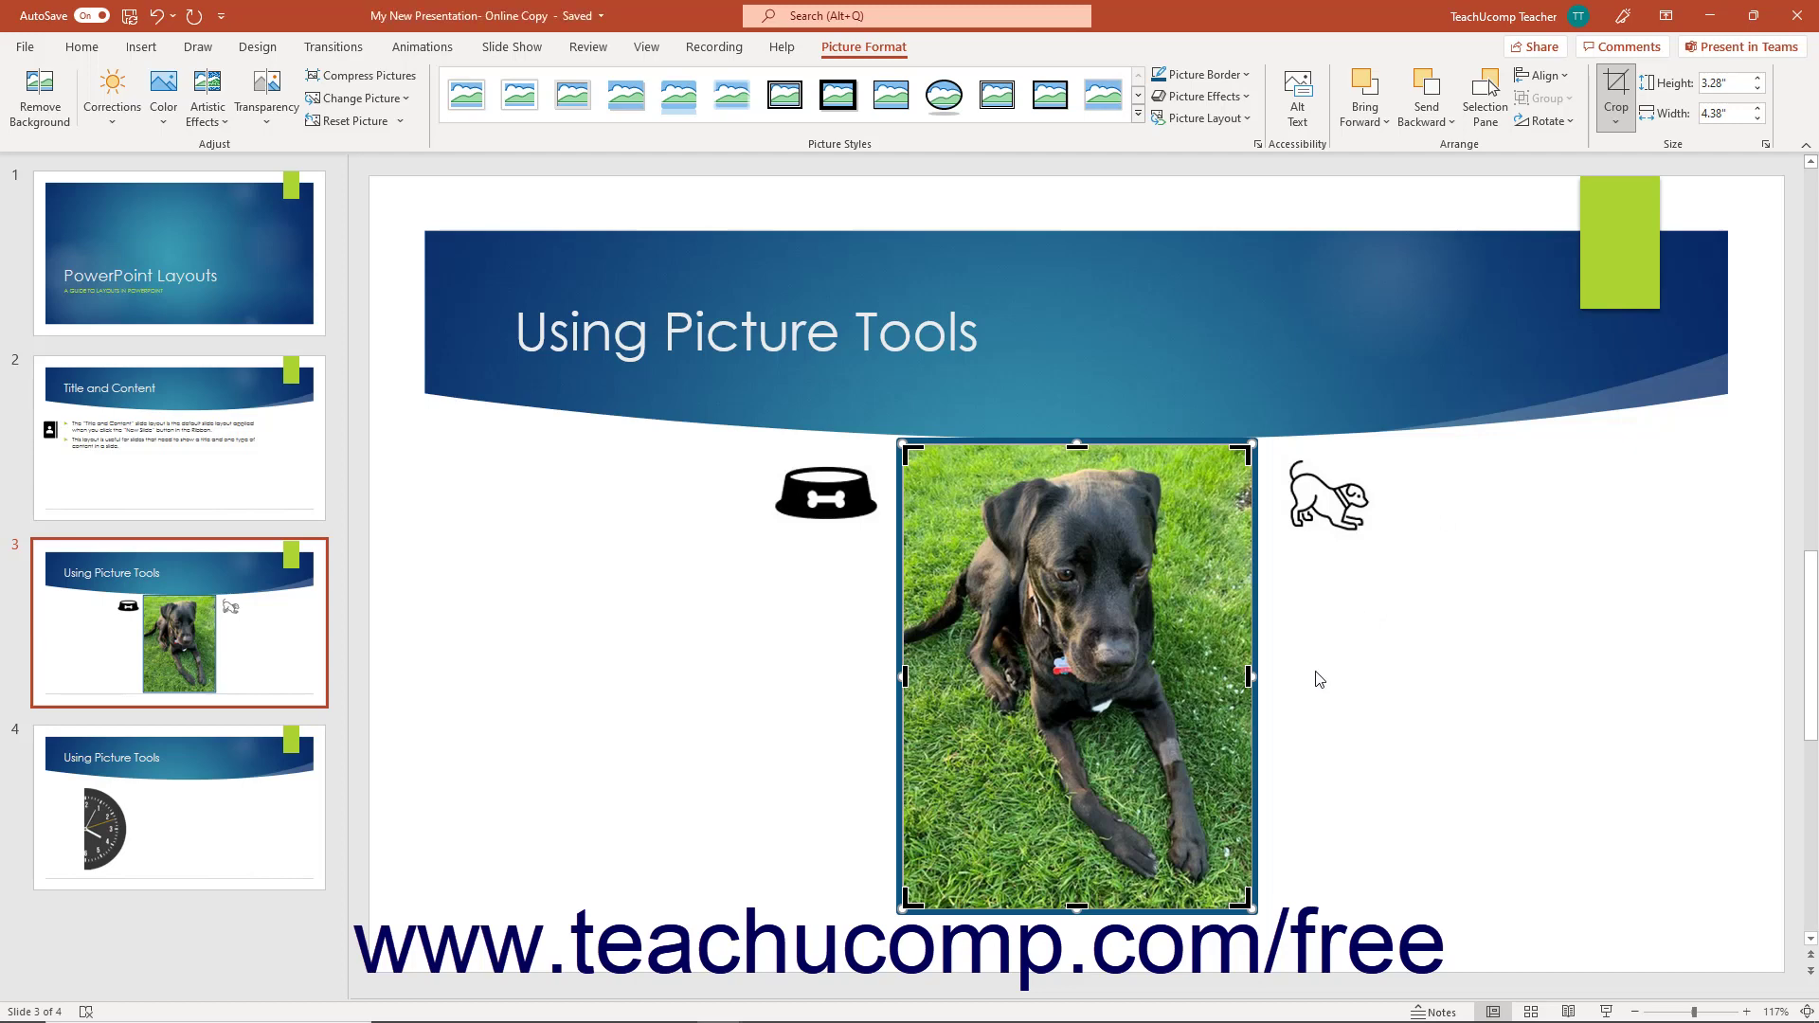
Crop a strip off the bottom and right edges of the dog photo.
drag(1077, 908, 1077, 886)
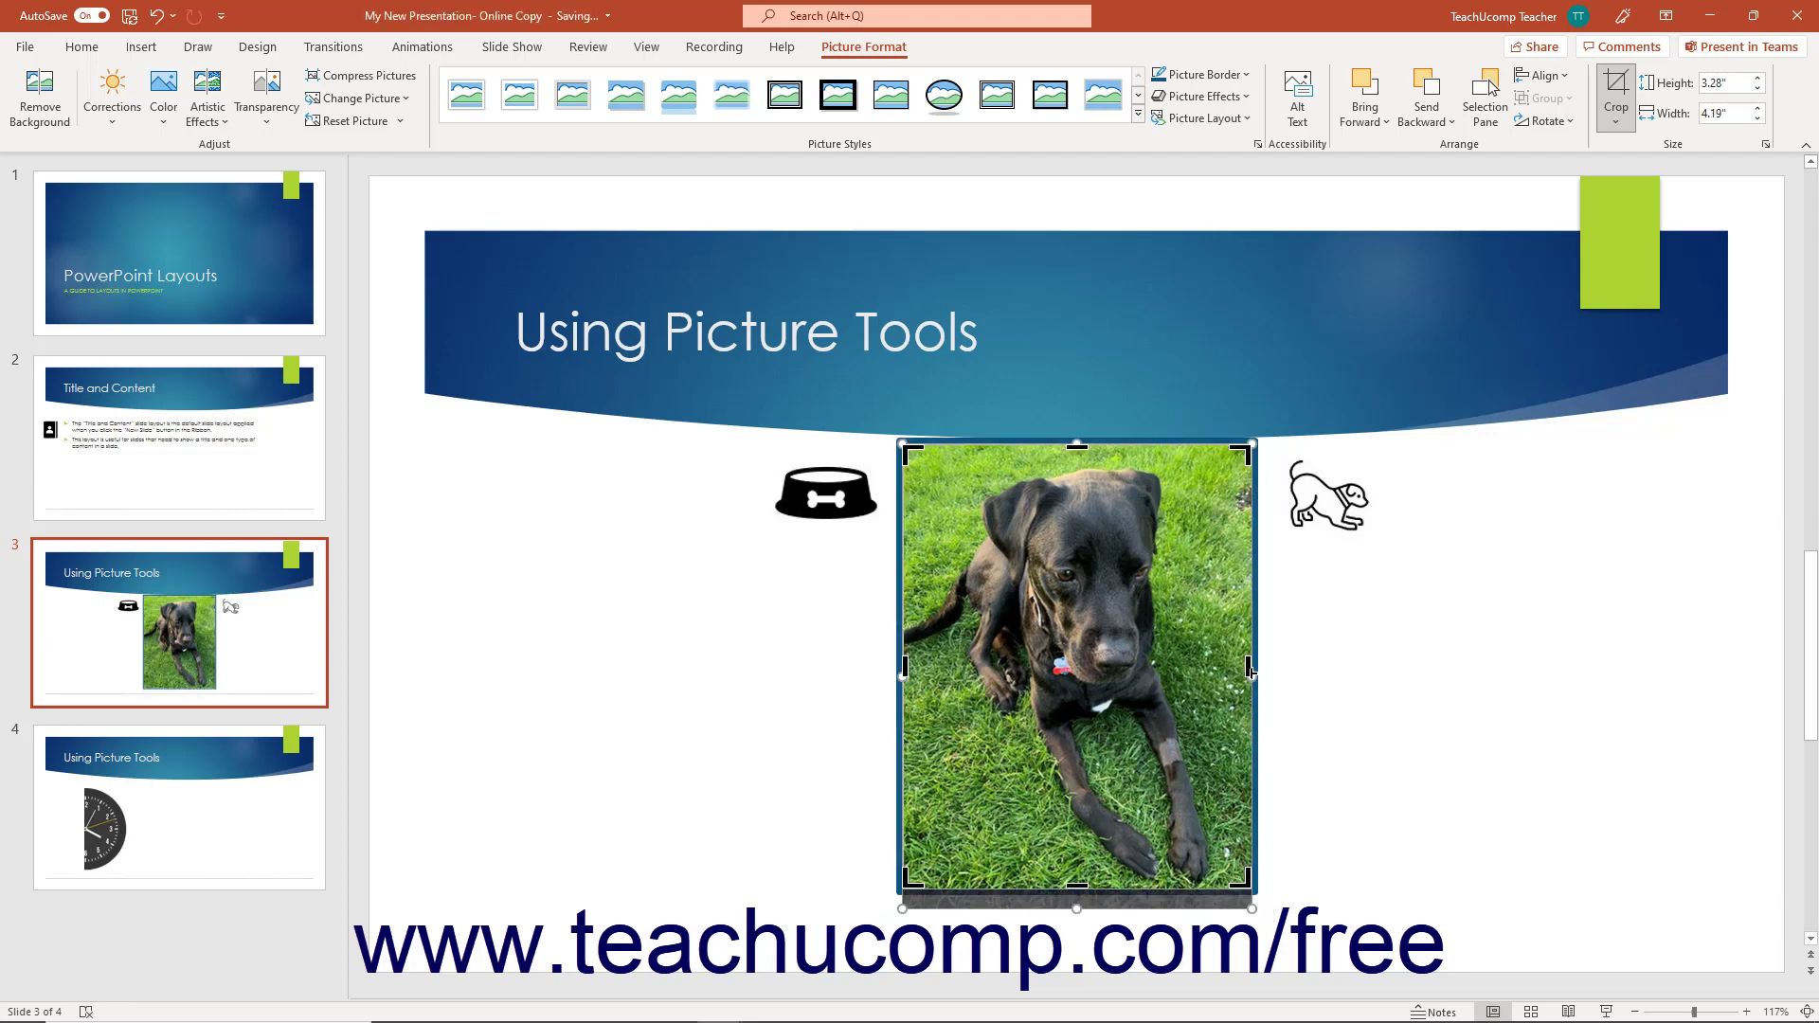
drag(1249, 669, 1216, 680)
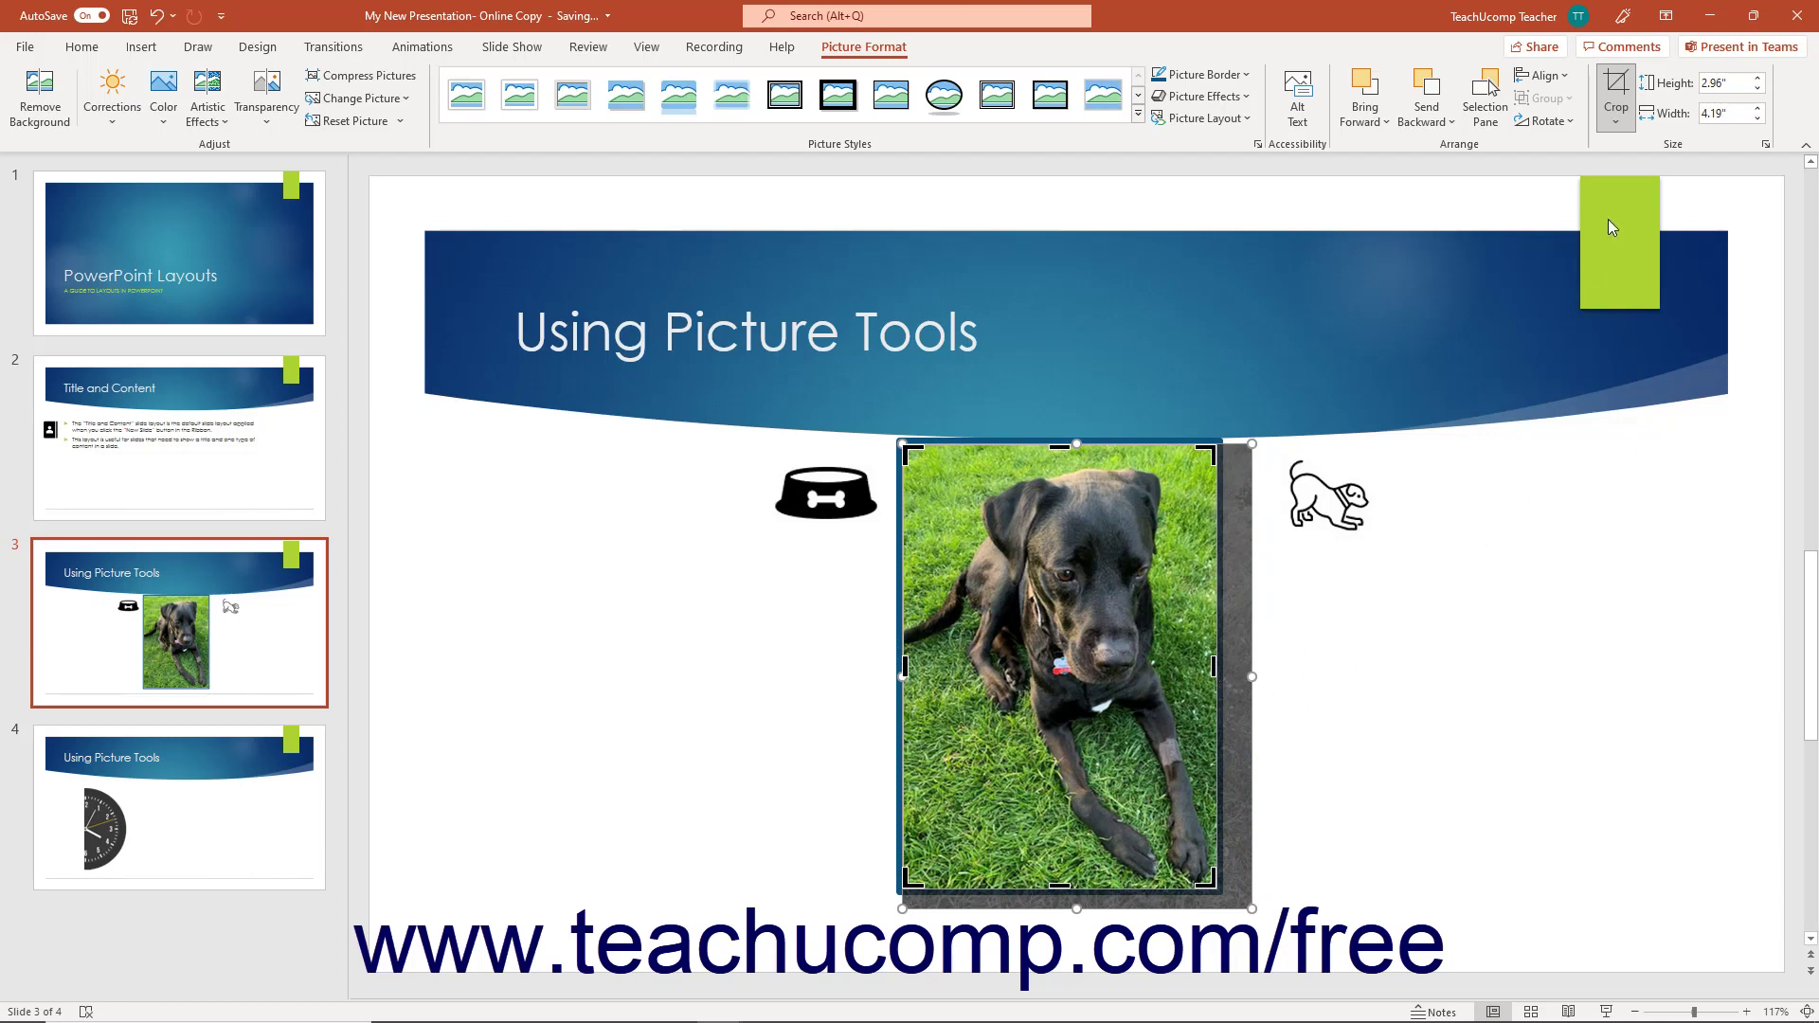
click(1620, 84)
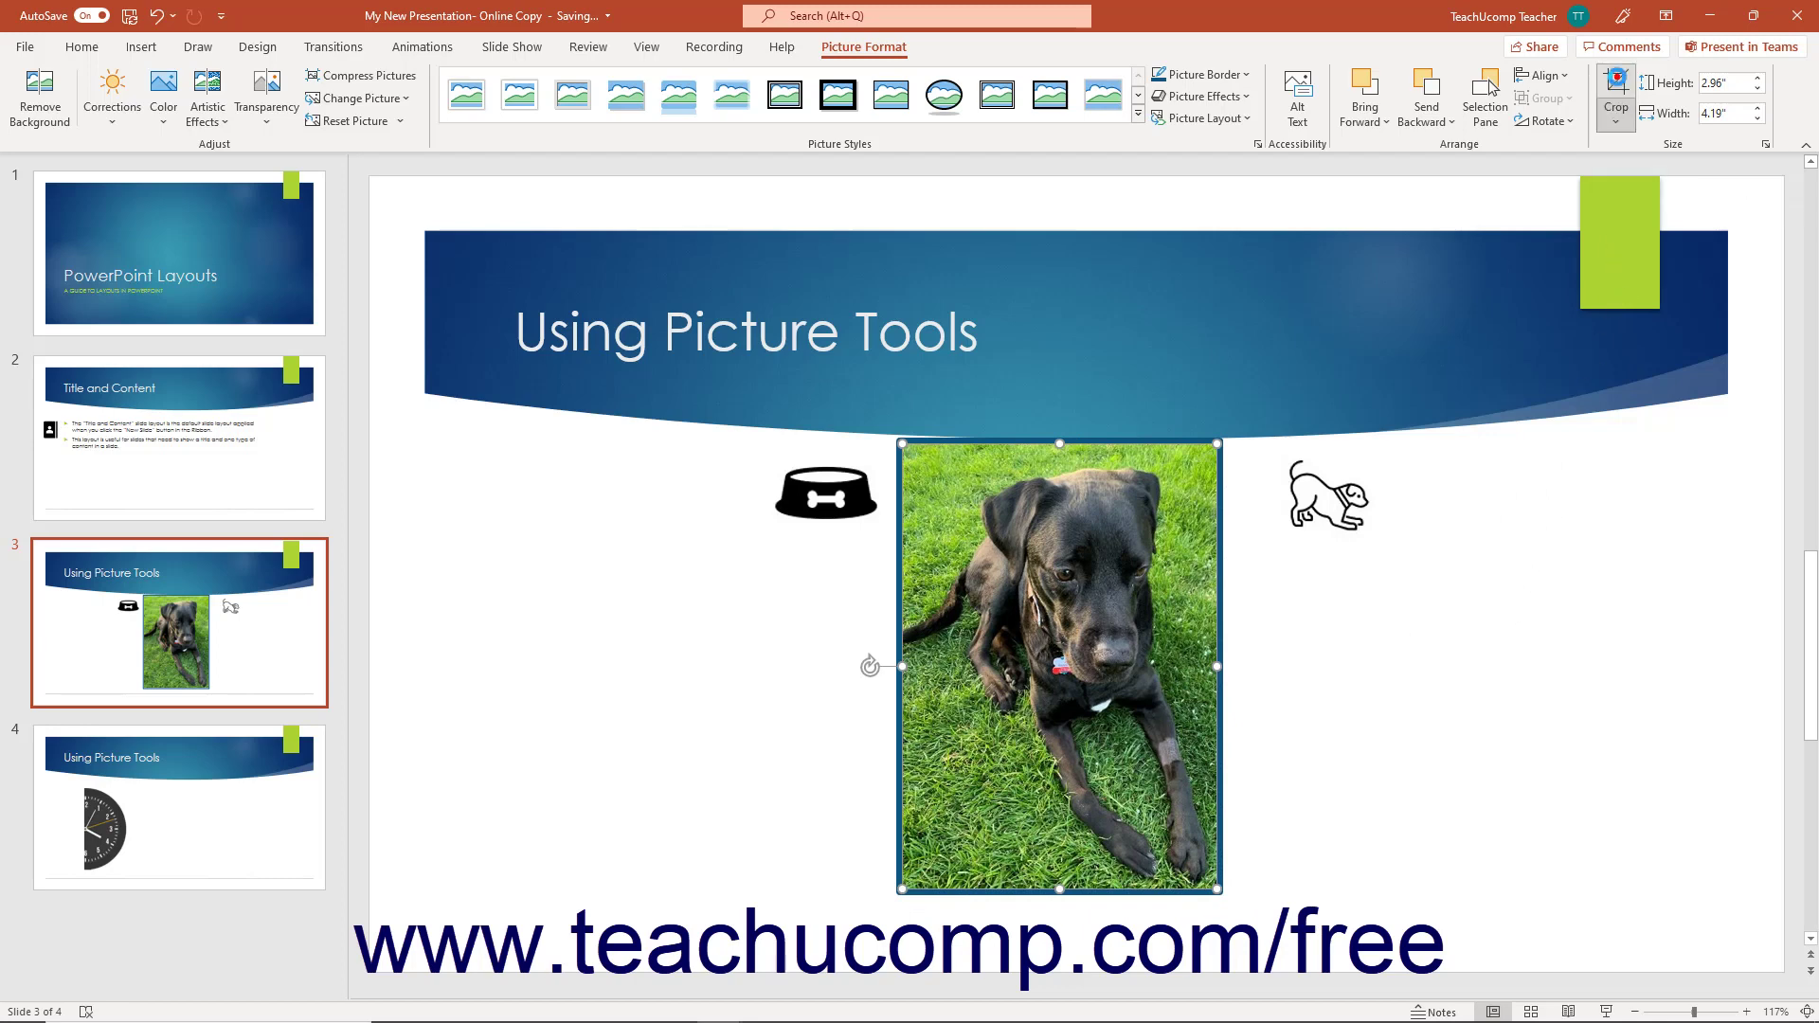
Re-crop the photo, restoring some right and bottom edge to leave it 3.14" by 4.24".
click(1618, 87)
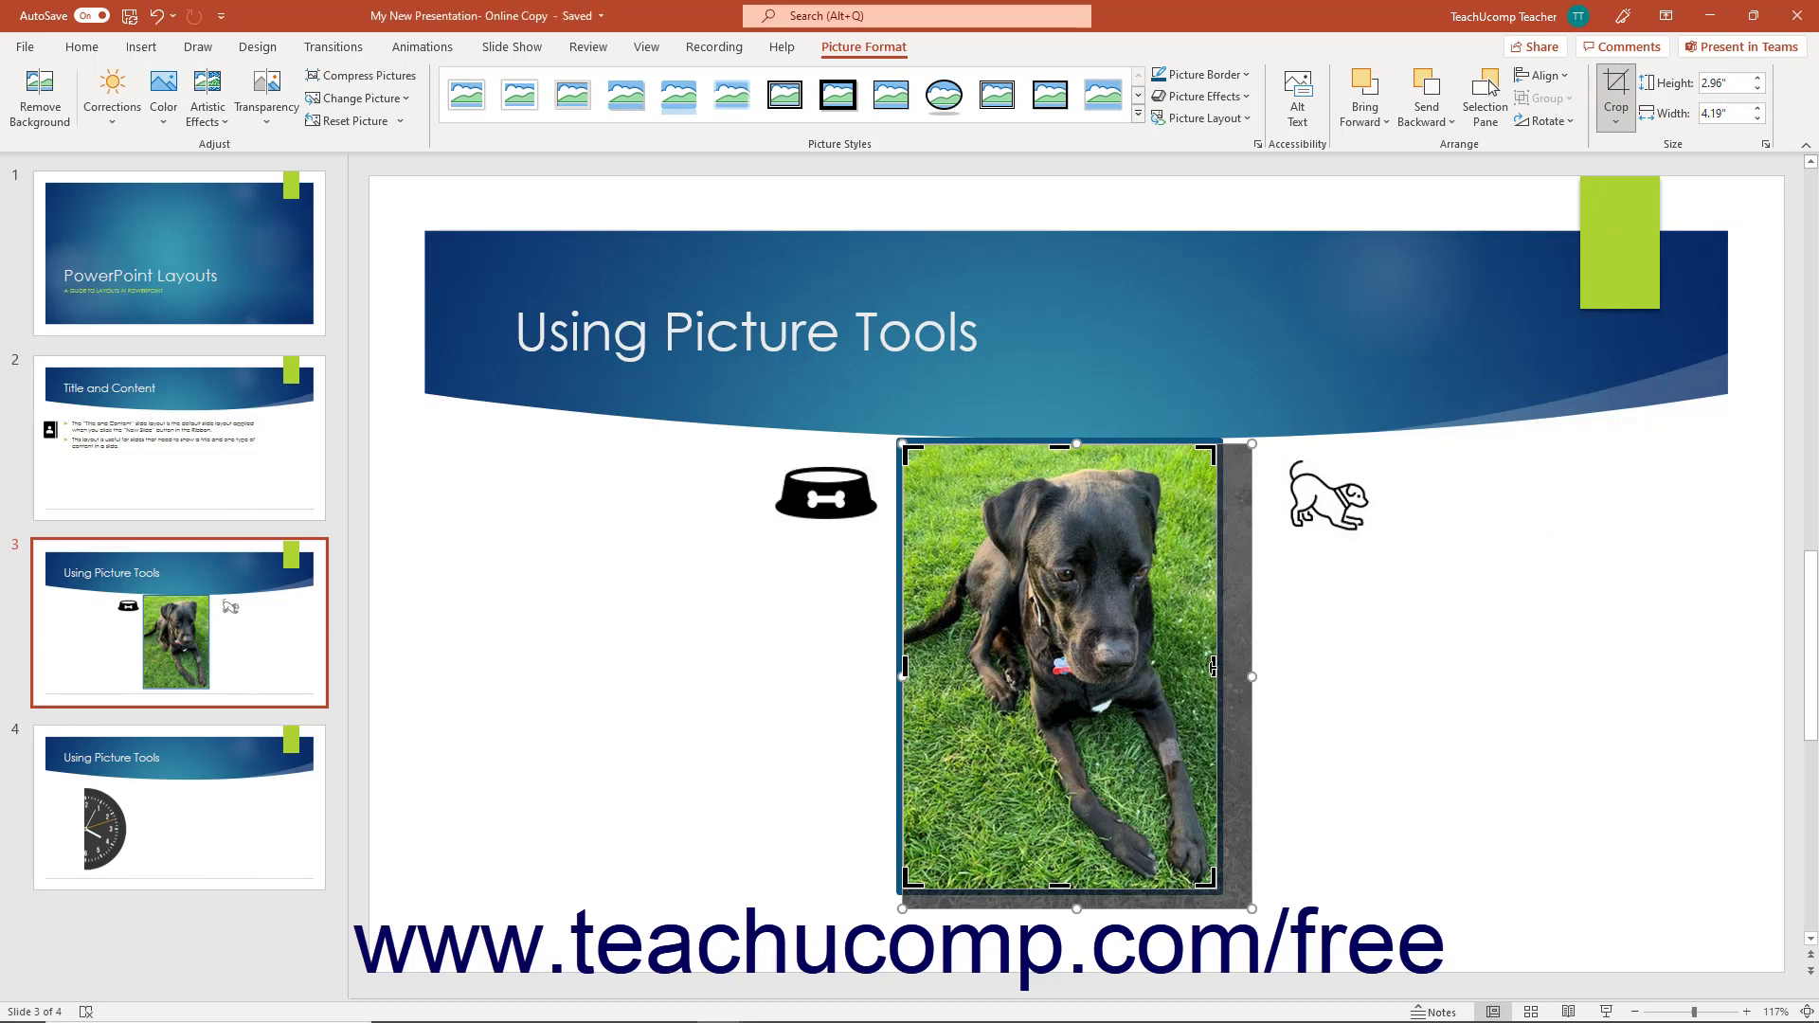
drag(1213, 667, 1232, 666)
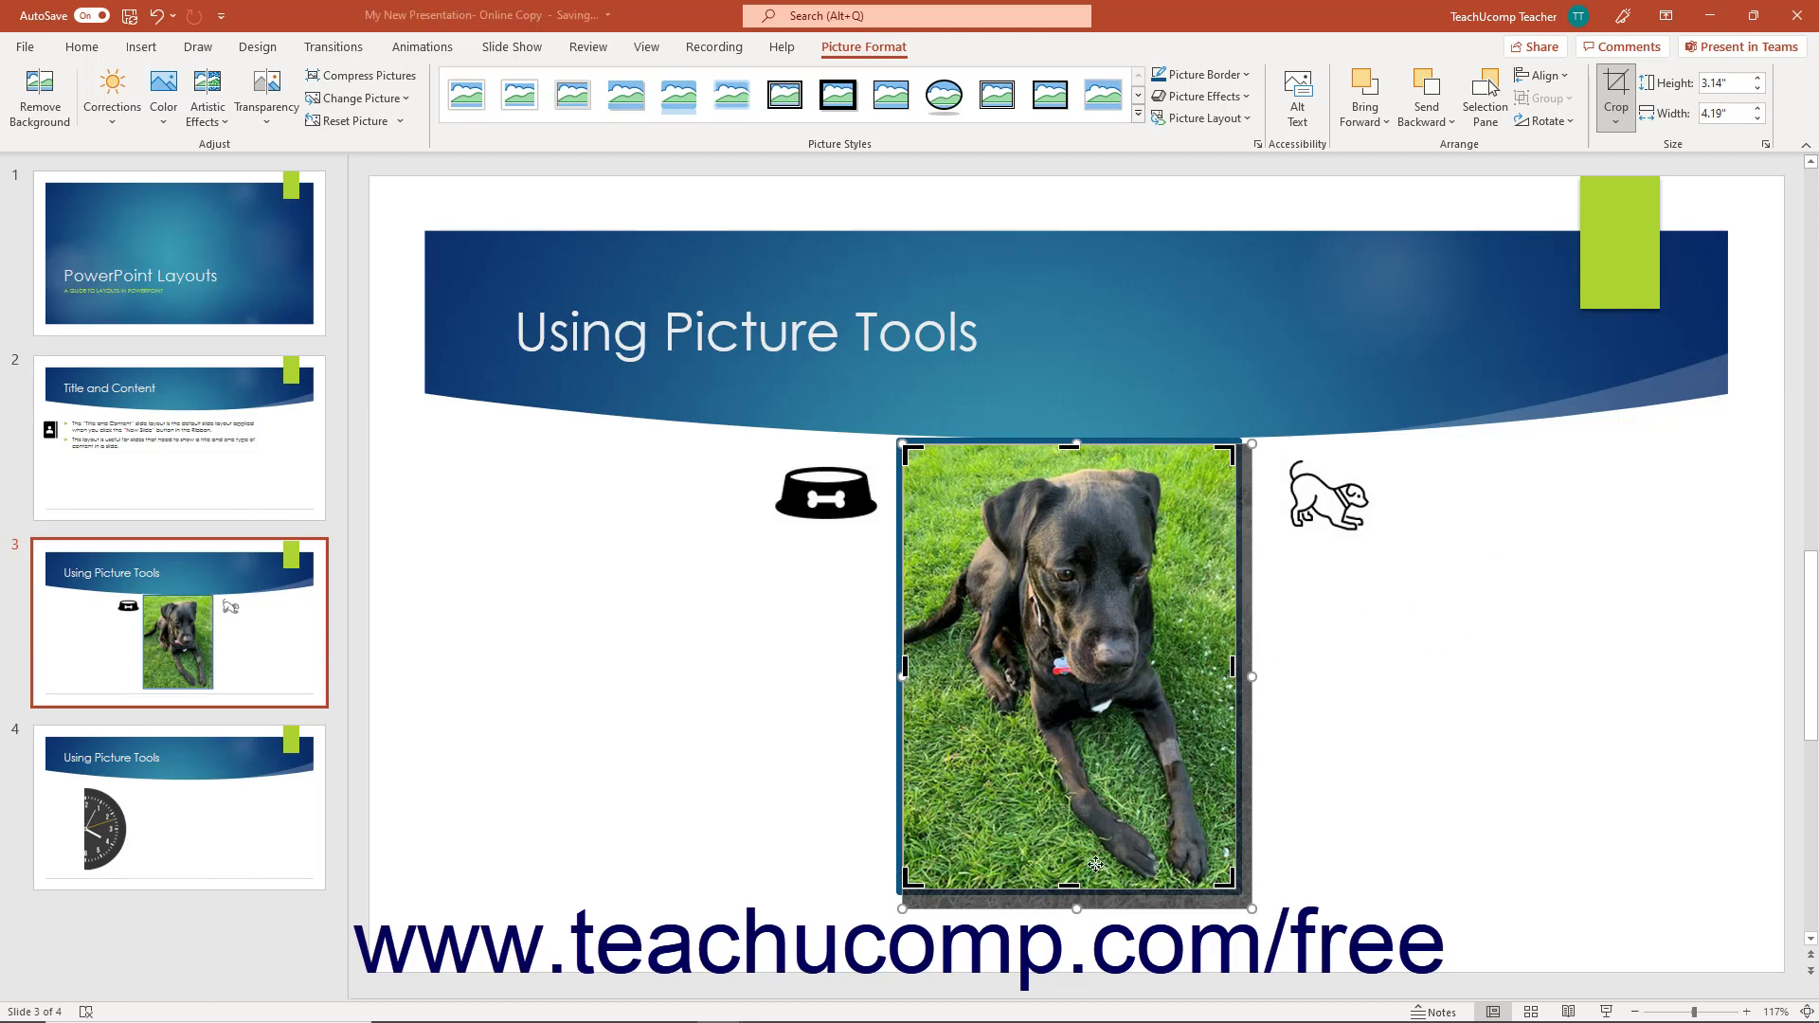
drag(1071, 887, 1071, 893)
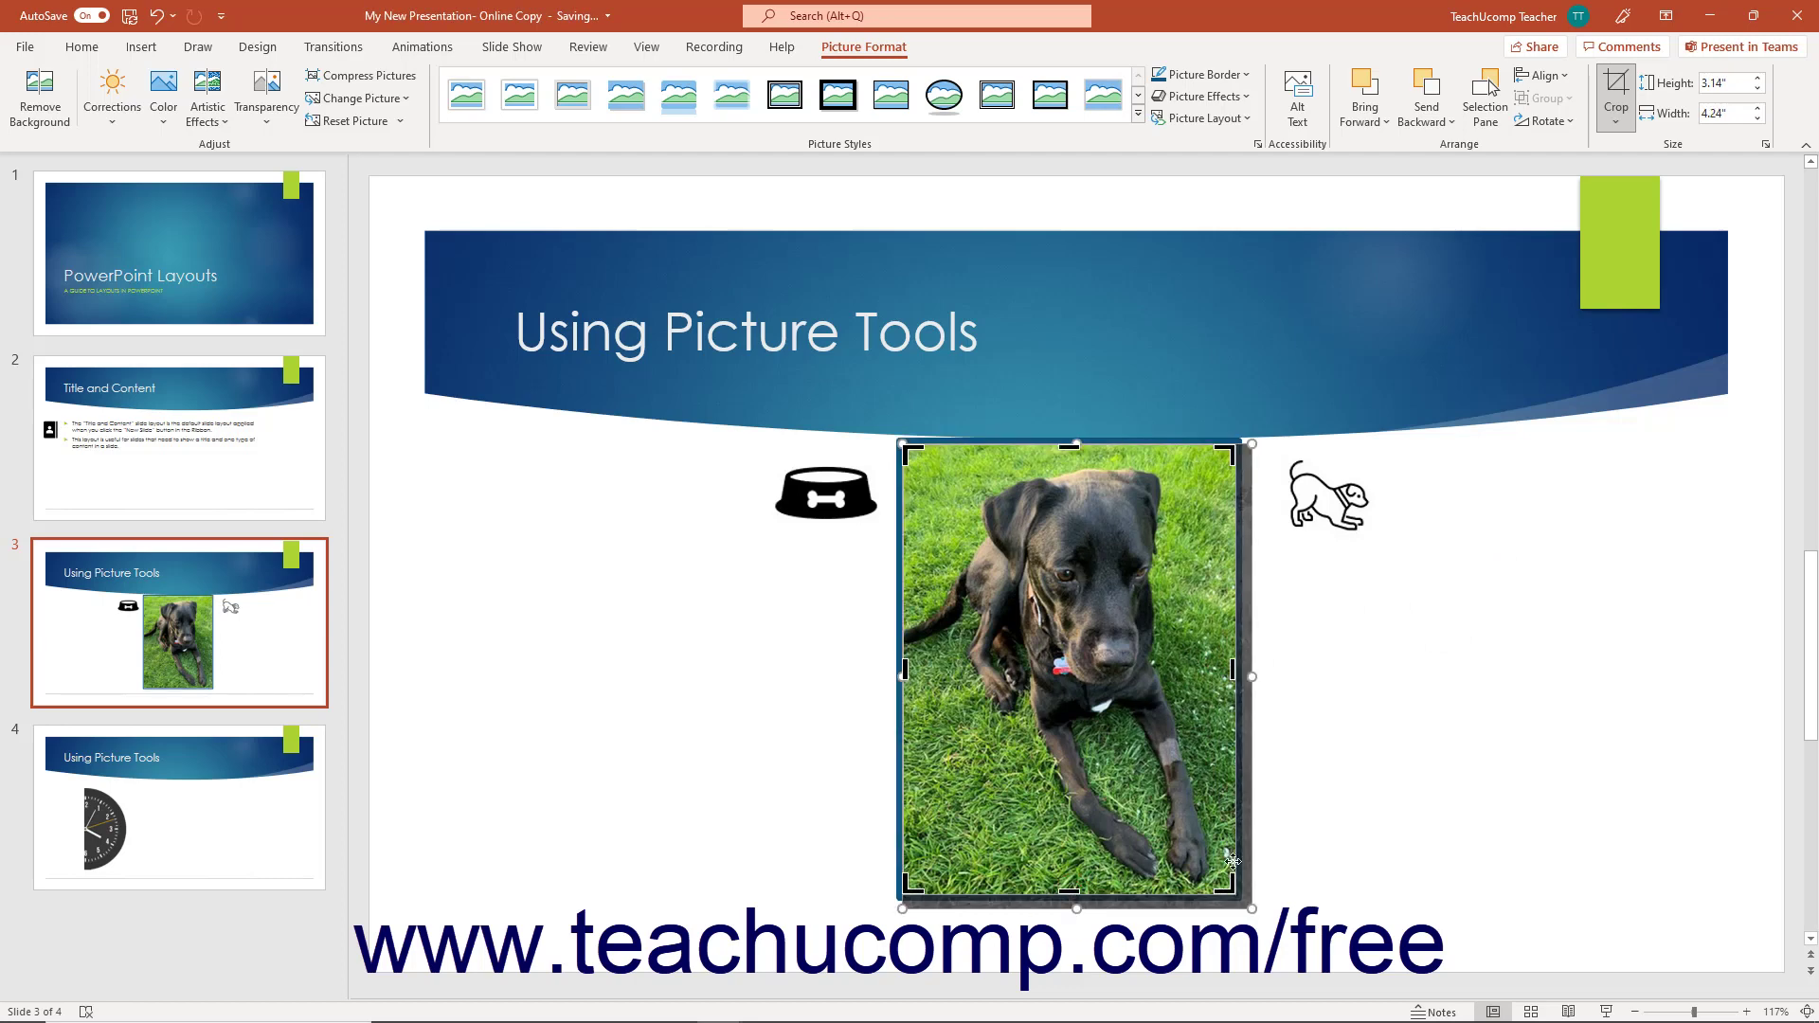
click(1617, 90)
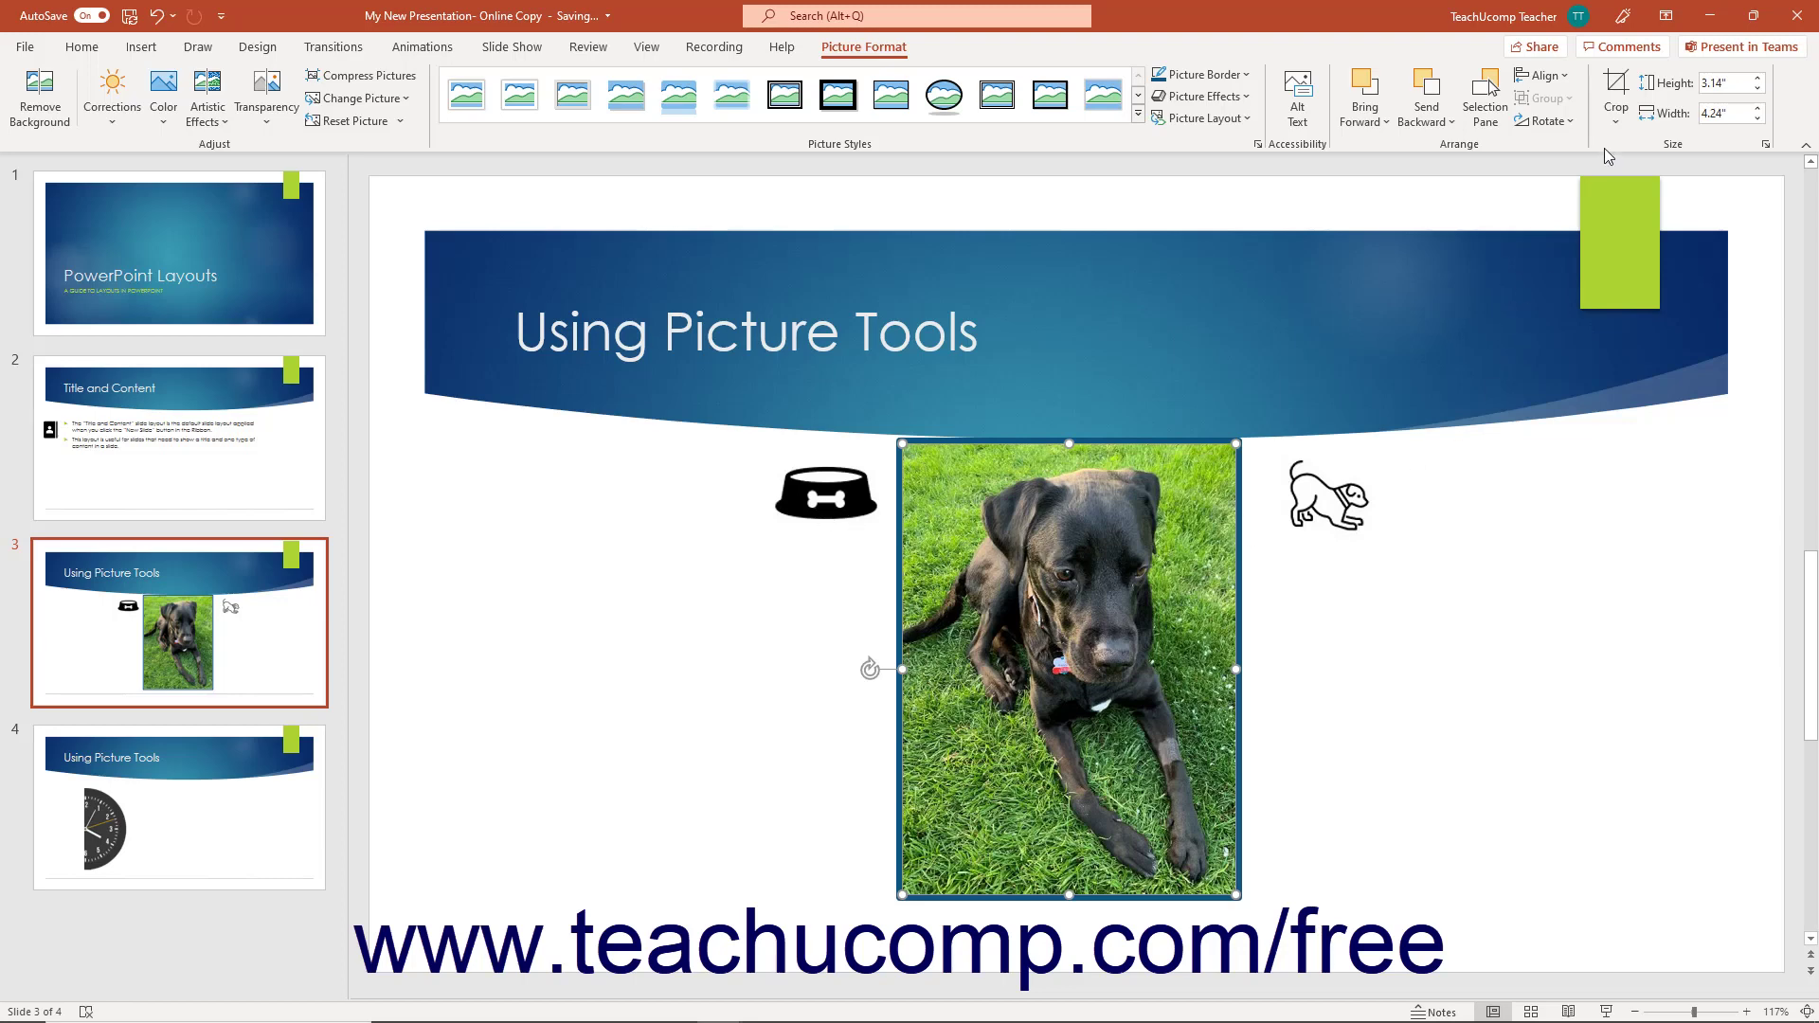
click(1616, 121)
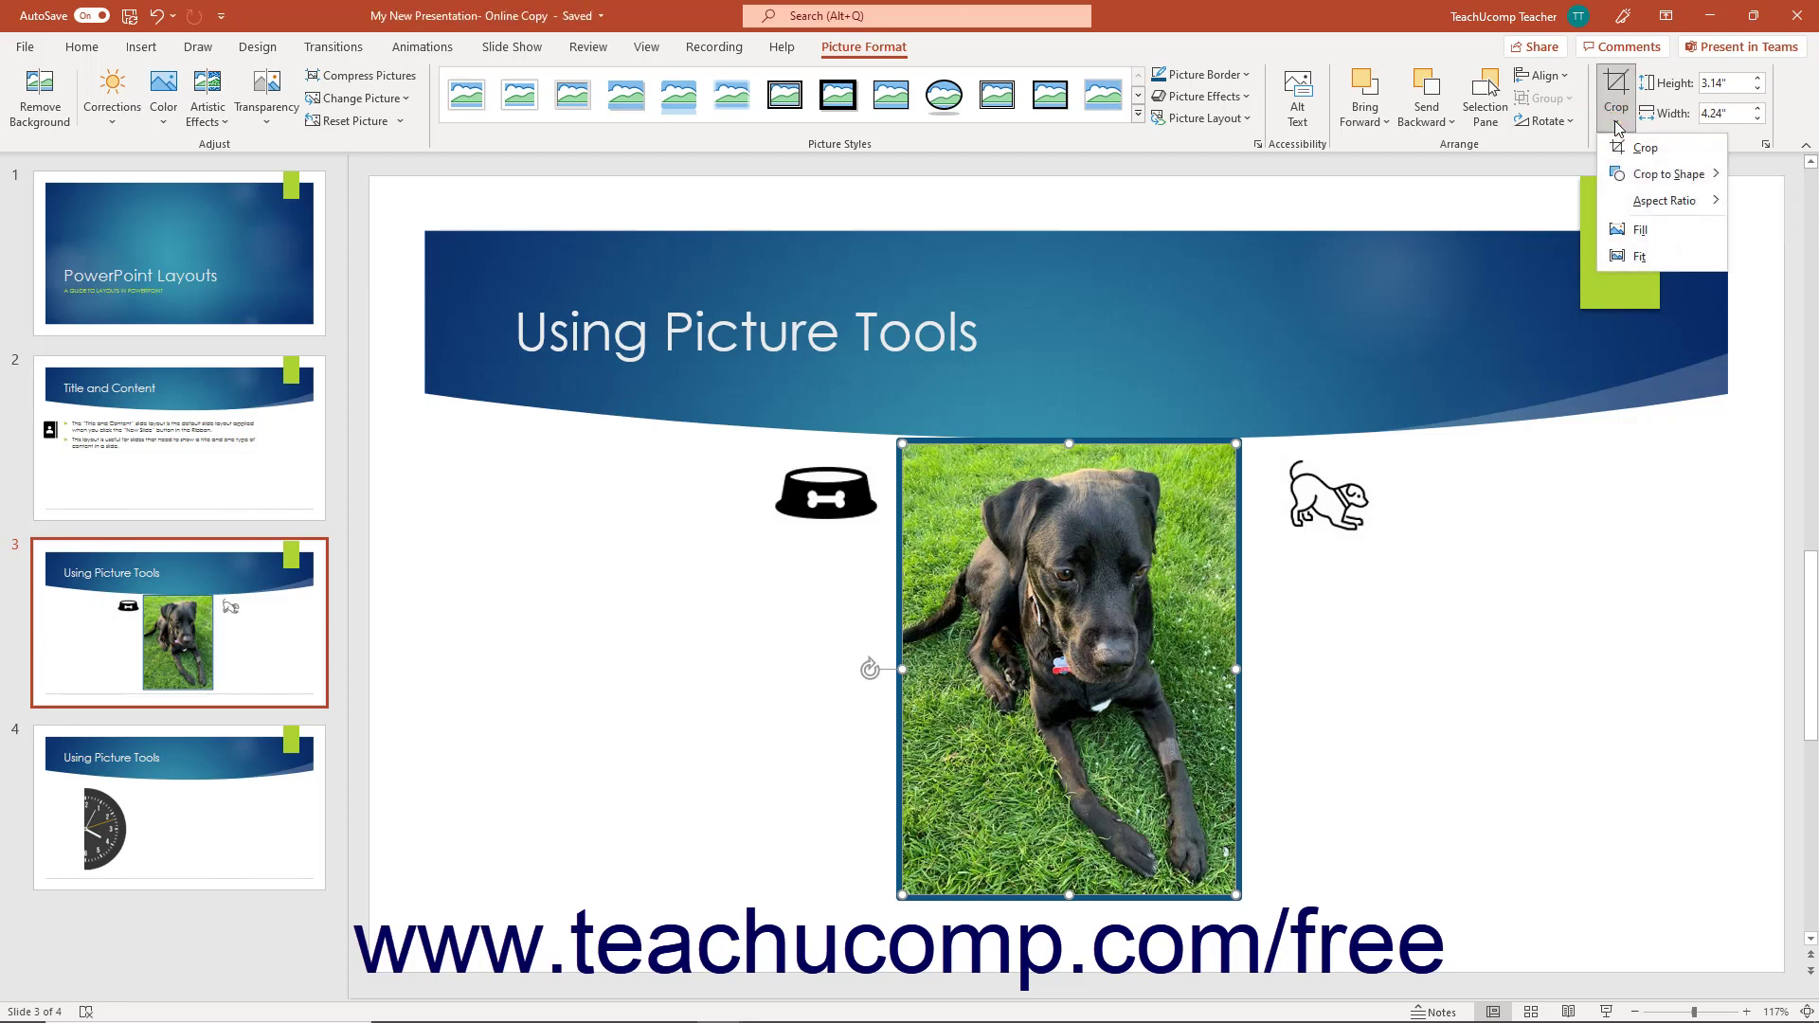
mouse_move(1616, 180)
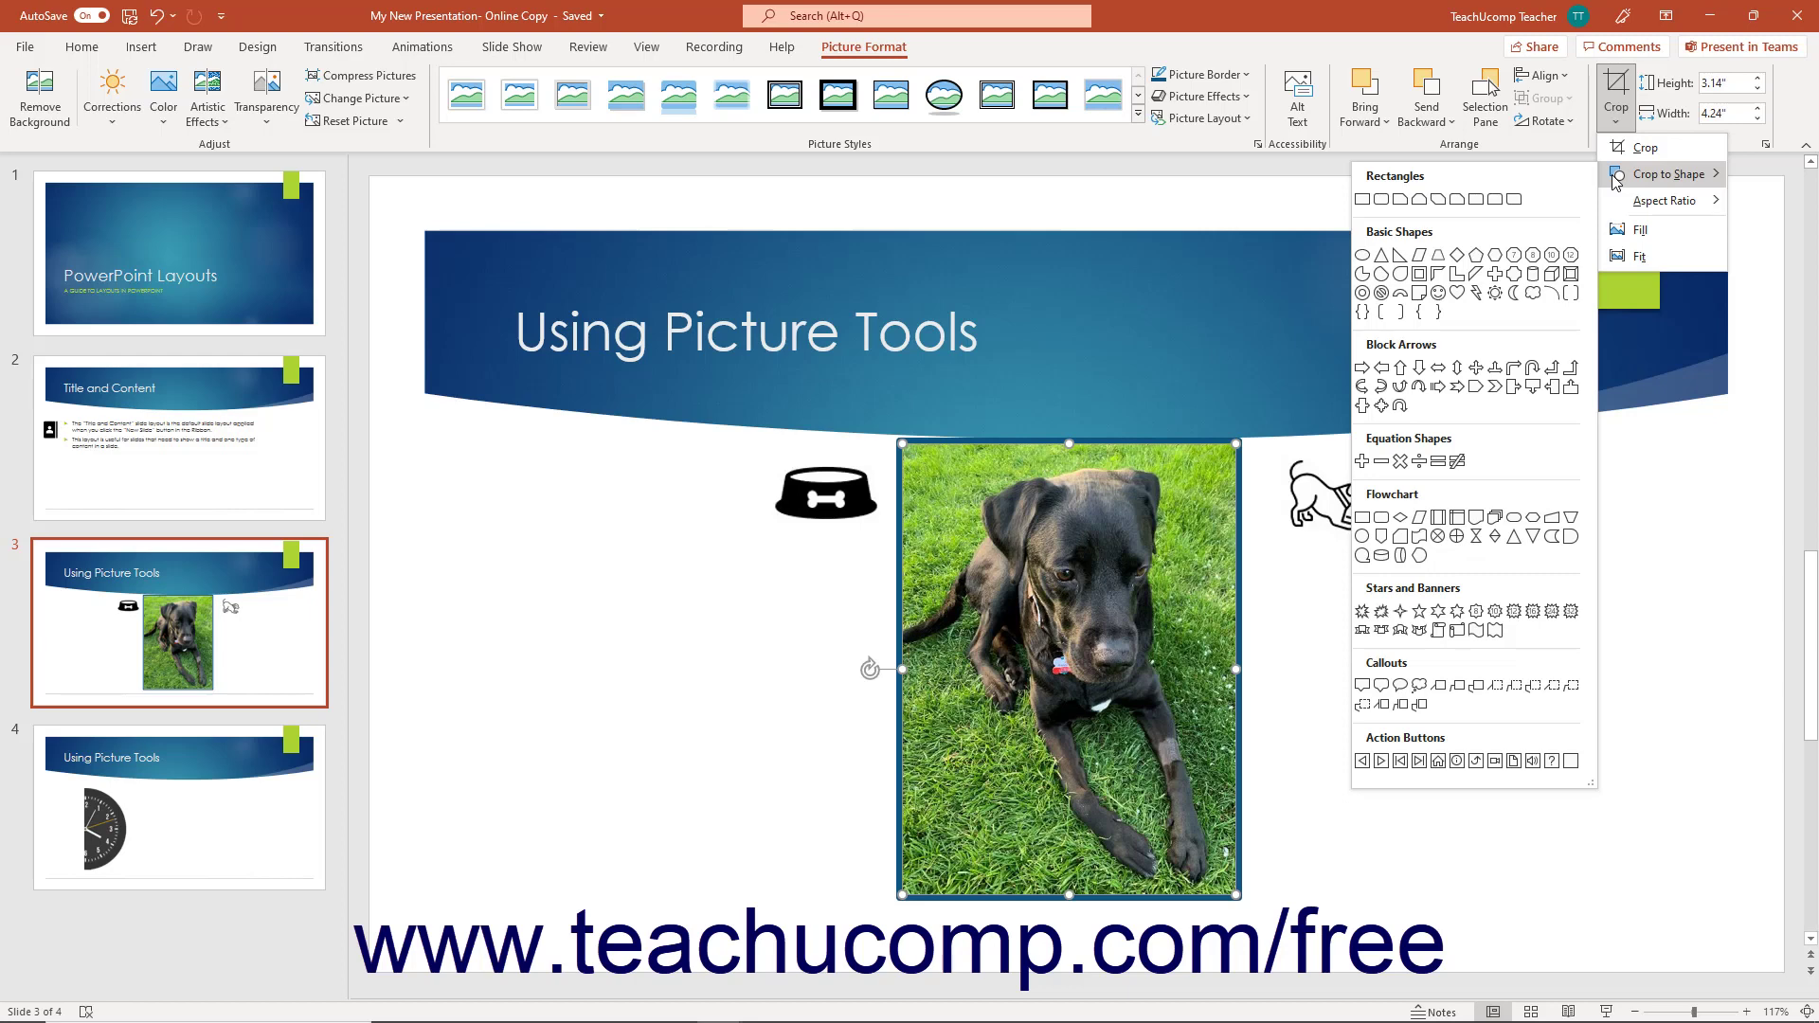
click(1454, 292)
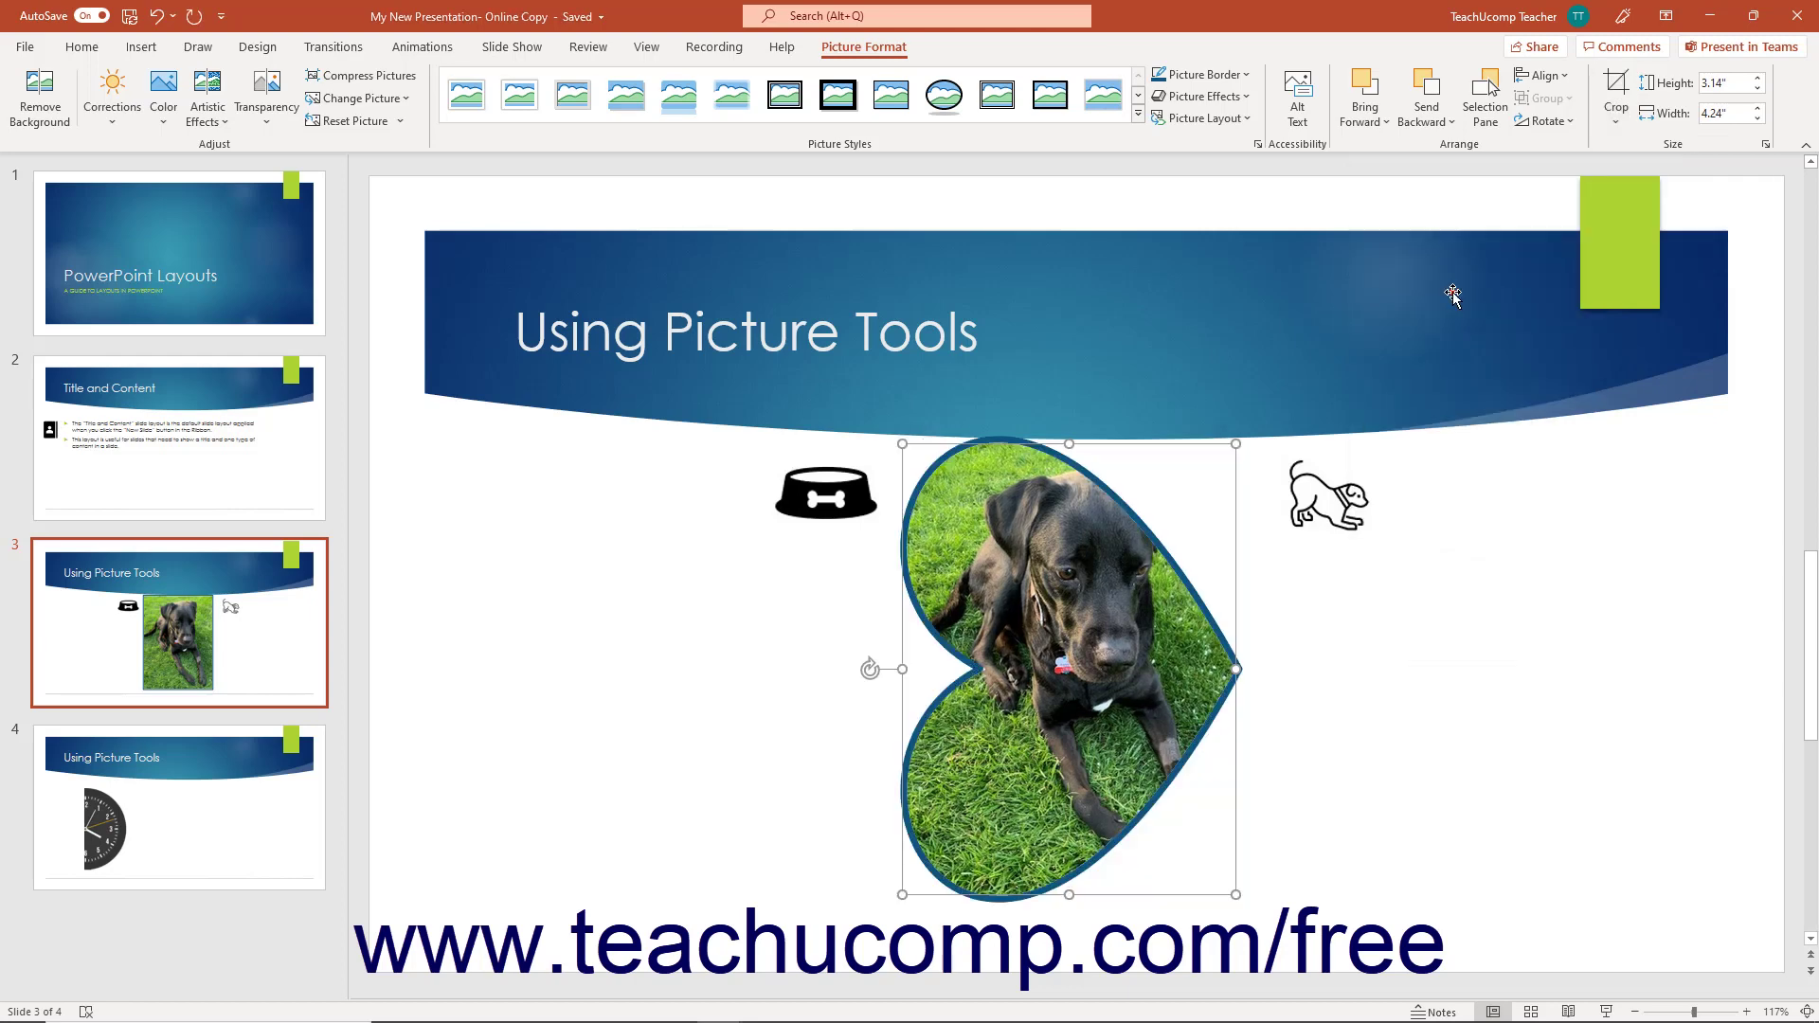
click(157, 17)
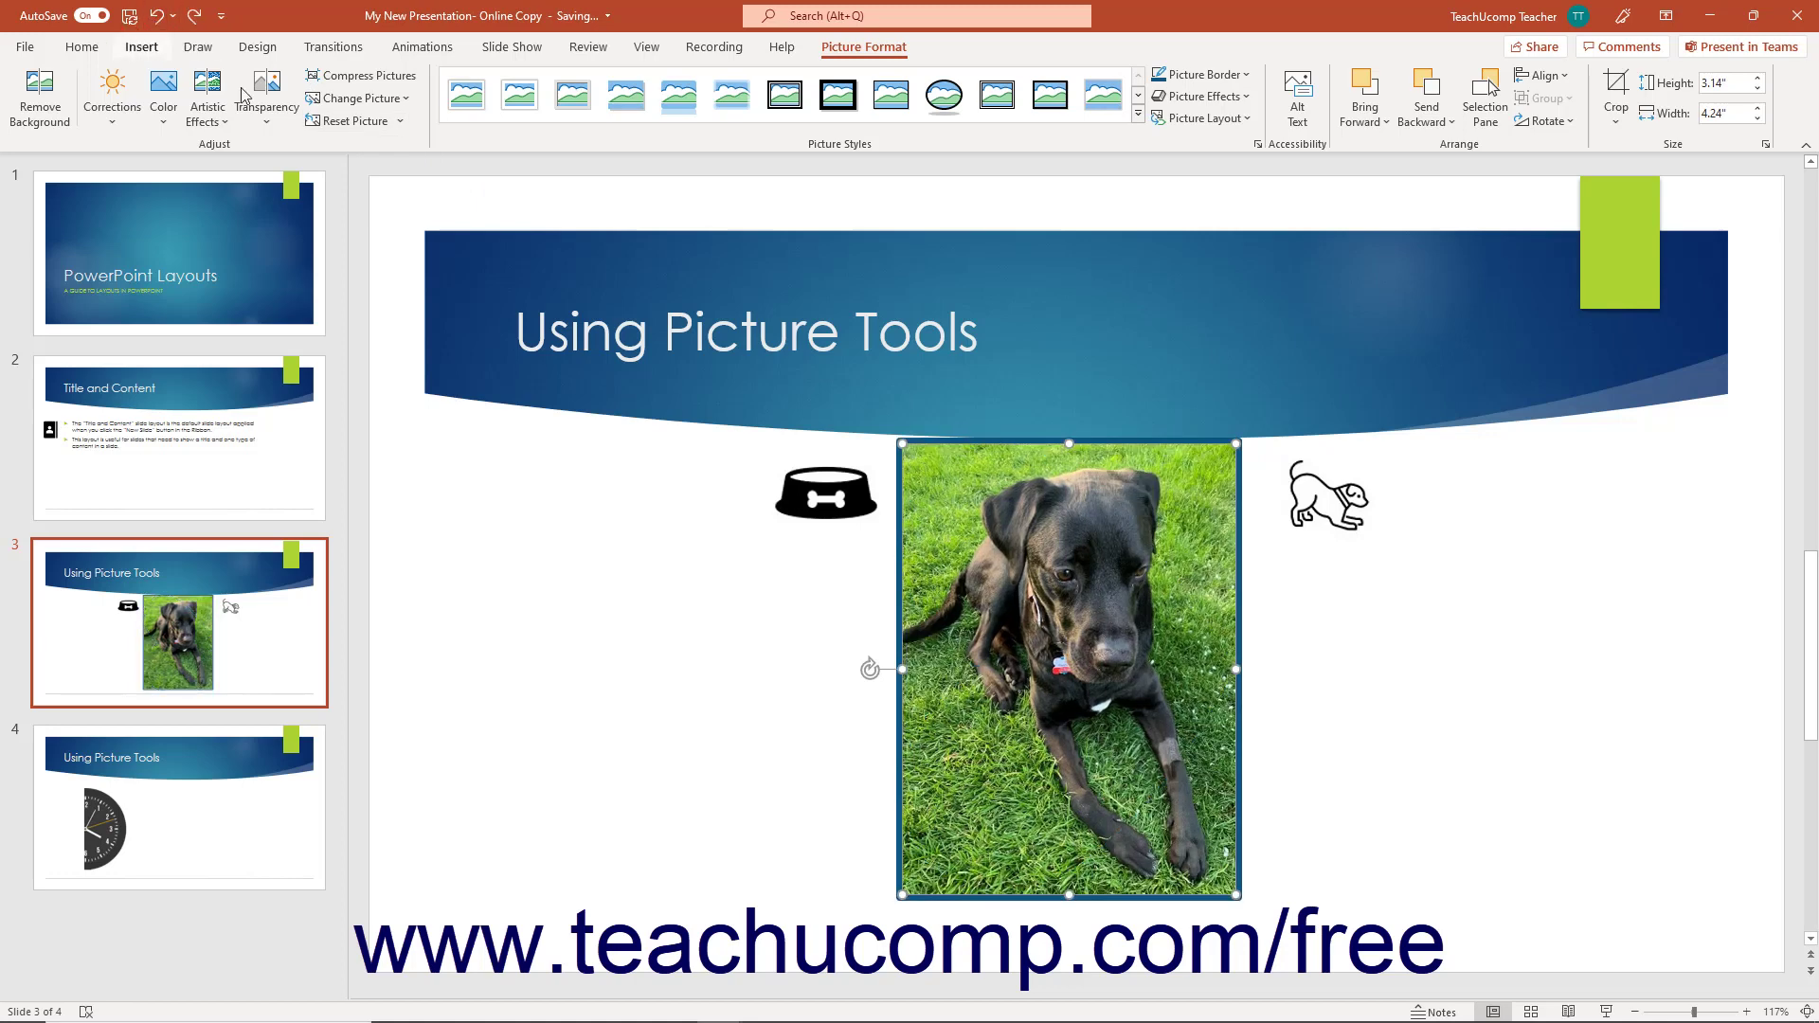
click(1610, 127)
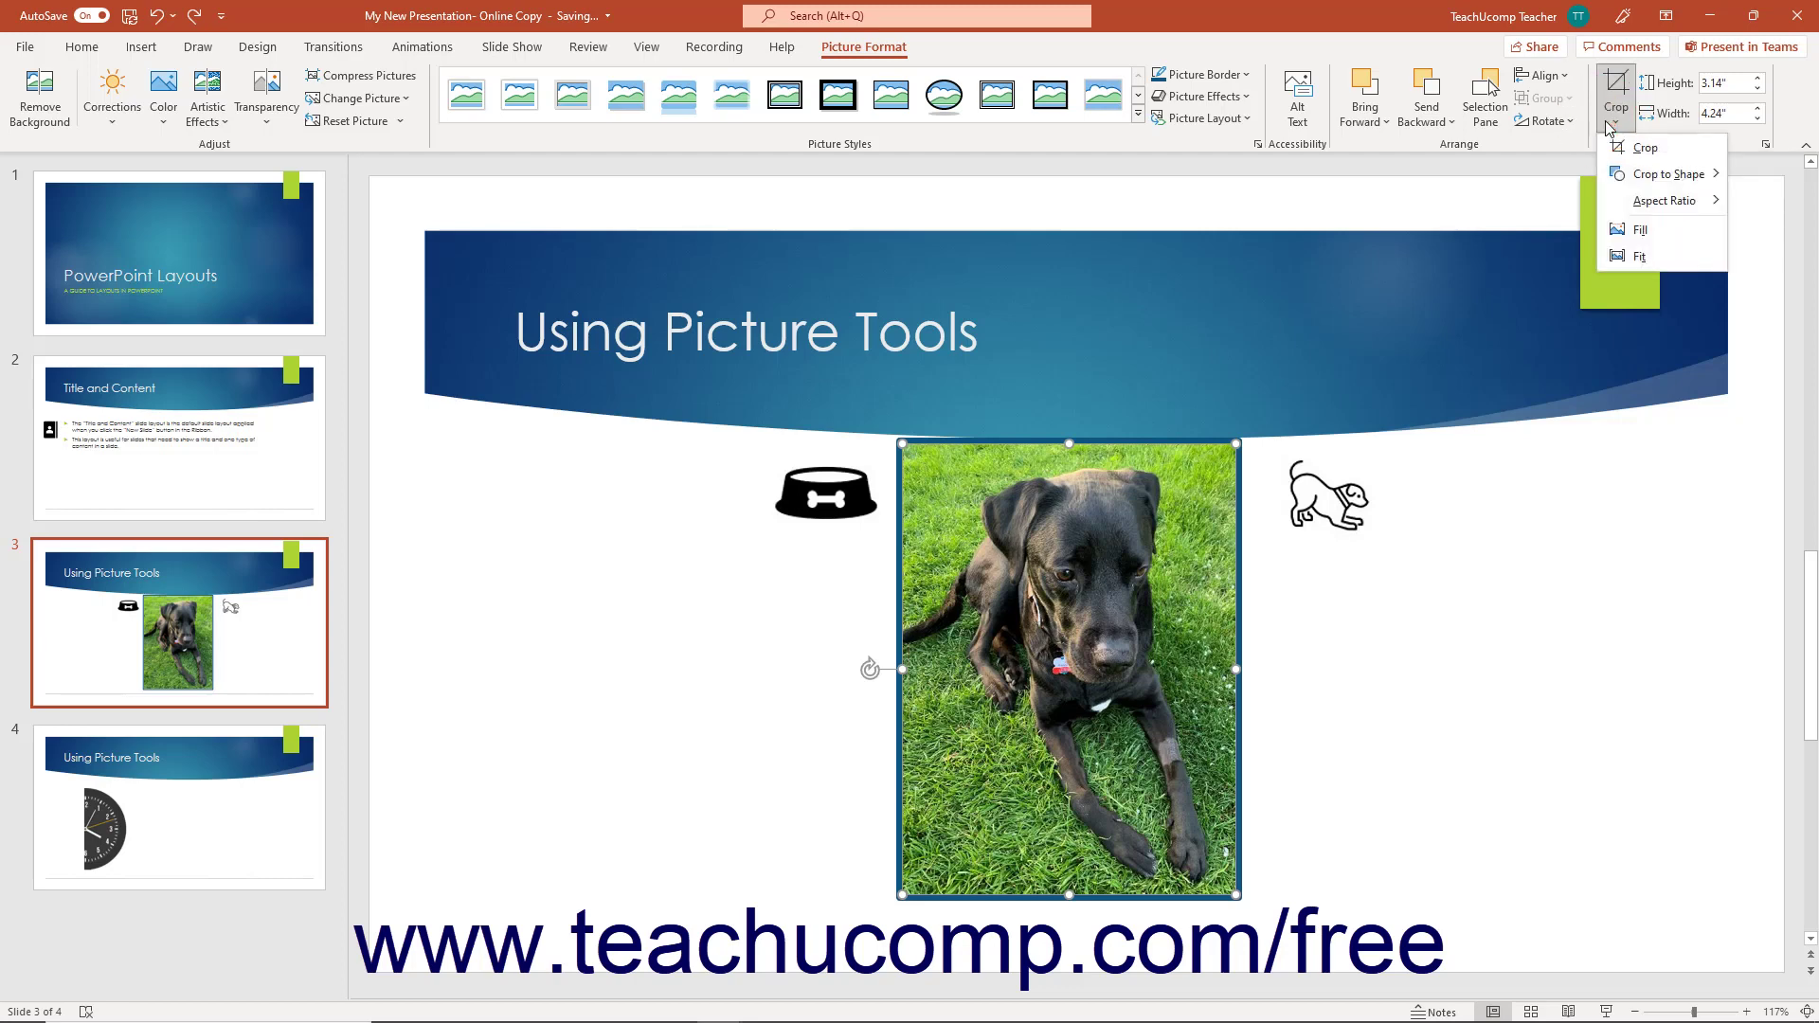
mouse_move(1620, 202)
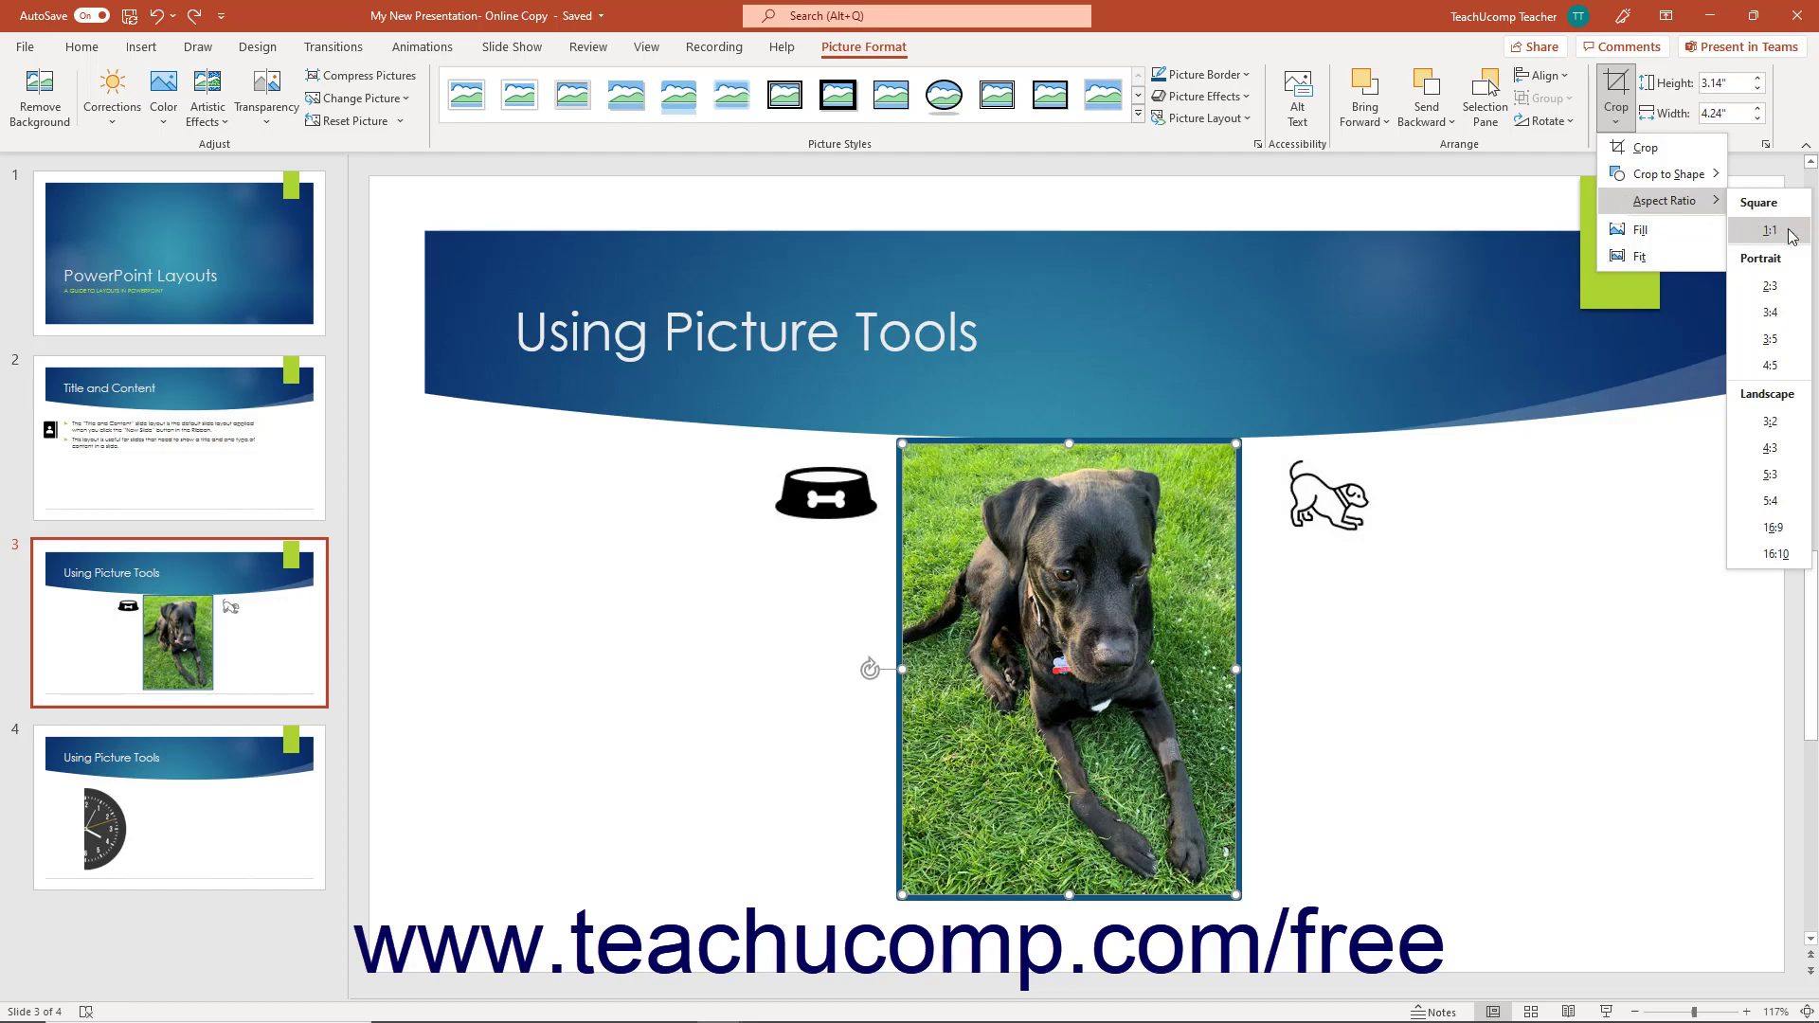
click(1803, 341)
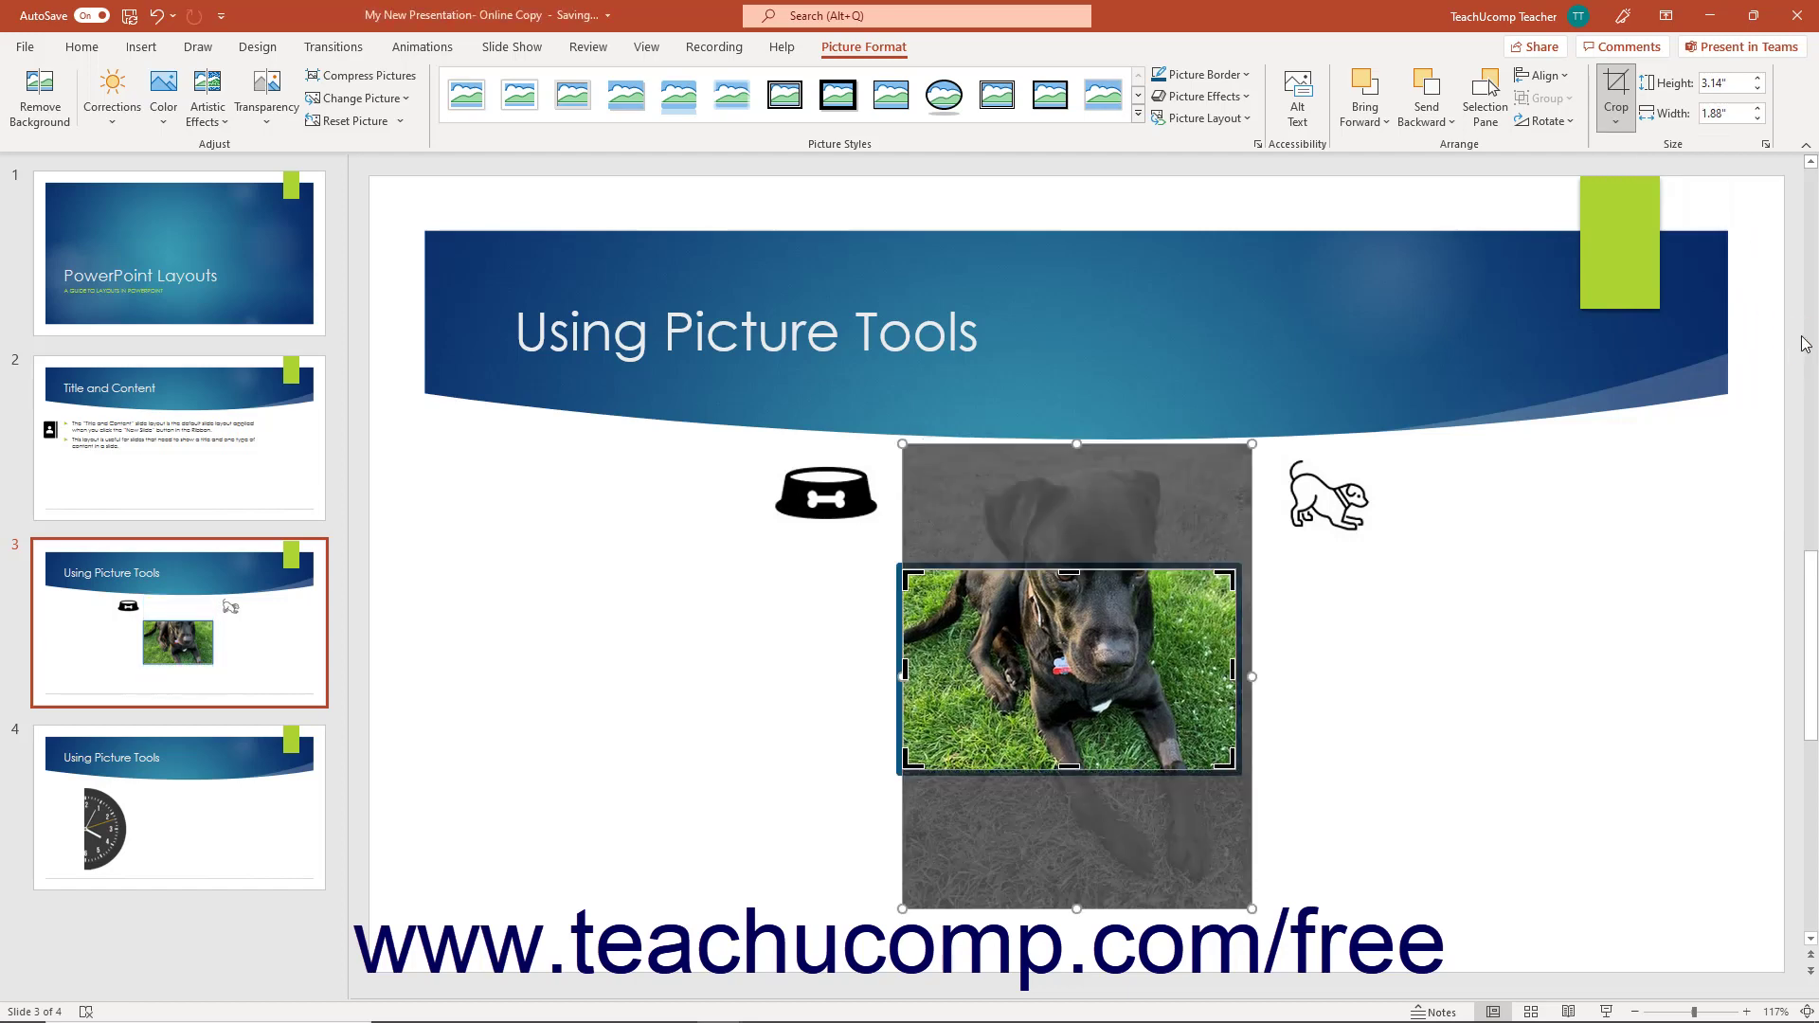
click(1601, 102)
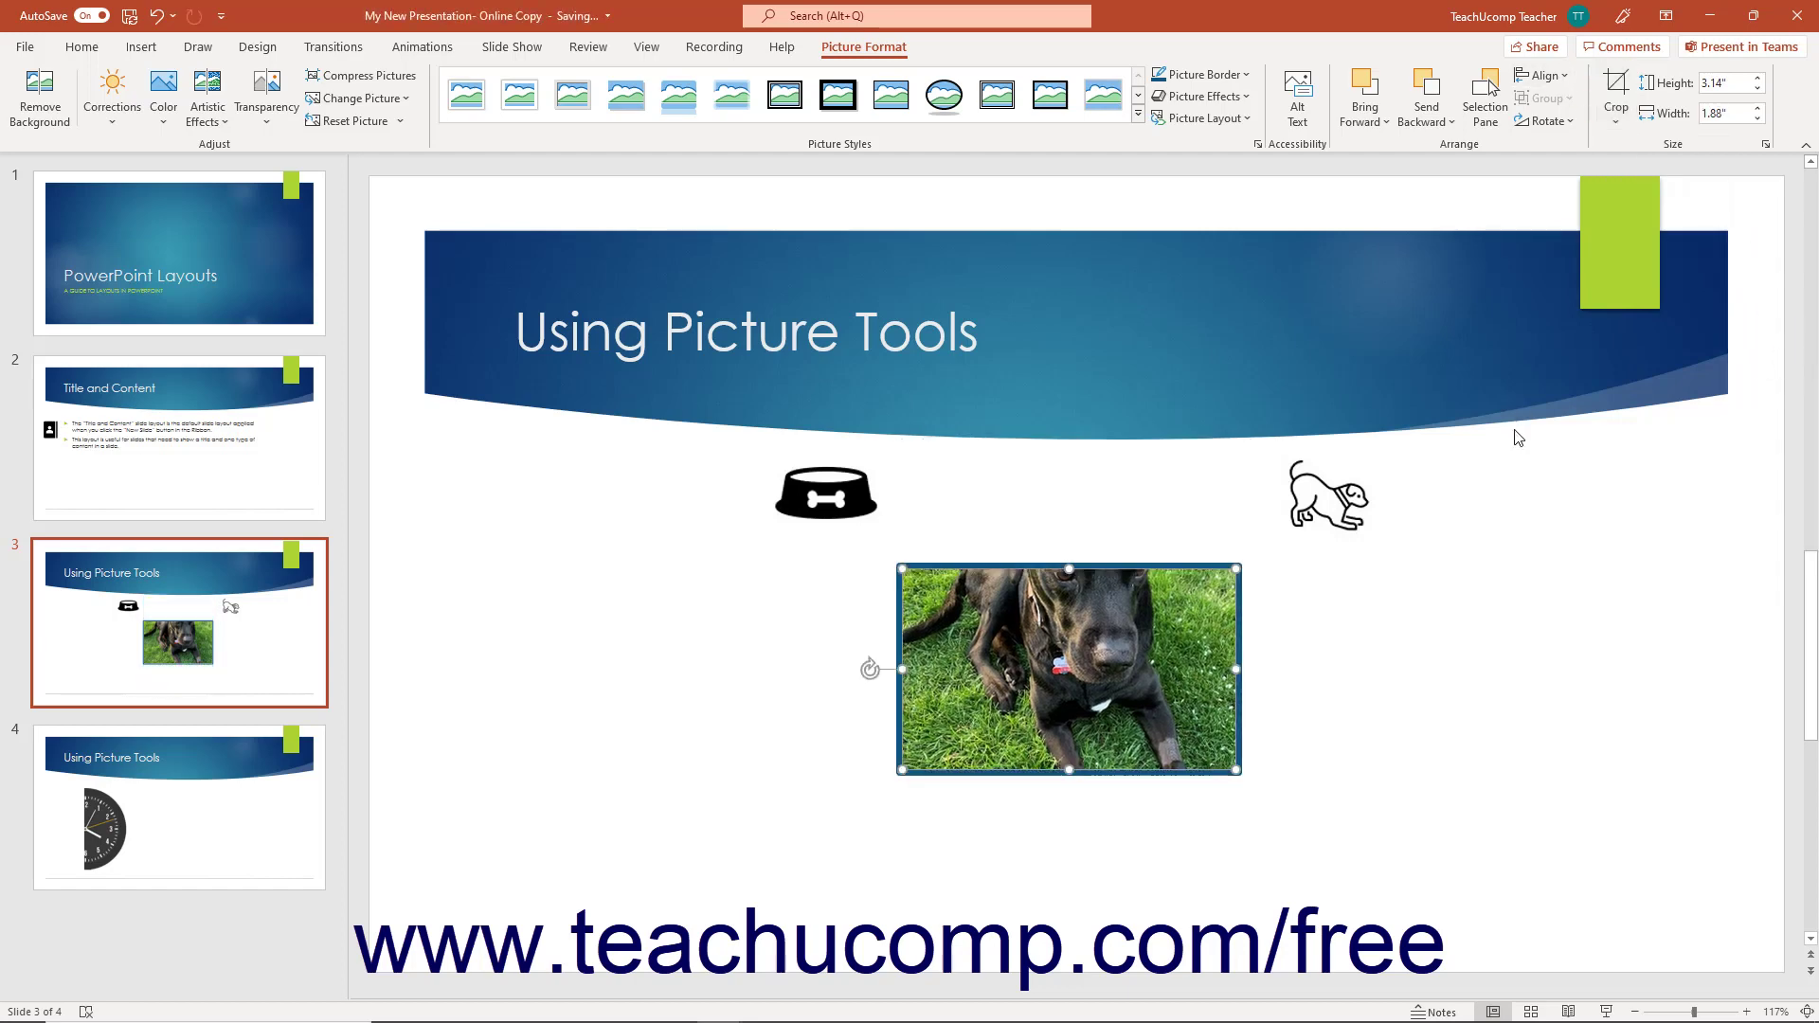
click(157, 16)
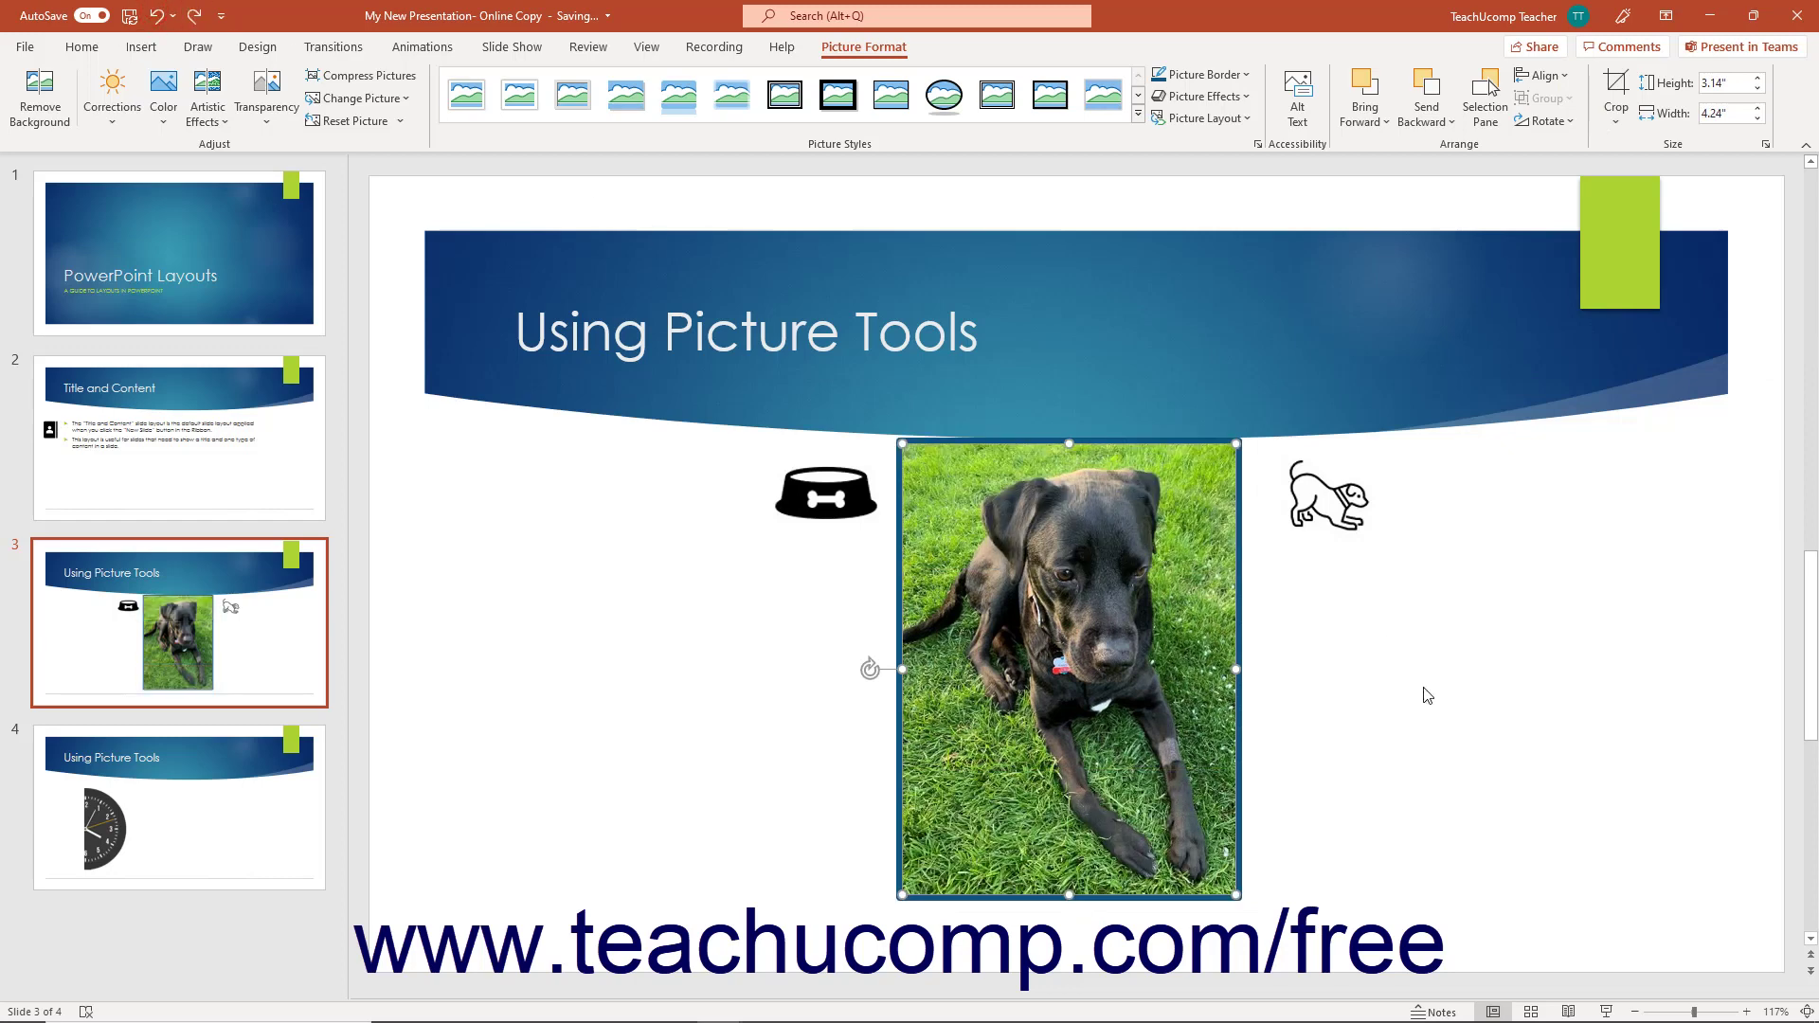